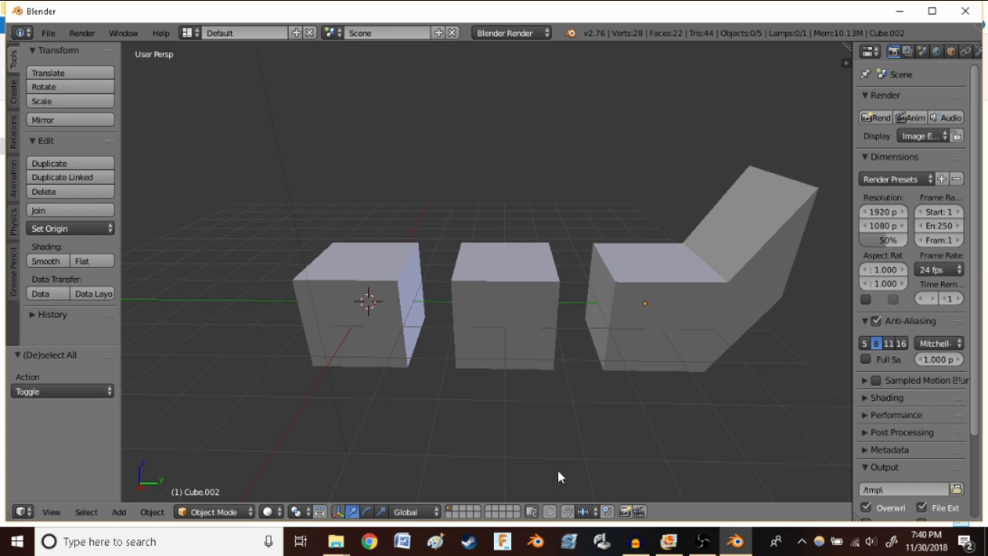
{"action": "key", "text": "grave"}
{"action": "key", "text": "grave"}
{"action": "key", "text": "grave"}
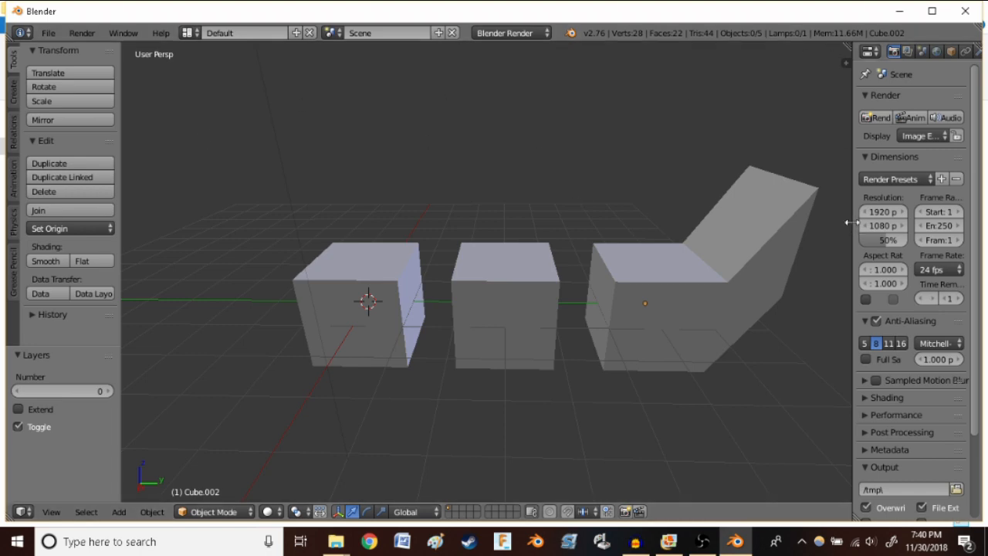
Widen the Properties editor and display the texture settings of the bent block's material
{"action": "left_click_drag", "start_coordinate": [852, 223], "coordinate": [792, 253]}
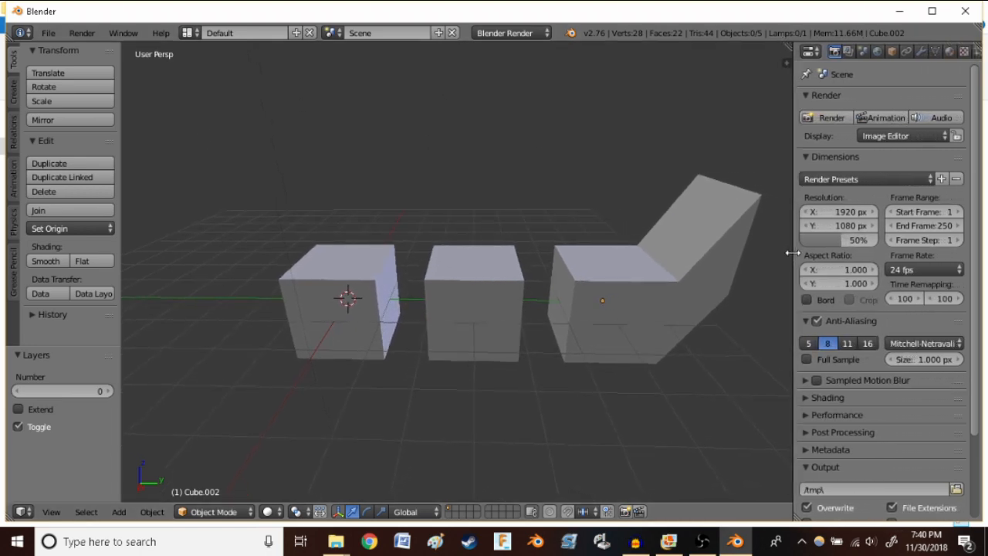
{"action": "left_click", "coordinate": [965, 52]}
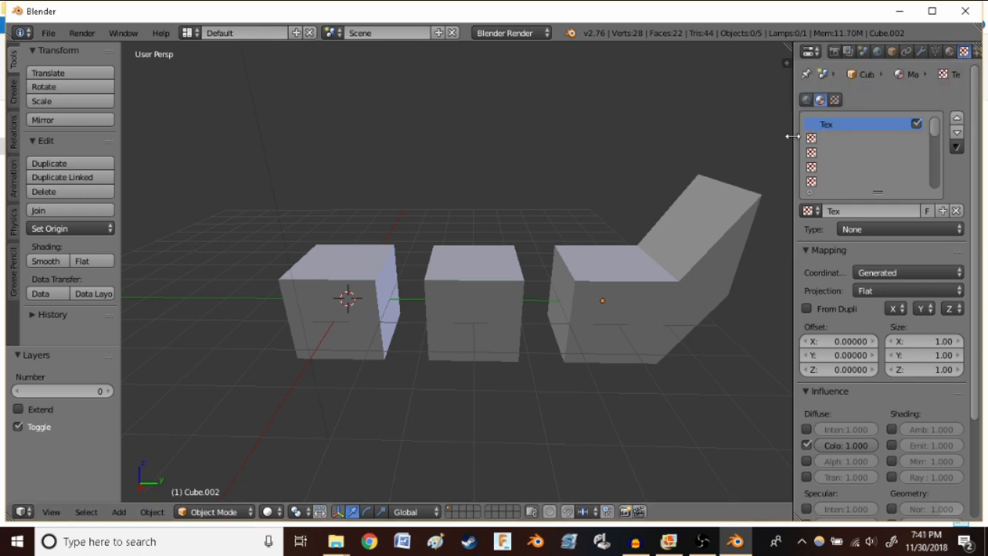
{"action": "left_click", "coordinate": [808, 52]}
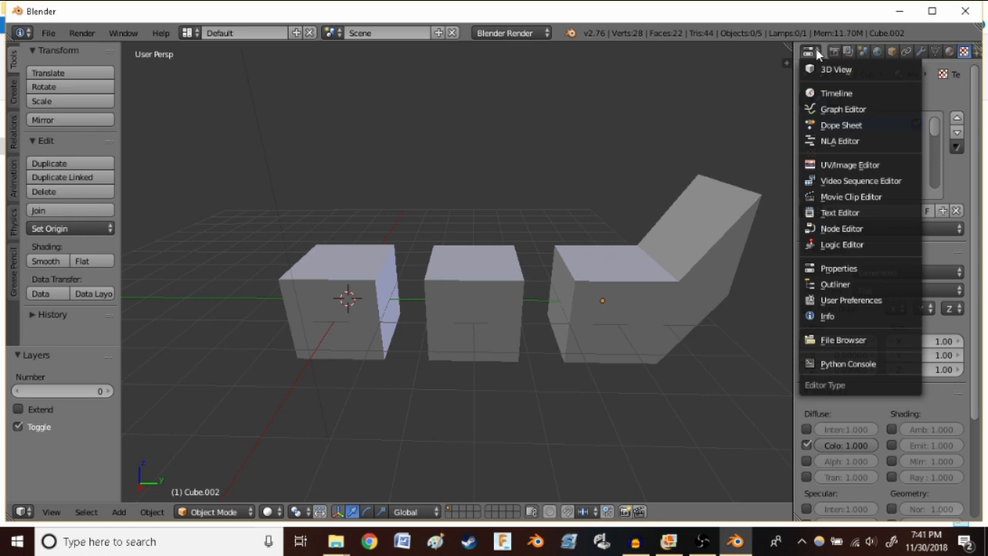
{"action": "left_click", "coordinate": [816, 51]}
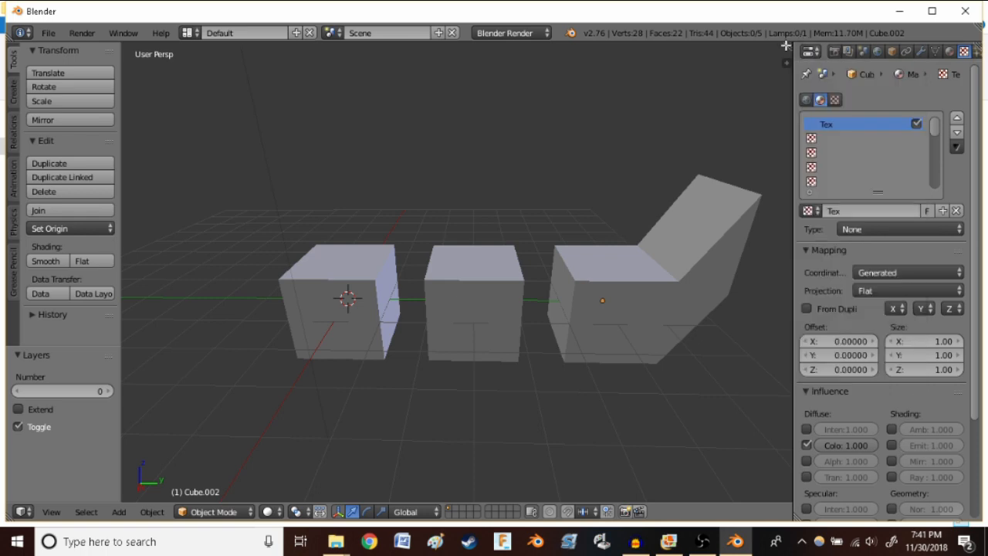
Merge the Properties editor into the 3D view and split off a new side area set to the Properties editor
{"action": "left_click_drag", "start_coordinate": [786, 47], "coordinate": [825, 92]}
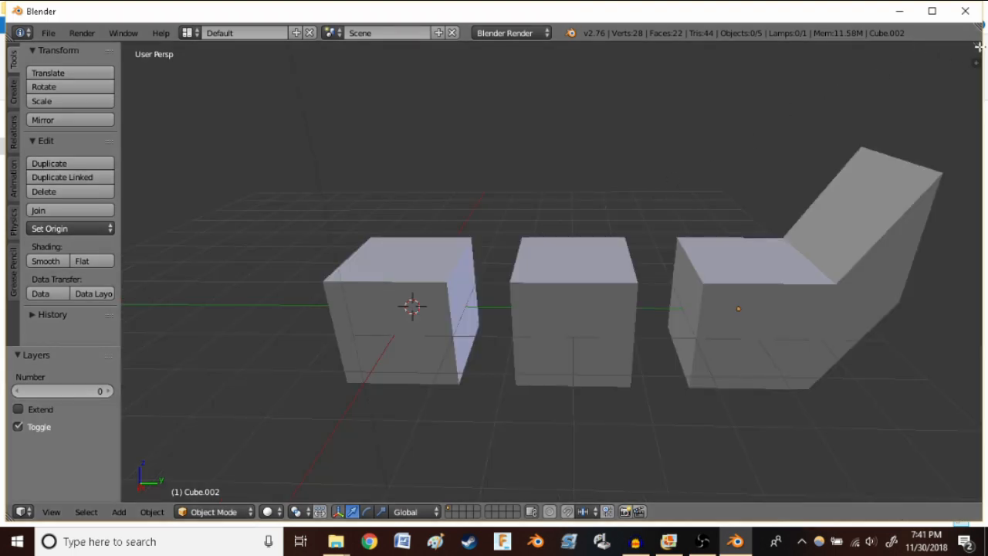
{"action": "left_click_drag", "start_coordinate": [977, 46], "coordinate": [830, 62]}
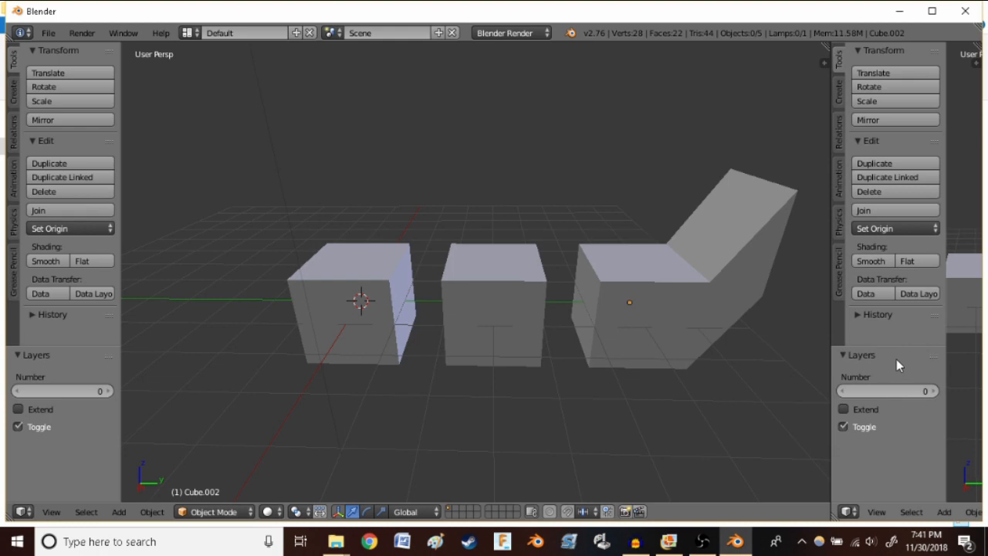
{"action": "left_click", "coordinate": [849, 512]}
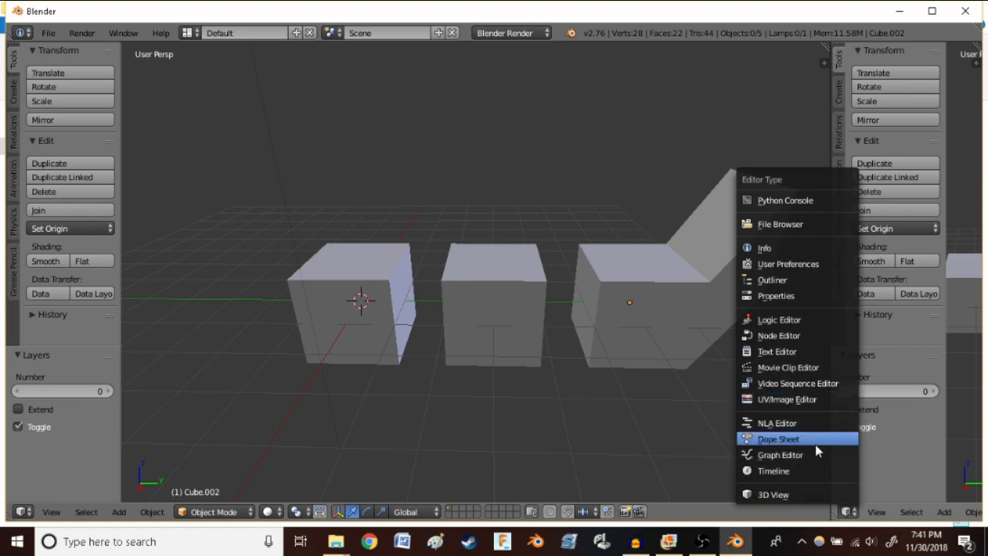
{"action": "left_click", "coordinate": [810, 295]}
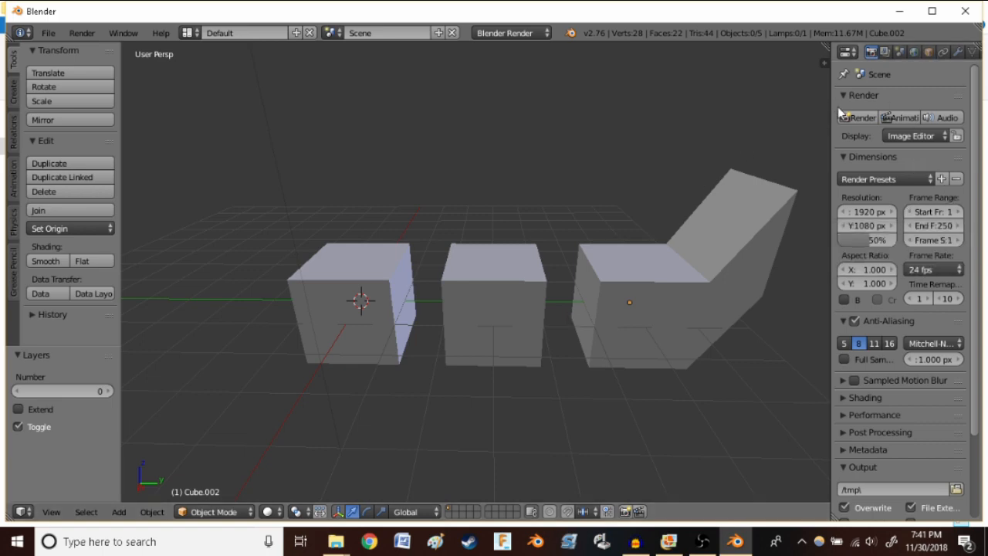
Widen the new Properties editor and add an Image or Movie texture in the material's second texture slot
{"action": "left_click_drag", "start_coordinate": [830, 121], "coordinate": [781, 151]}
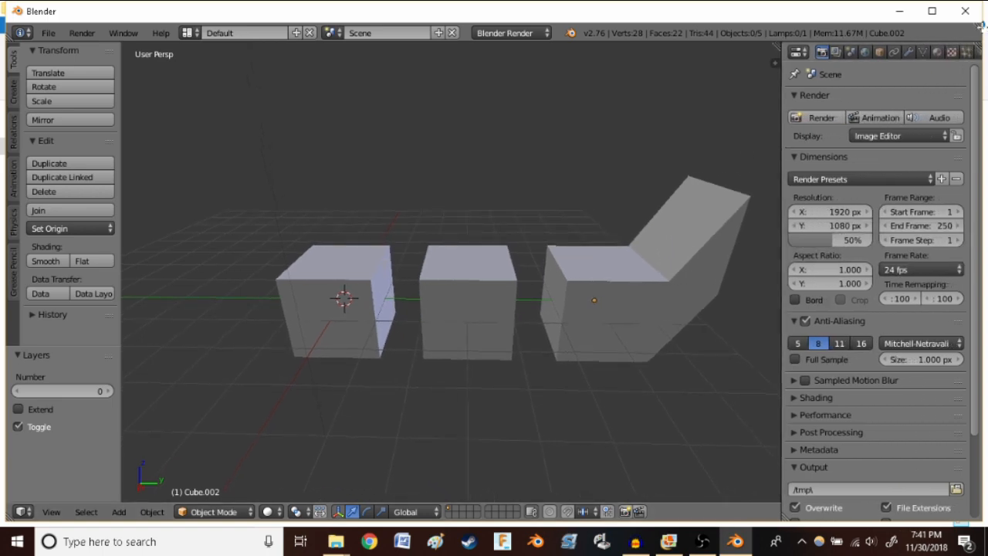
{"action": "left_click", "coordinate": [950, 53]}
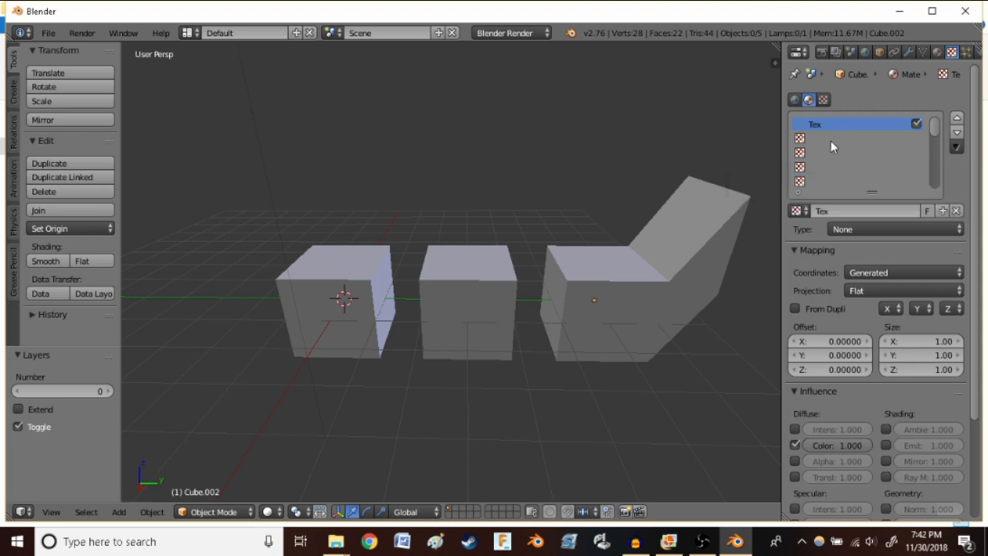
{"action": "left_click", "coordinate": [809, 144]}
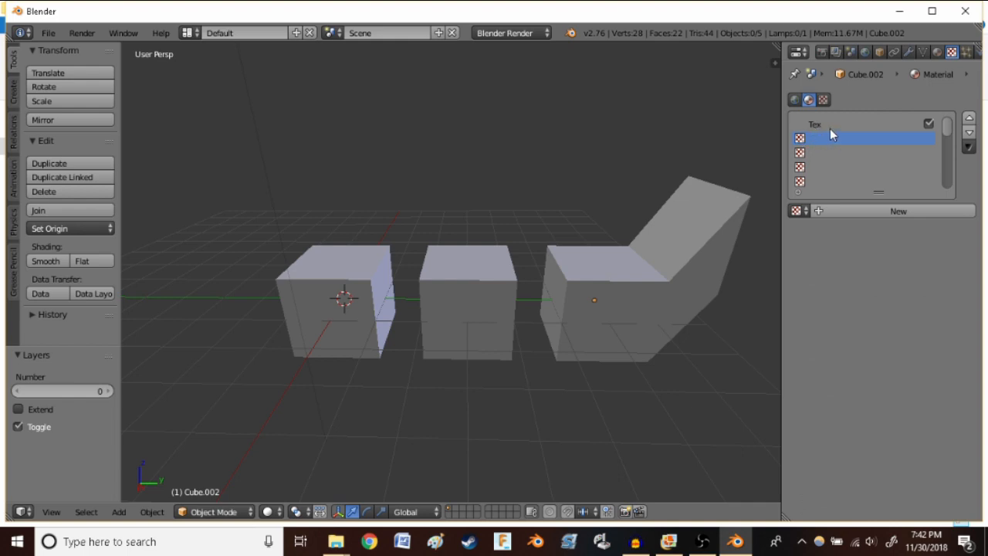
{"action": "left_click", "coordinate": [865, 211]}
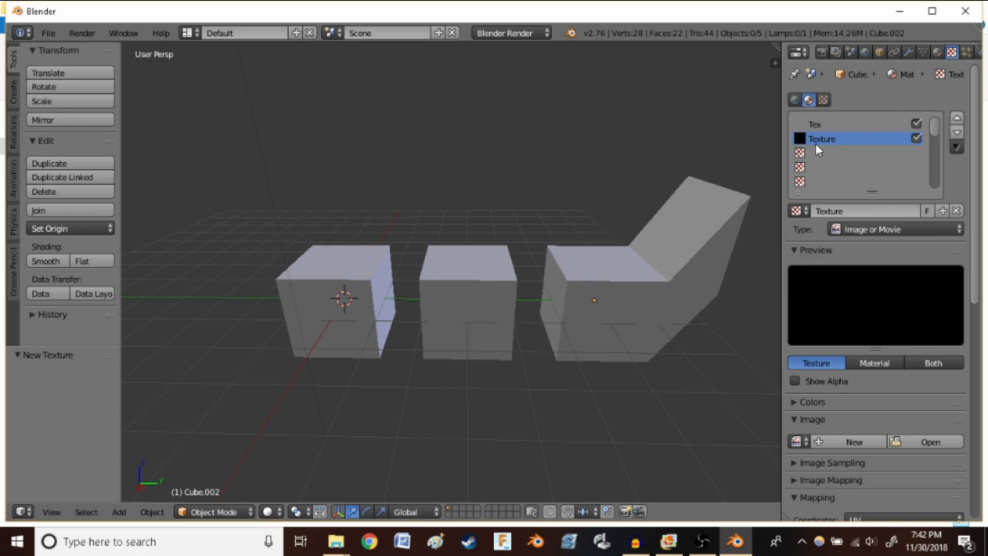
{"action": "left_click", "coordinate": [855, 229]}
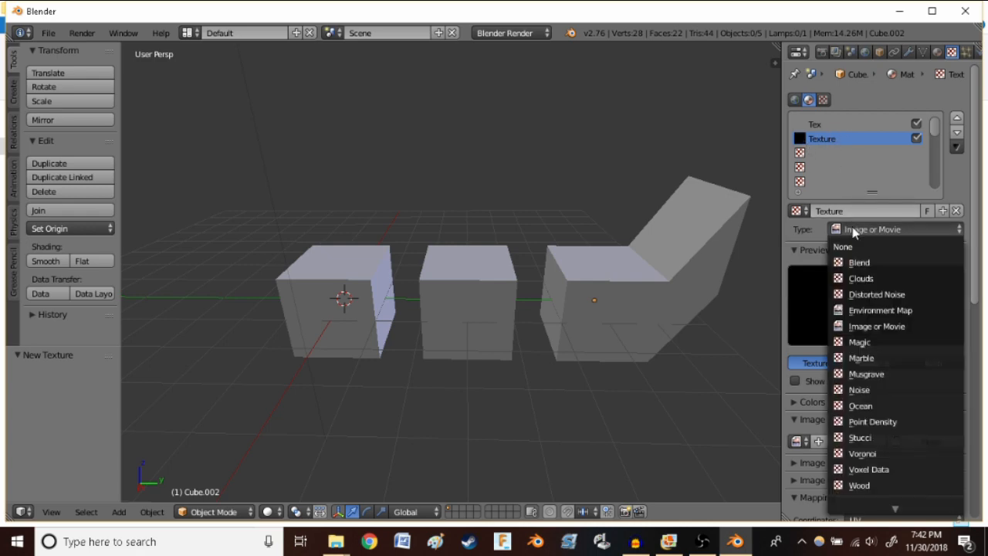
{"action": "left_click", "coordinate": [875, 327]}
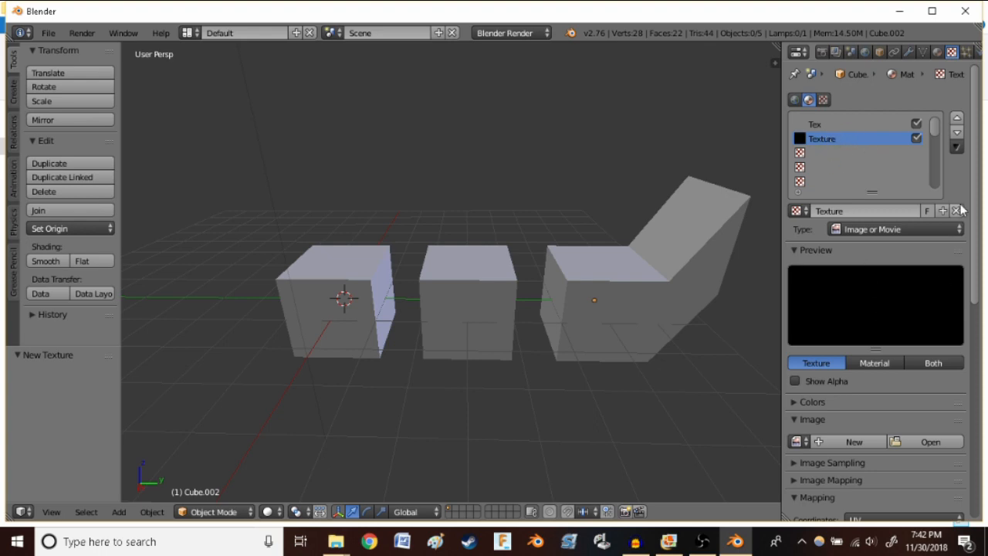
Load green.bmp from the Desktop folder 64 junk\Tut4Stuff as the new texture's image
{"action": "scroll", "coordinate": [946, 252], "scroll_direction": "down", "scroll_amount": 2}
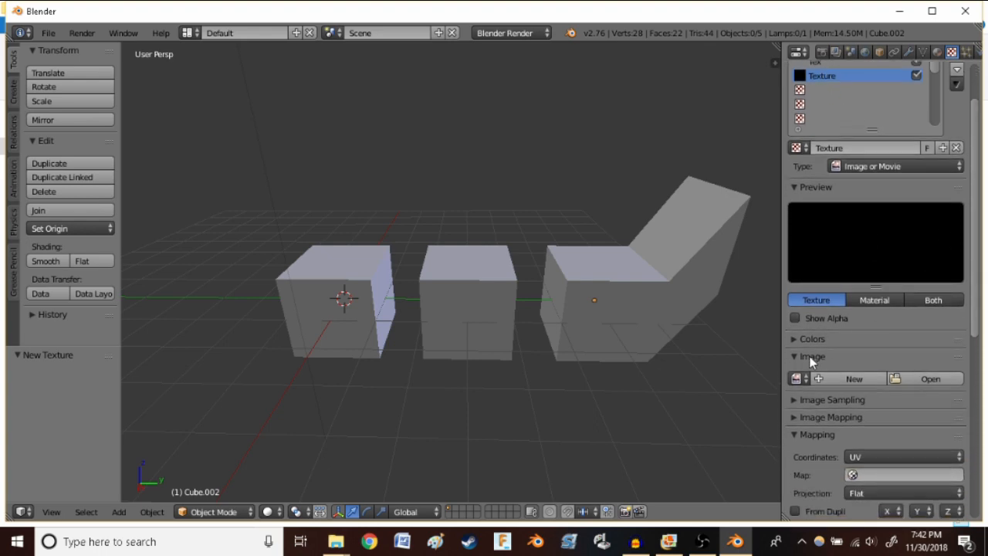
{"action": "left_click", "coordinate": [926, 378]}
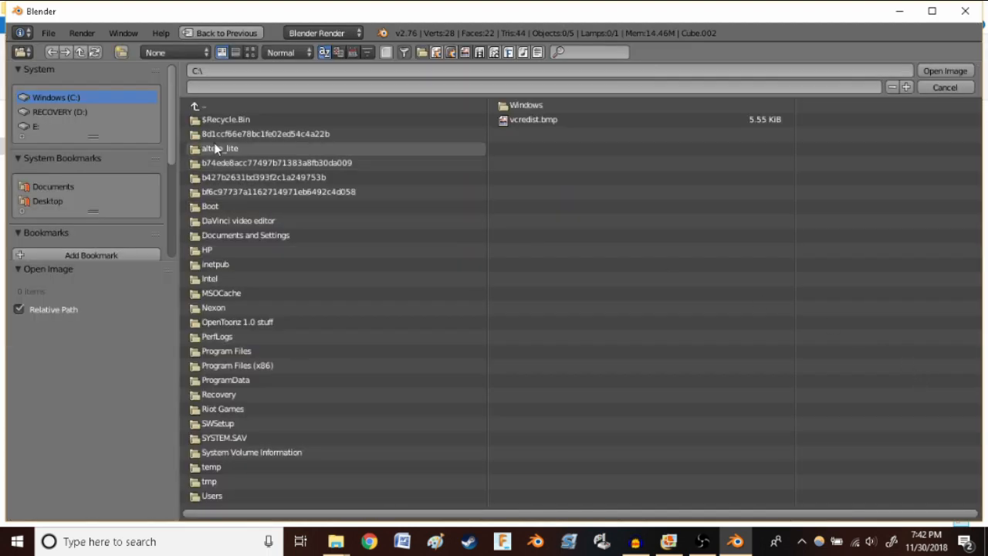
{"action": "left_click", "coordinate": [57, 201]}
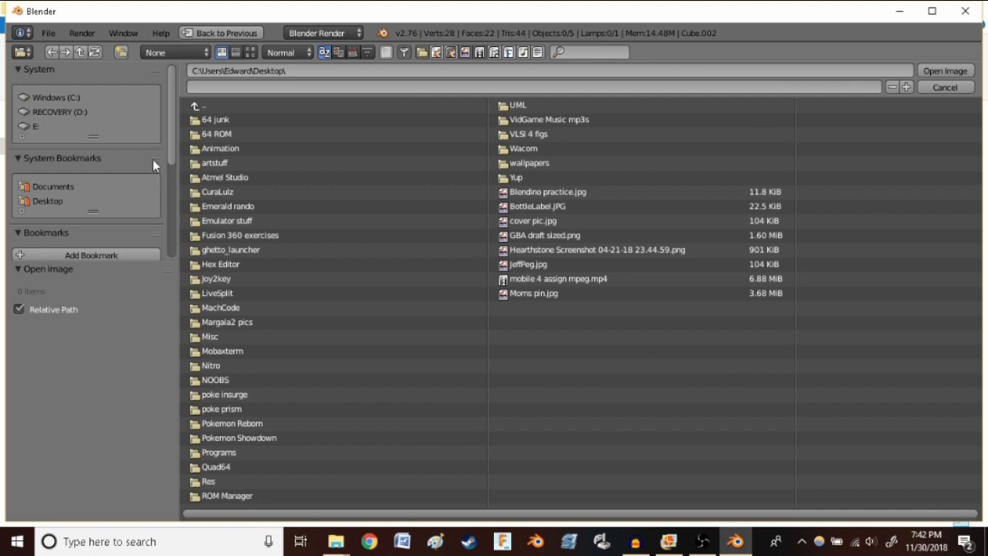
{"action": "left_click", "coordinate": [230, 120]}
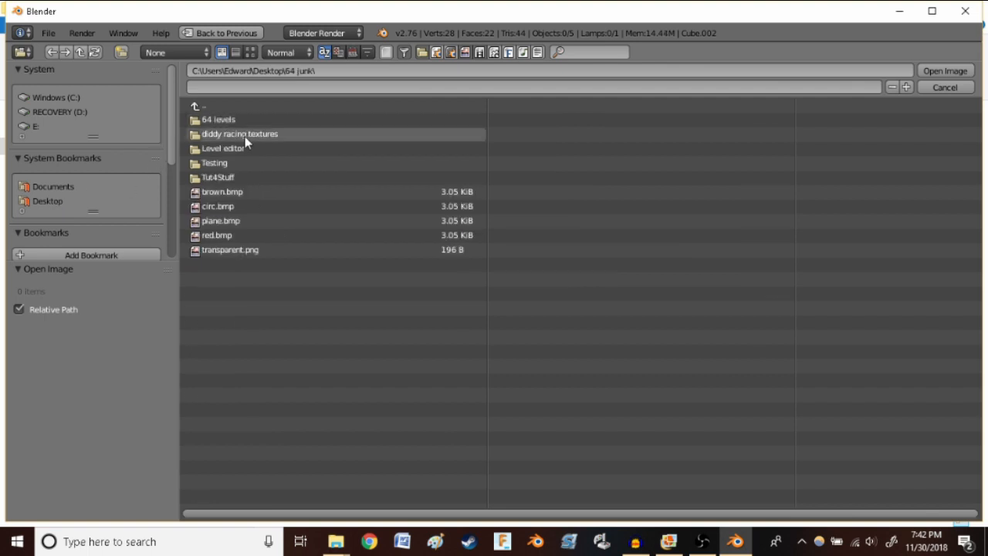
{"action": "left_click", "coordinate": [260, 178]}
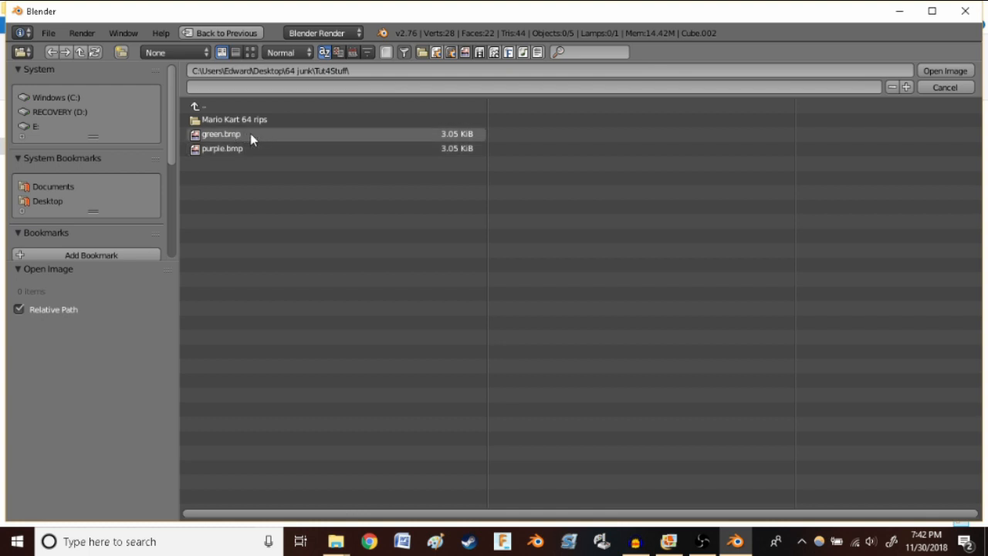
{"action": "left_click", "coordinate": [250, 137]}
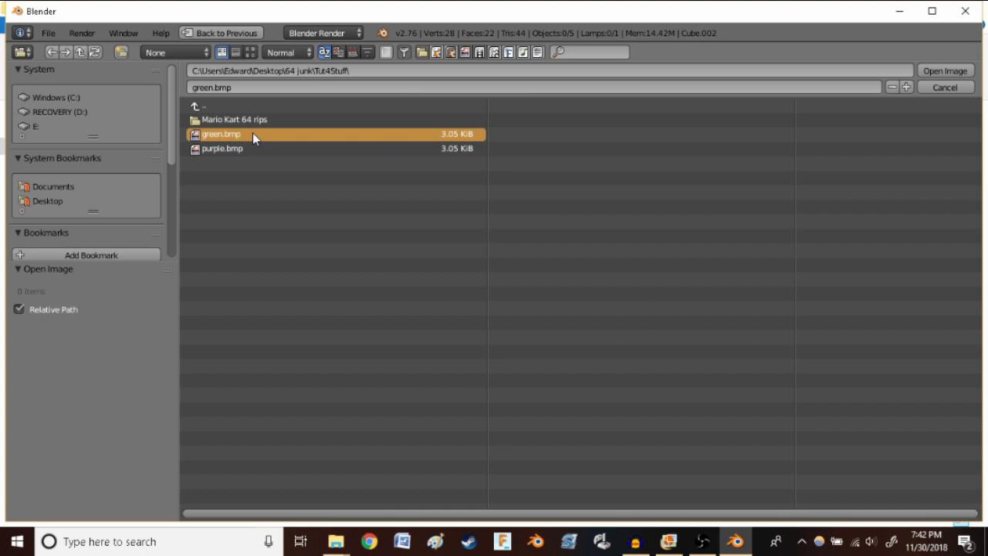
{"action": "left_click", "coordinate": [956, 74]}
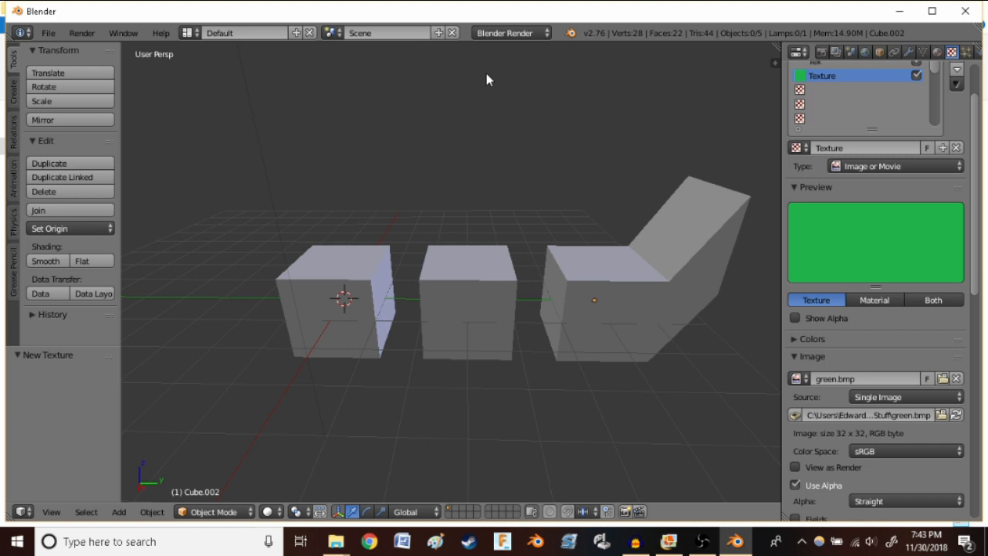
Select the cube at the 3D cursor and look at the BottleLabel picture in Photo Gallery before returning to Blender
{"action": "right_click", "coordinate": [331, 323]}
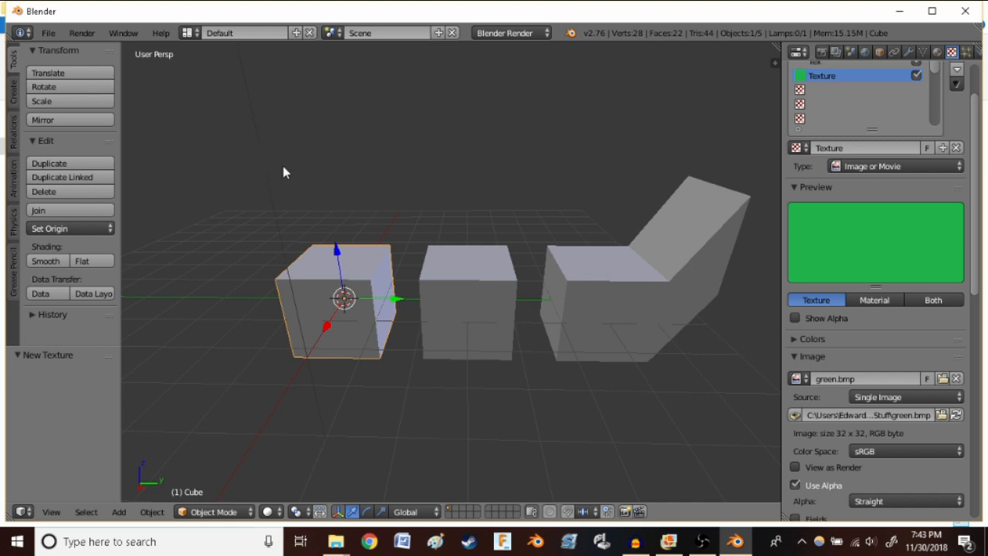
{"action": "left_click", "coordinate": [669, 542]}
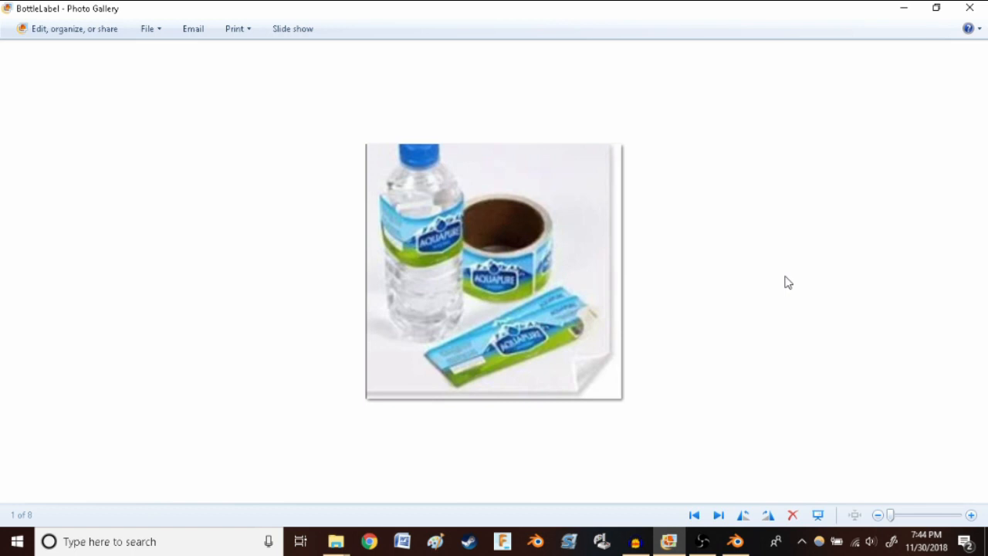
{"action": "left_click", "coordinate": [732, 544]}
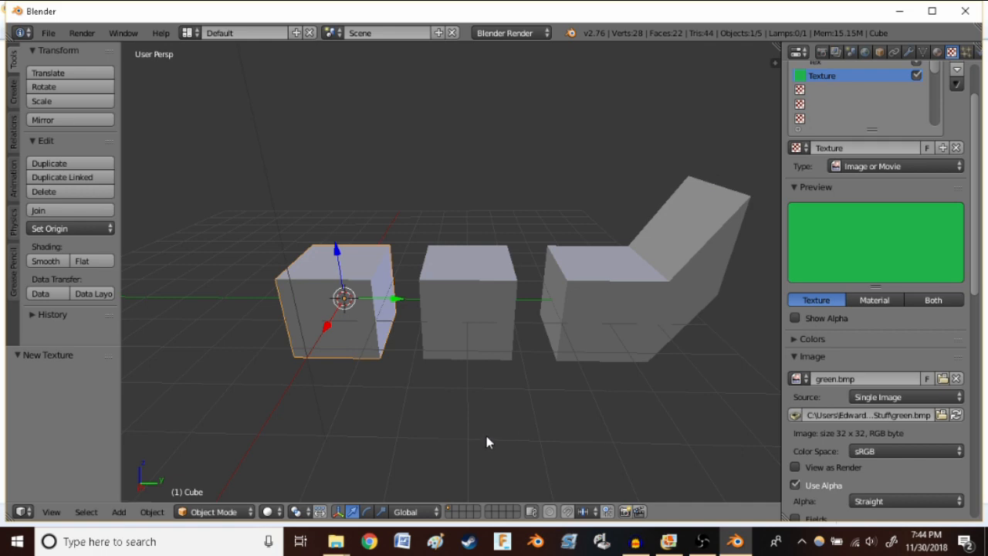
Narrow the Properties editor, split the 3D view into two stacked areas and set the lower one to UV/Image Editor
{"action": "scroll", "coordinate": [437, 389], "scroll_direction": "down", "scroll_amount": 1}
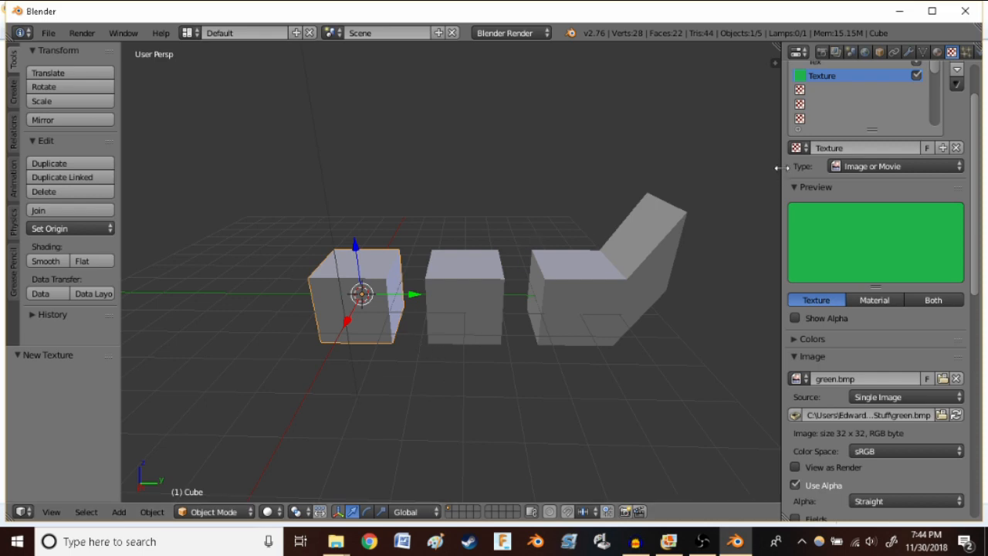
{"action": "left_click_drag", "start_coordinate": [780, 170], "coordinate": [870, 166]}
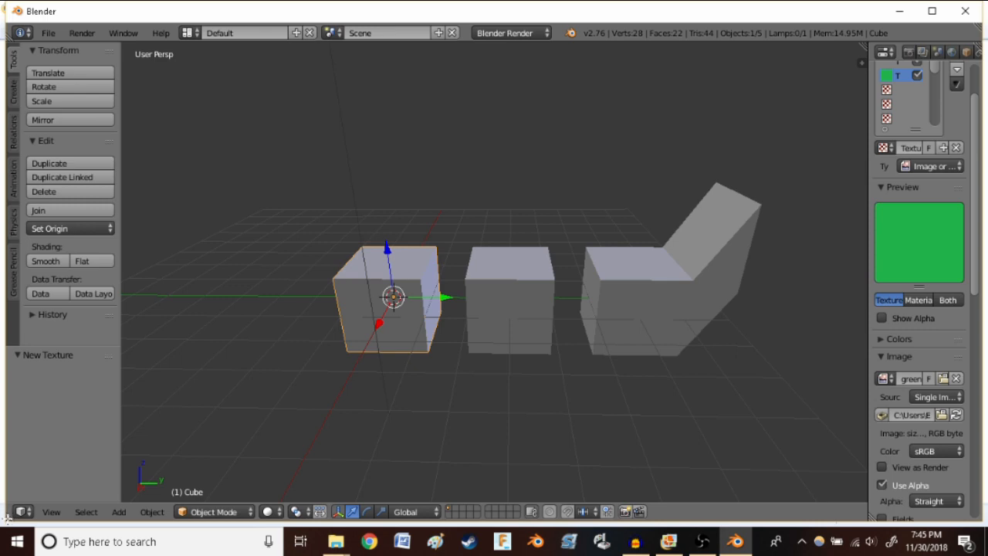
{"action": "left_click_drag", "start_coordinate": [8, 515], "coordinate": [21, 294]}
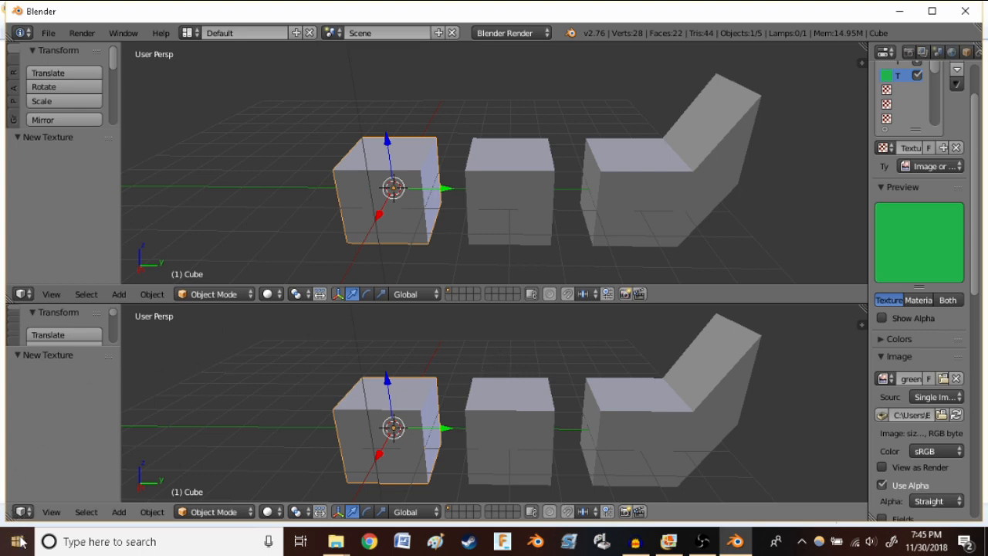
{"action": "left_click", "coordinate": [22, 511]}
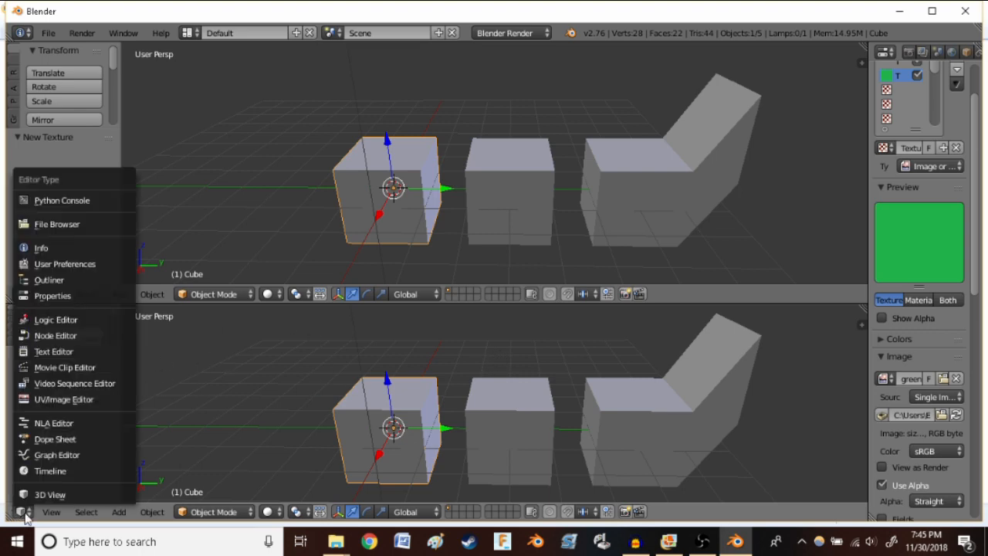
{"action": "left_click", "coordinate": [72, 400]}
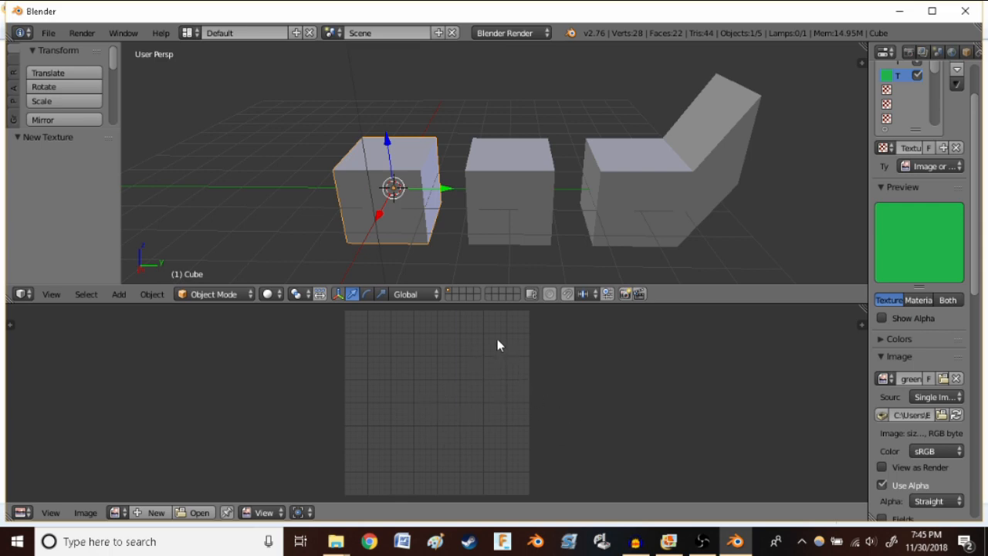
Examine the flat and wrapped labels in Photo Gallery's BottleLabel picture, and return to Blender
{"action": "left_click", "coordinate": [669, 541]}
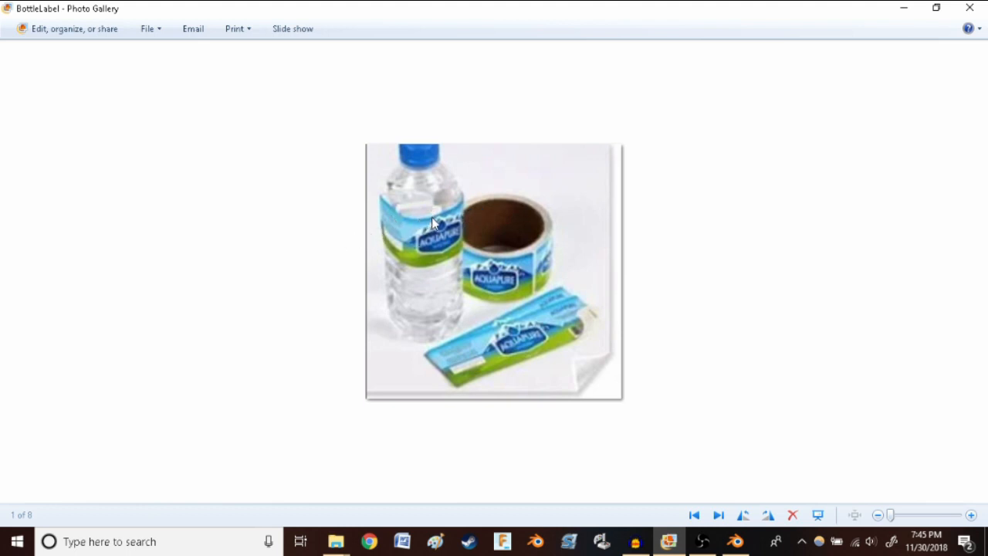
{"action": "left_click", "coordinate": [735, 541]}
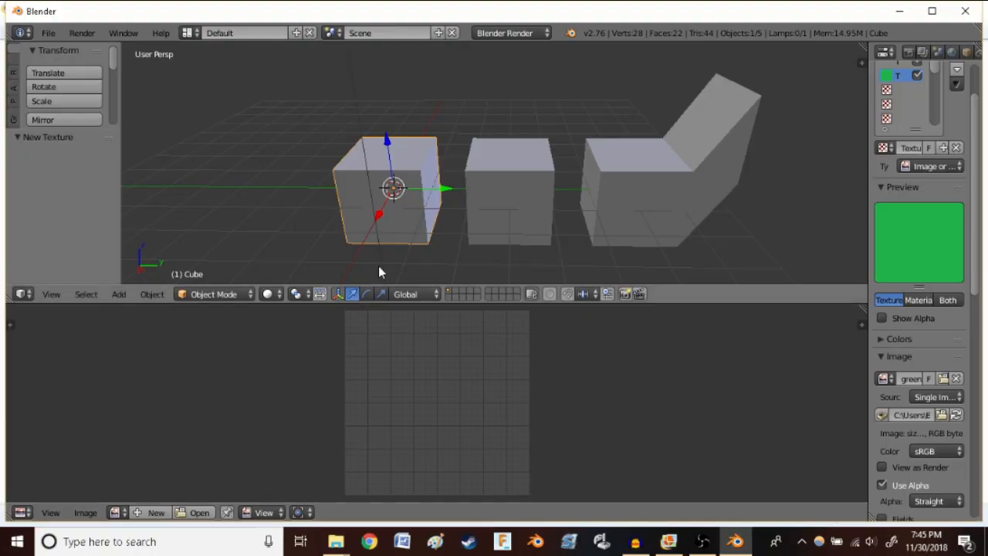
Enter Edit Mode on the cube at the 3D cursor and select its front, top and adjacent side faces one at a time
{"action": "scroll", "coordinate": [403, 199], "scroll_direction": "up", "scroll_amount": 2}
{"action": "scroll", "coordinate": [403, 199], "scroll_direction": "down", "scroll_amount": 1}
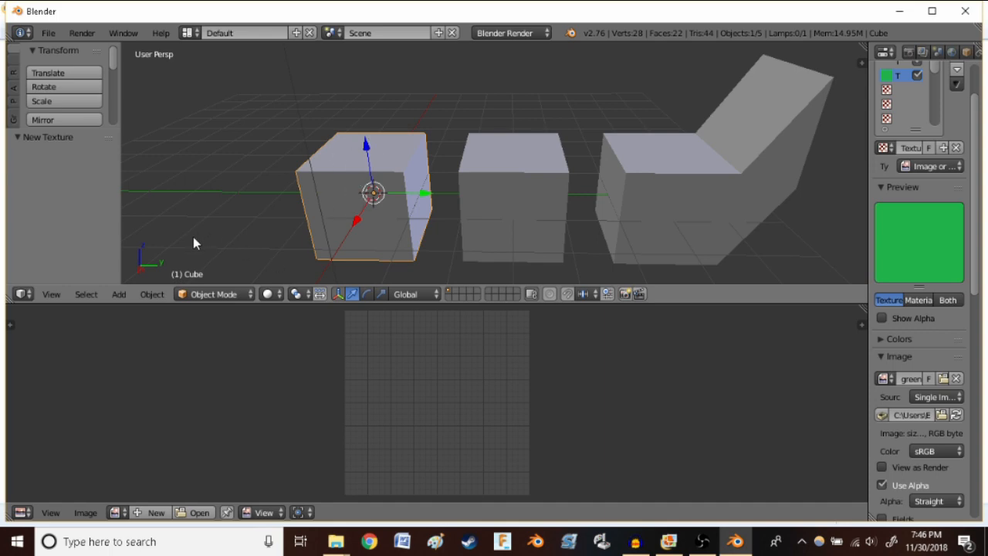
{"action": "key", "text": "Tab"}
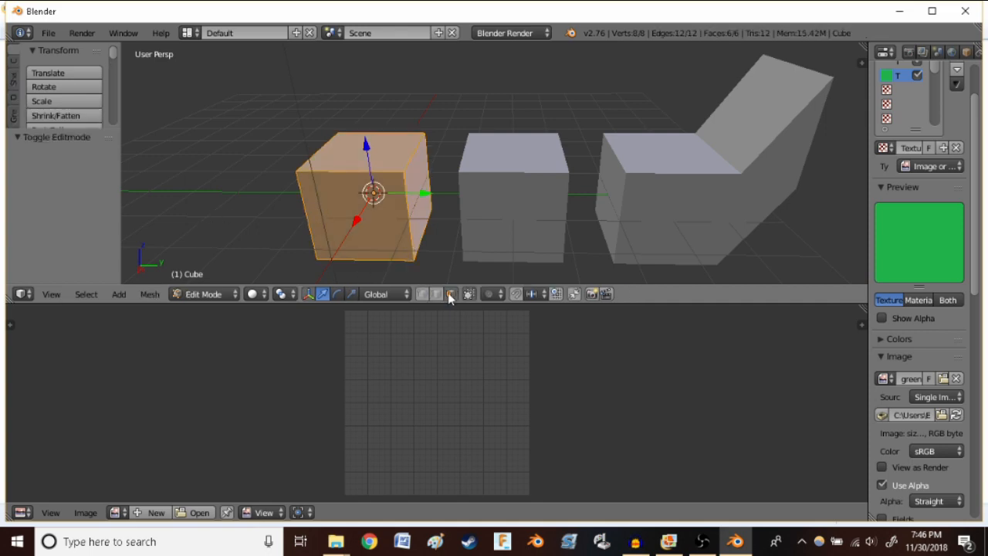
{"action": "right_click", "coordinate": [335, 215]}
{"action": "right_click", "coordinate": [373, 136]}
{"action": "right_click", "coordinate": [418, 213]}
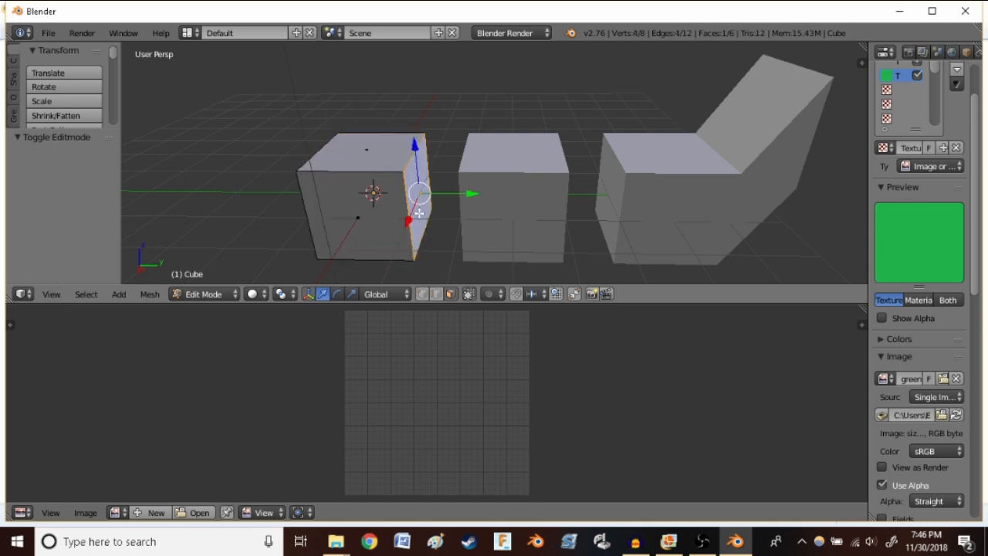
Select all linked faces of the cube at the 3D cursor and unwrap them with the standard Unwrap method
{"action": "middle_click_drag", "start_coordinate": [330, 88], "coordinate": [377, 113]}
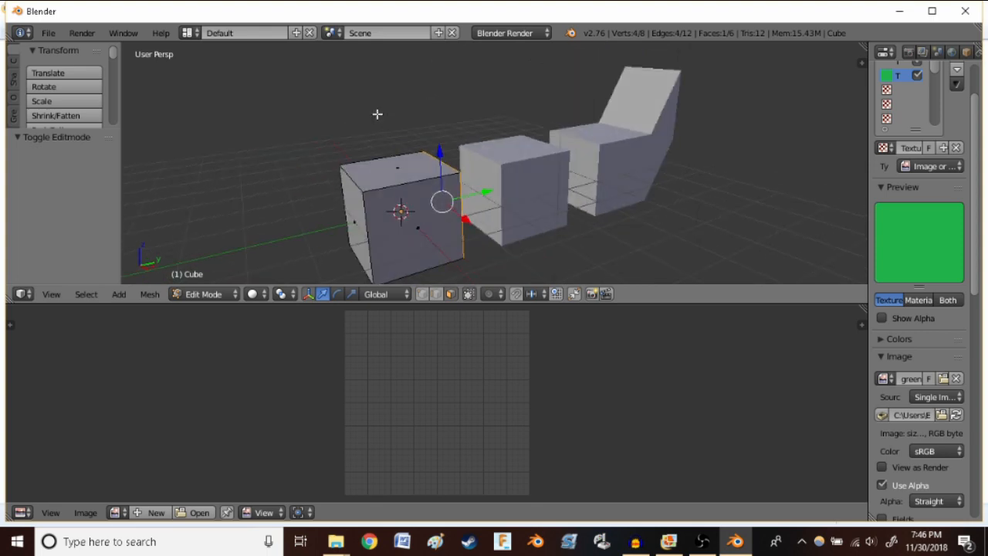
{"action": "middle_click_drag", "start_coordinate": [378, 114], "coordinate": [336, 129]}
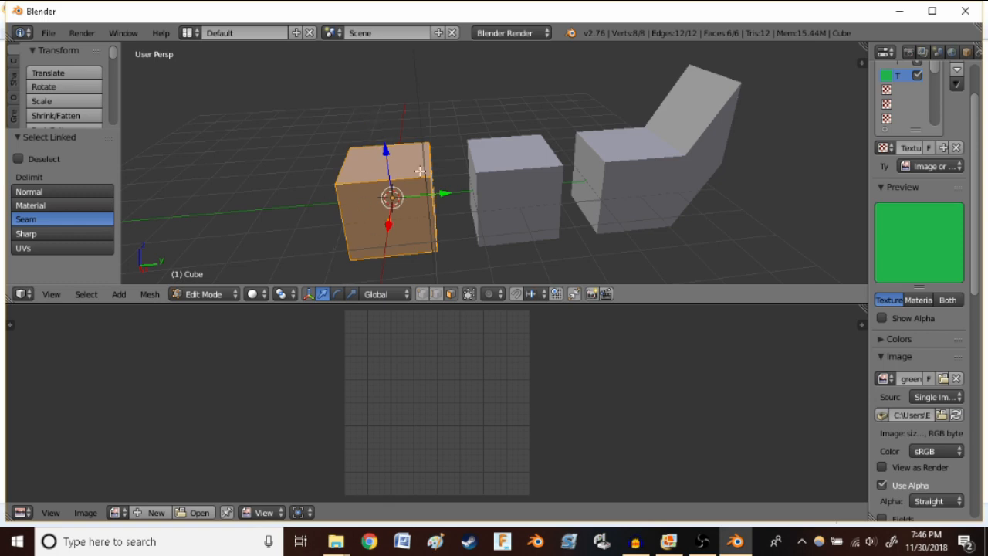
{"action": "left_click", "coordinate": [452, 294]}
{"action": "key", "text": "u"}
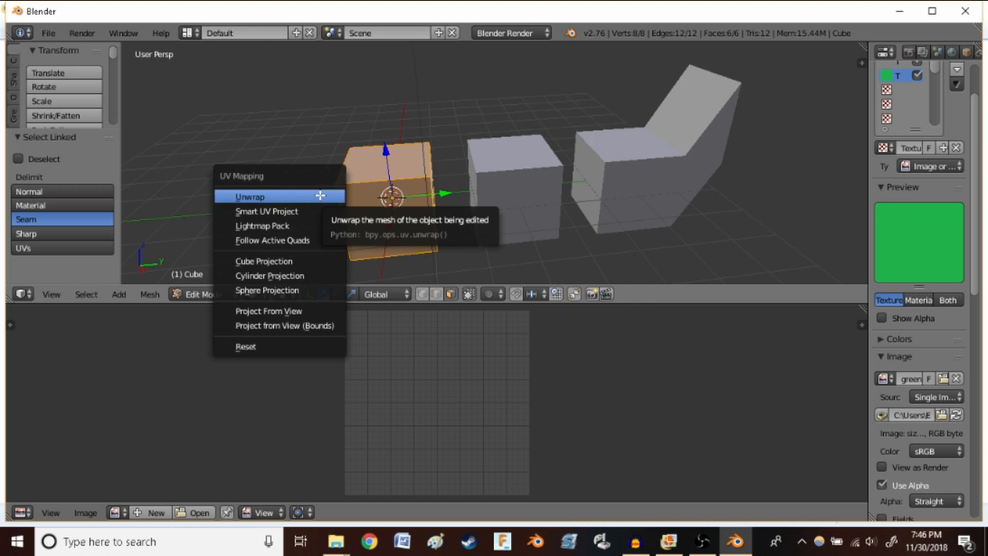
{"action": "left_click", "coordinate": [320, 196]}
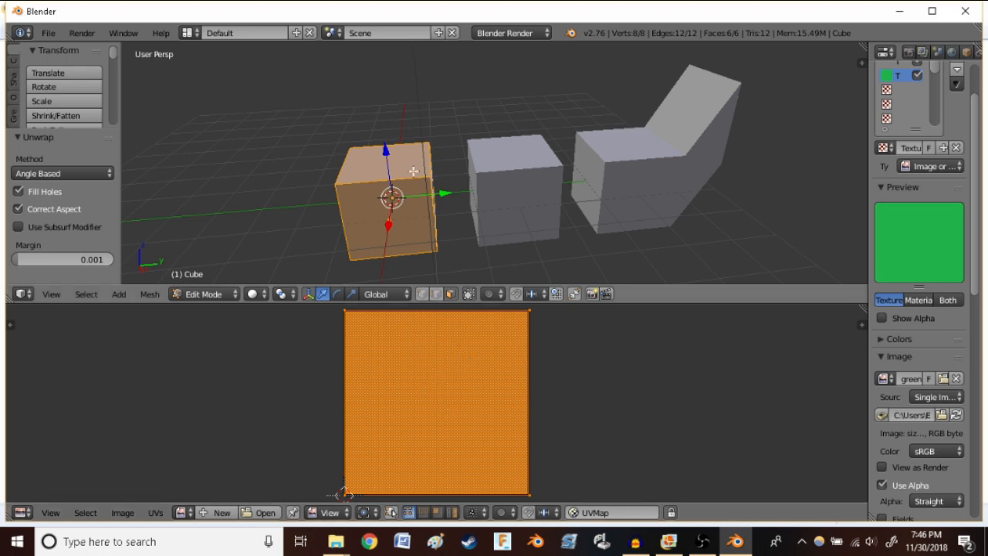
Select the cube's front face, add its top face to compare their UVs, and reselect all linked faces
{"action": "middle_click_drag", "start_coordinate": [315, 193], "coordinate": [298, 203]}
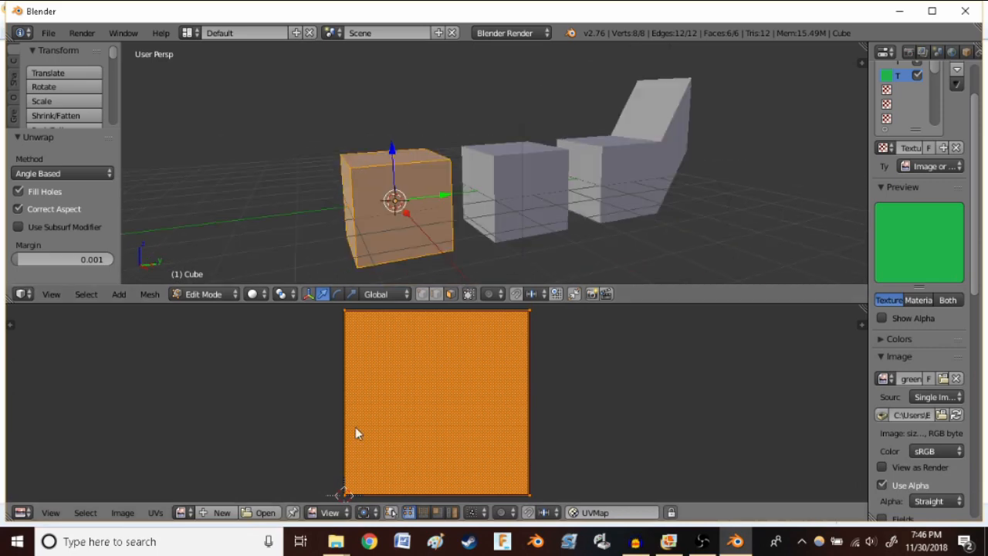
{"action": "middle_click_drag", "start_coordinate": [276, 157], "coordinate": [267, 185]}
{"action": "right_click", "coordinate": [393, 226]}
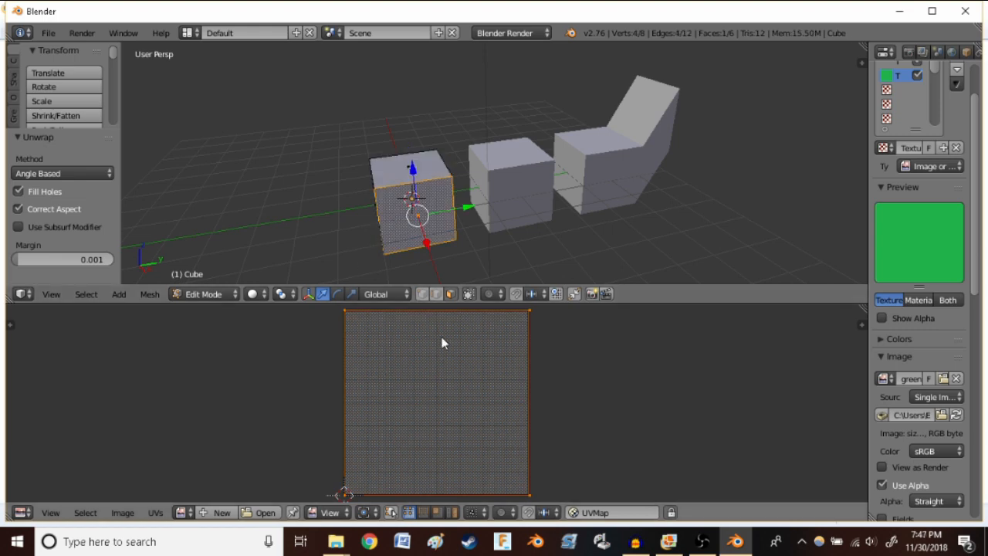
{"action": "right_click", "coordinate": [389, 174], "text": "shift"}
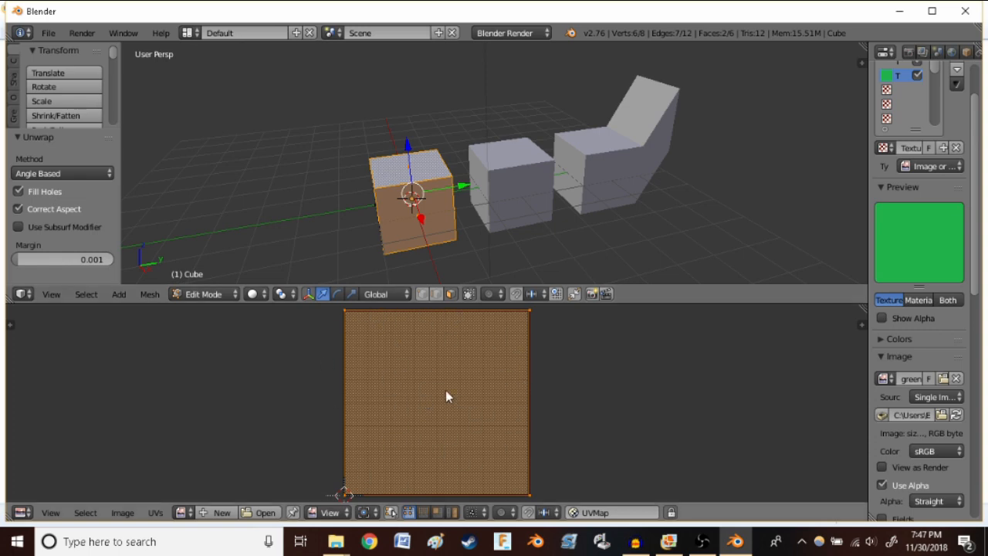
{"action": "middle_click_drag", "start_coordinate": [324, 209], "coordinate": [343, 224]}
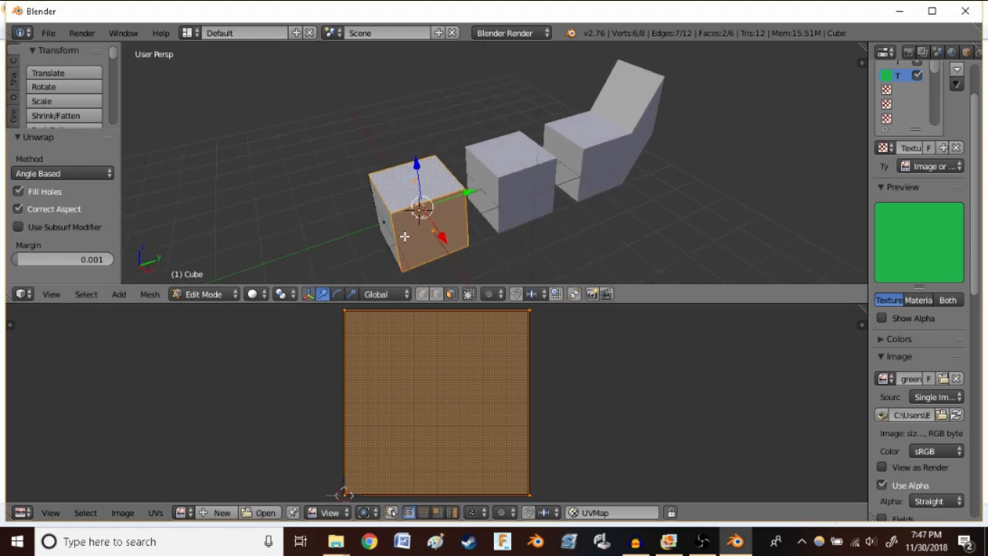
{"action": "key", "text": "l"}
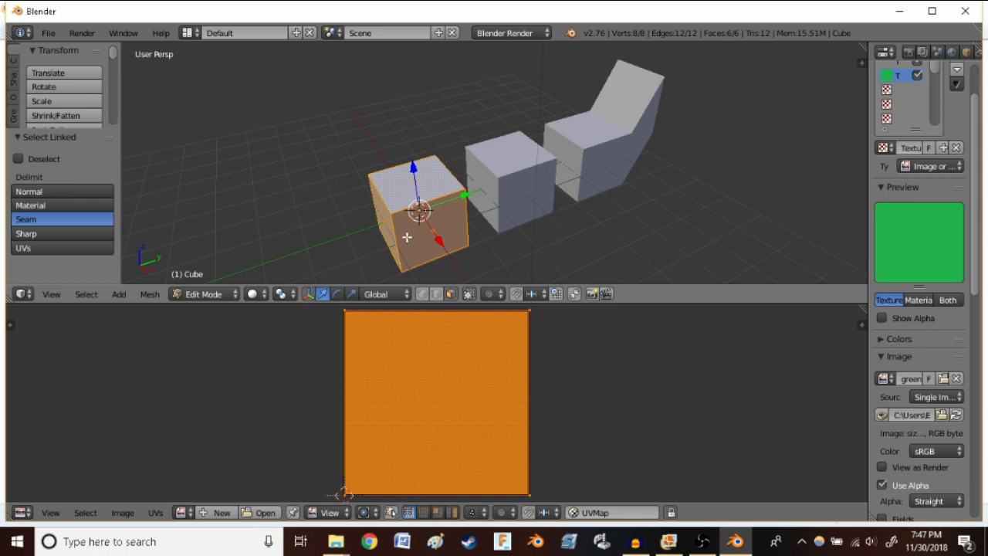
Look at the BottleLabel picture in Photo Gallery again as an unwrapping comparison and go back to Blender
{"action": "middle_click_drag", "start_coordinate": [438, 204], "coordinate": [408, 153]}
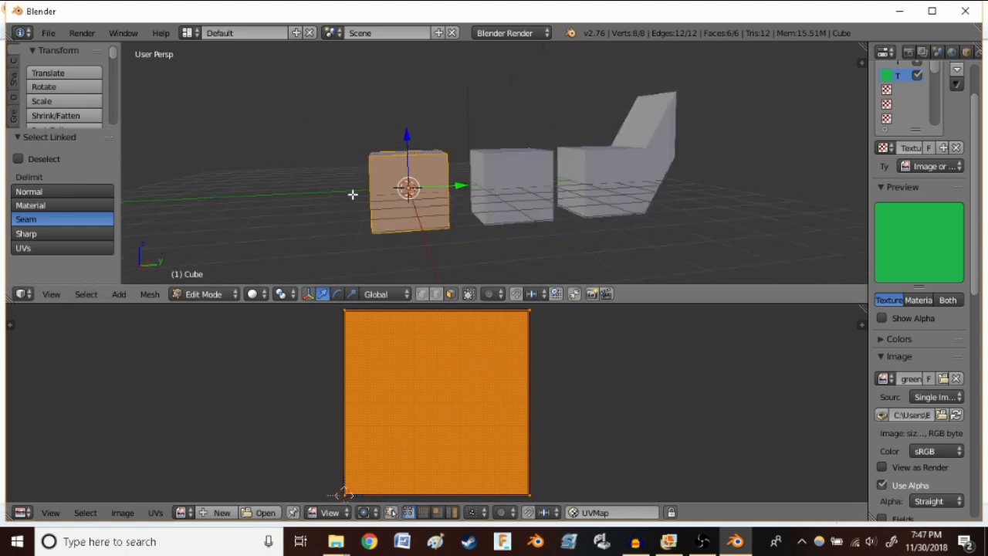
{"action": "middle_click_drag", "start_coordinate": [353, 192], "coordinate": [348, 171]}
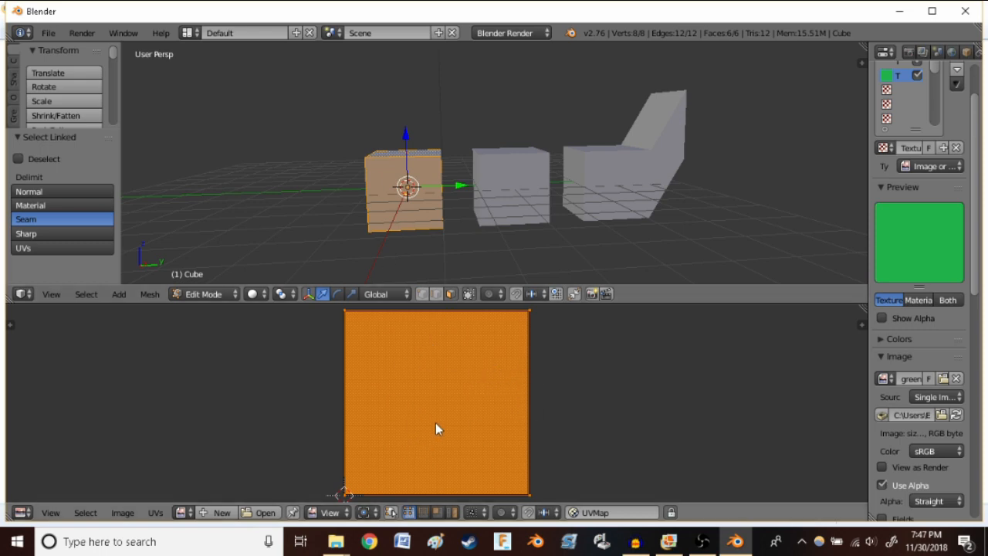
{"action": "left_click", "coordinate": [668, 542]}
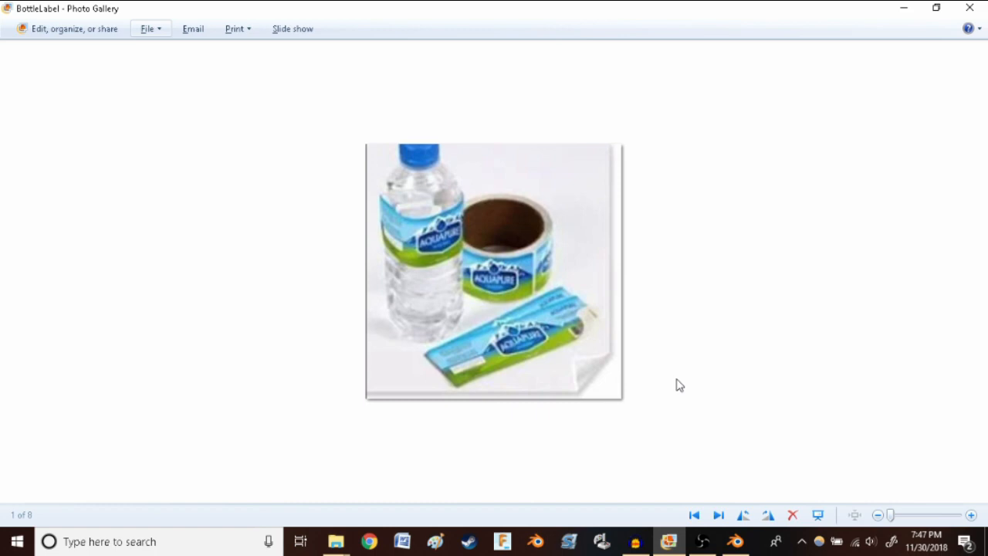
{"action": "left_click", "coordinate": [735, 542]}
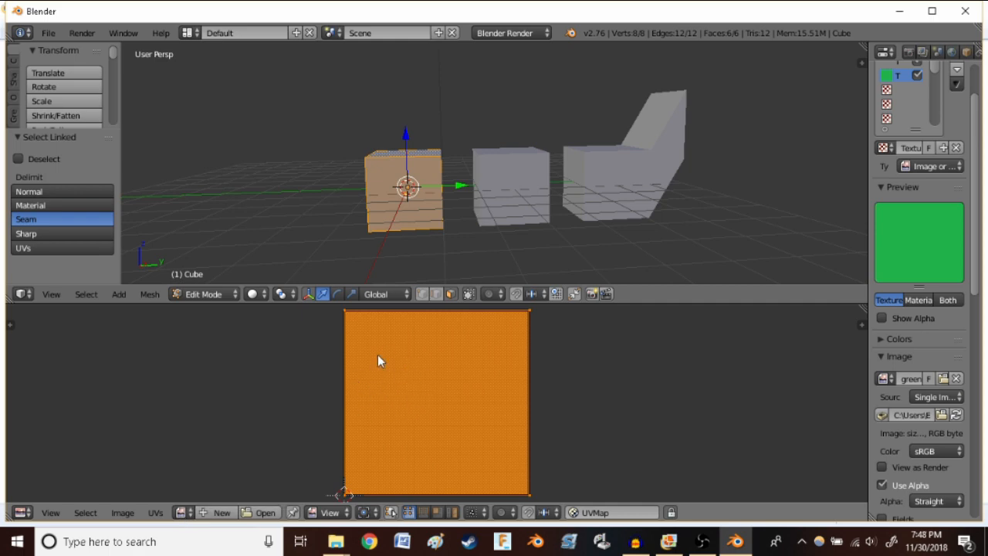
Assign the green.bmp image to the cube's unwrapped faces in the UV/Image Editor
{"action": "left_click", "coordinate": [183, 512]}
{"action": "left_click", "coordinate": [183, 513]}
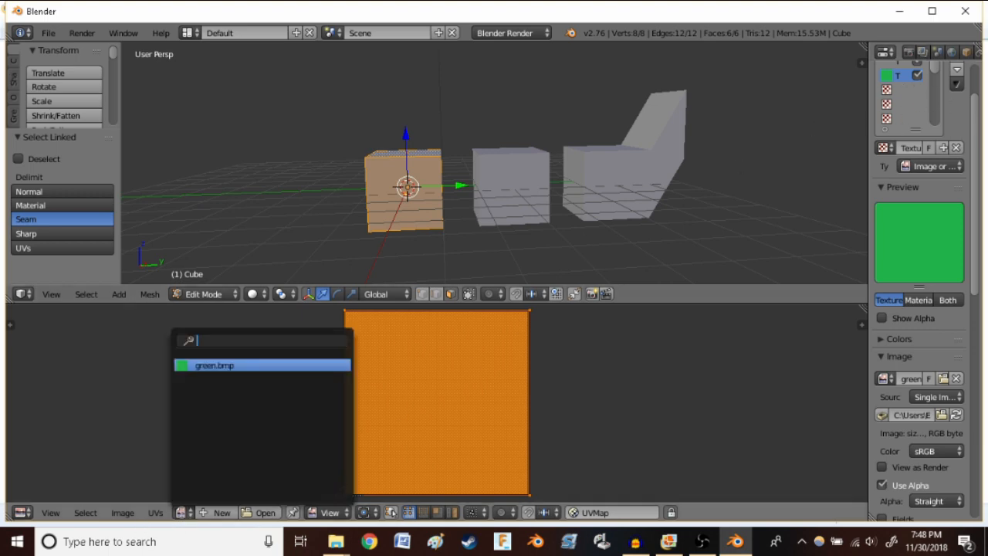
{"action": "left_click", "coordinate": [229, 365]}
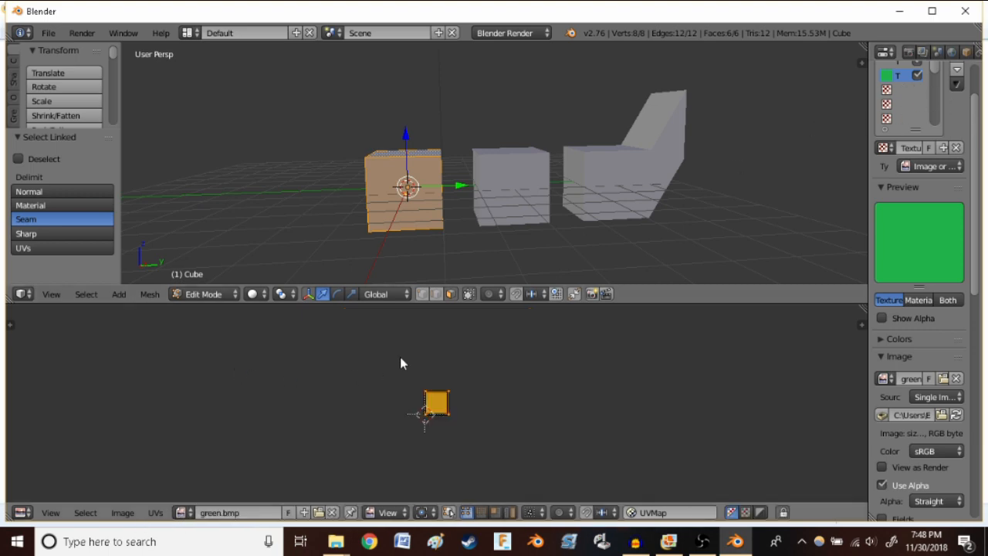
{"action": "scroll", "coordinate": [441, 395], "scroll_direction": "up", "scroll_amount": 6}
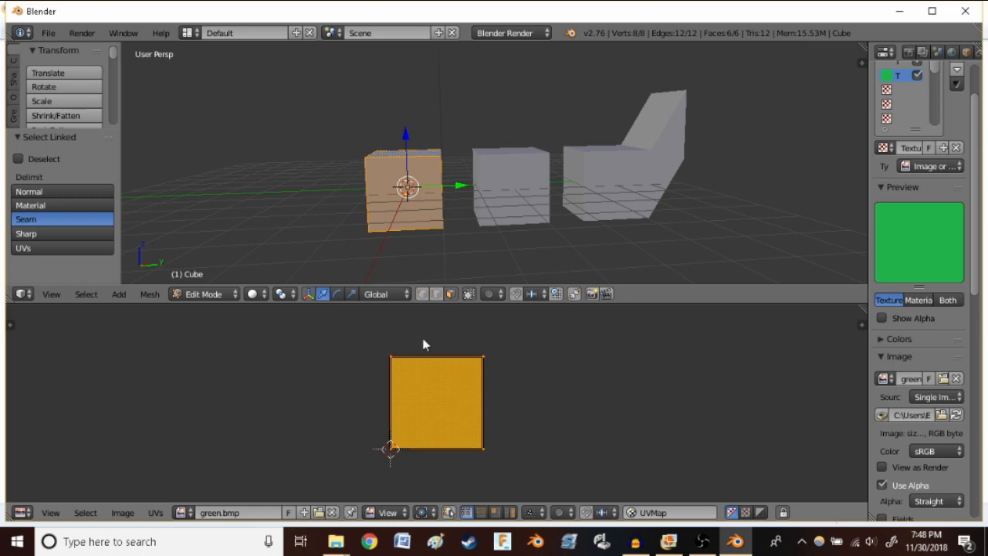
Deselect all faces, set the 3D view's shading to Texture and inspect the textured cube from several angles
{"action": "key", "text": "a"}
{"action": "middle_click_drag", "start_coordinate": [364, 185], "coordinate": [369, 216]}
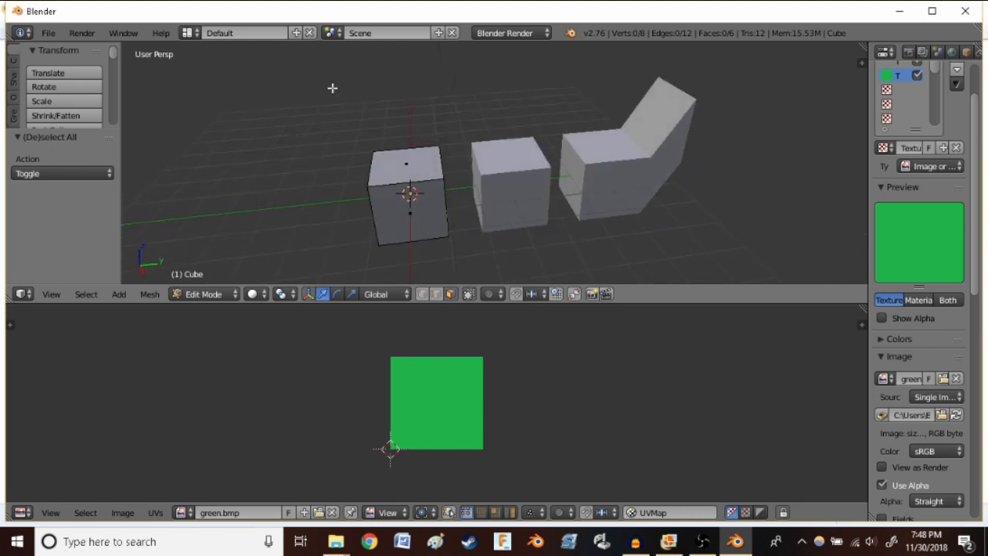
{"action": "left_click", "coordinate": [254, 294]}
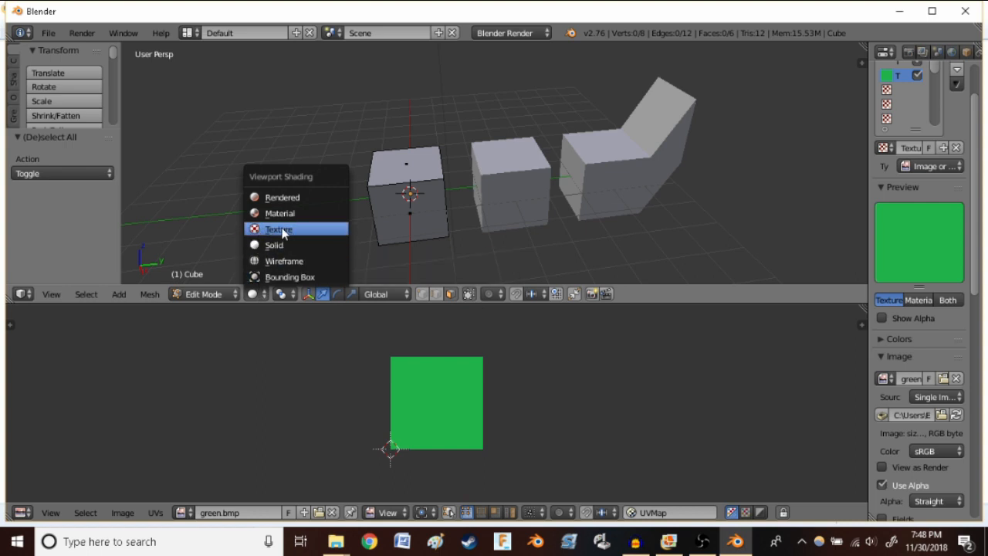
{"action": "left_click", "coordinate": [284, 230]}
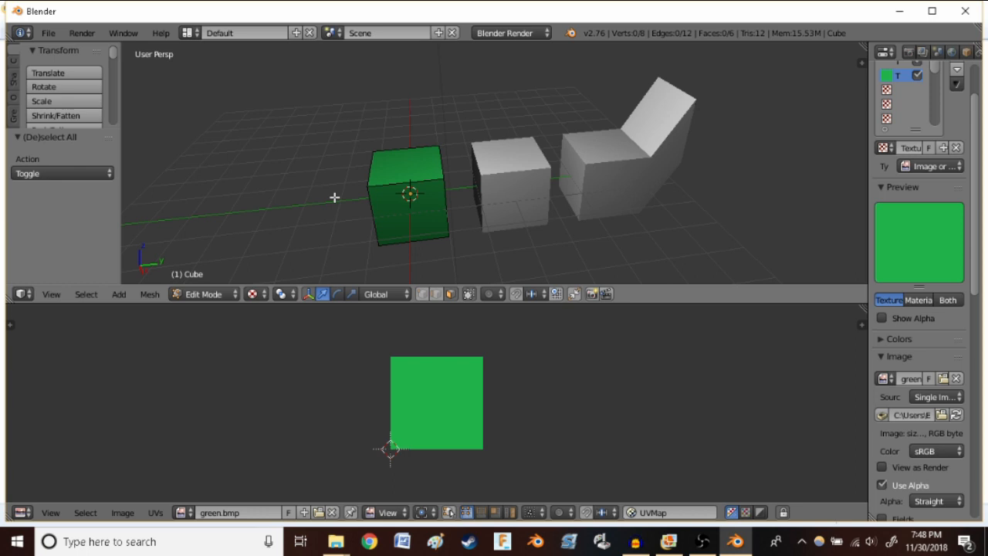
{"action": "middle_click_drag", "start_coordinate": [334, 197], "coordinate": [323, 207]}
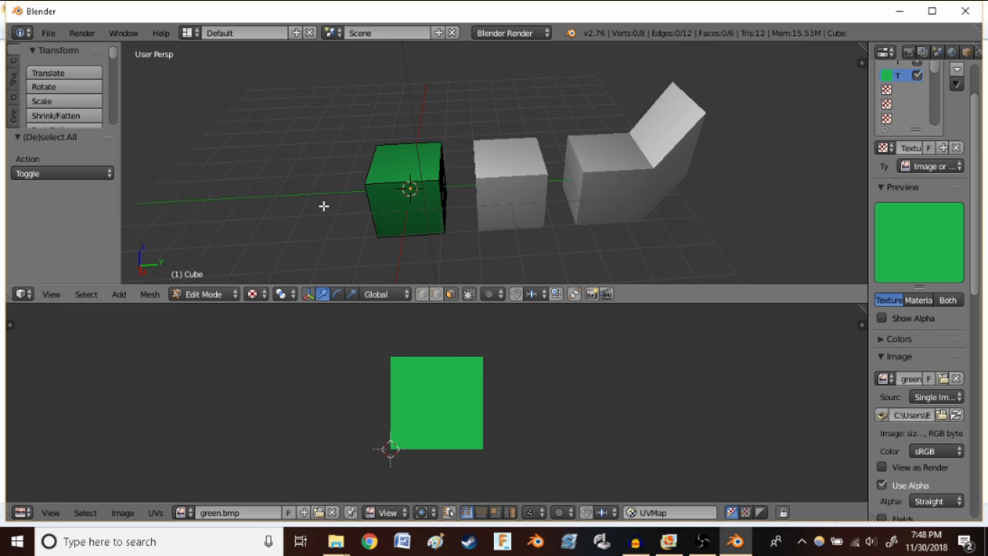
{"action": "middle_click_drag", "start_coordinate": [323, 206], "coordinate": [358, 190]}
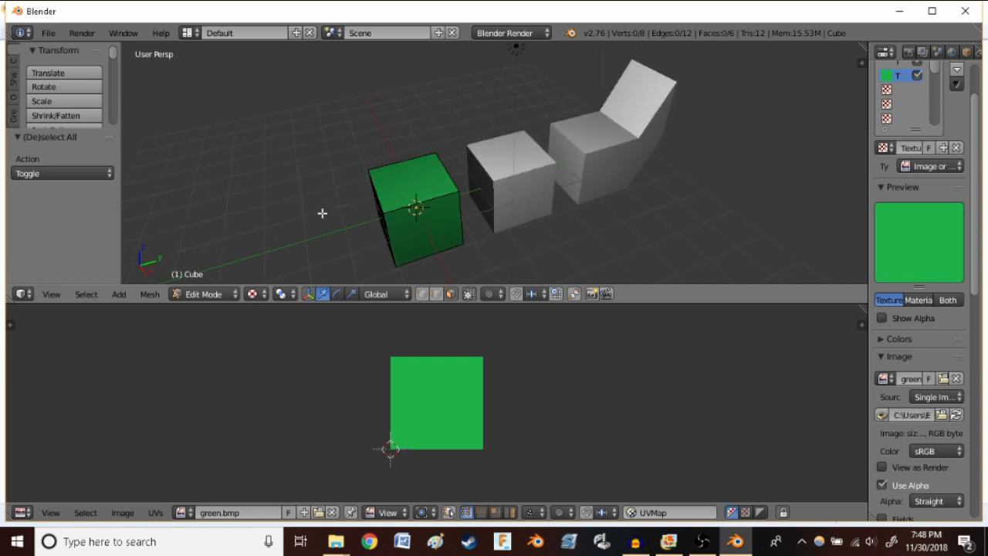
Select all faces of the textured cube and widen the Properties editor
{"action": "key", "text": "a"}
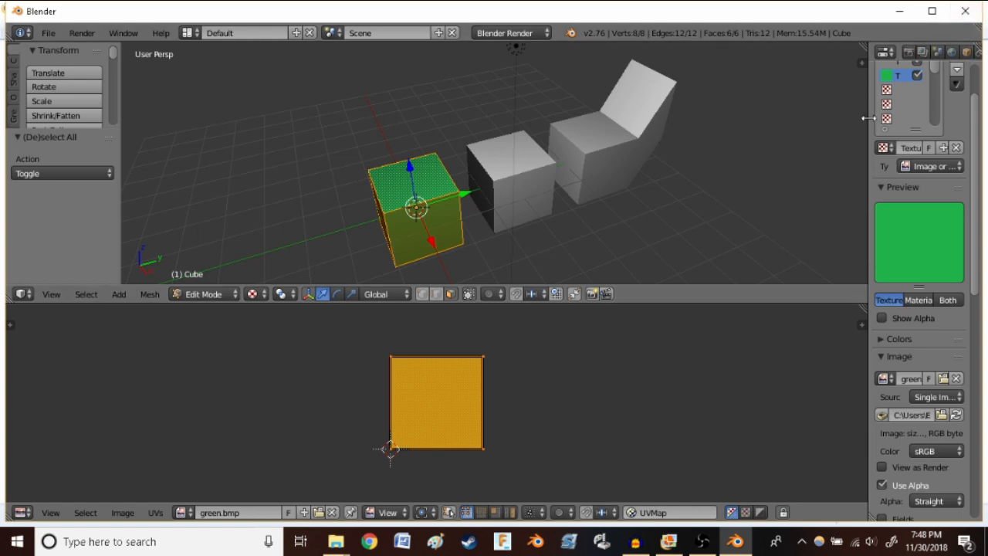
{"action": "left_click_drag", "start_coordinate": [870, 141], "coordinate": [746, 141]}
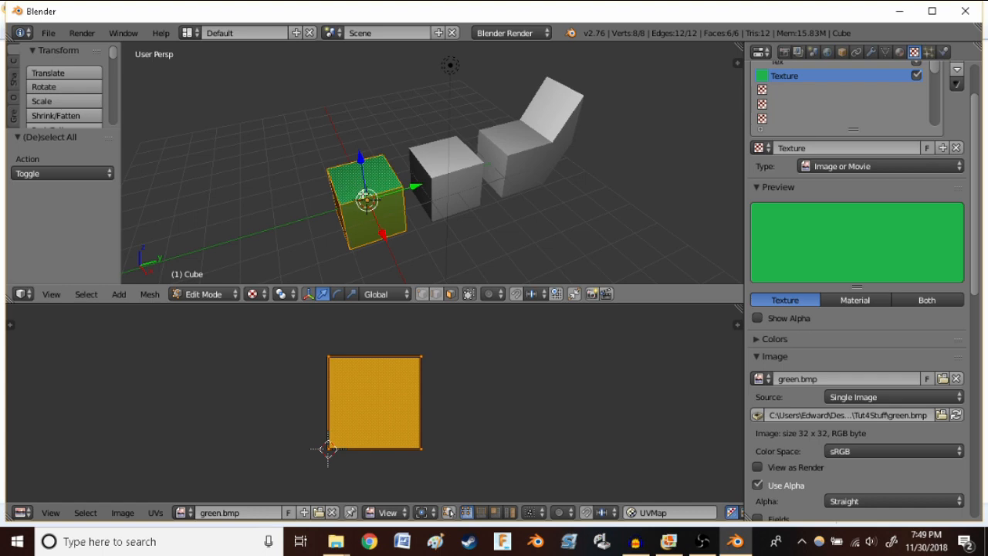
{"action": "middle_click_drag", "start_coordinate": [369, 199], "coordinate": [331, 191]}
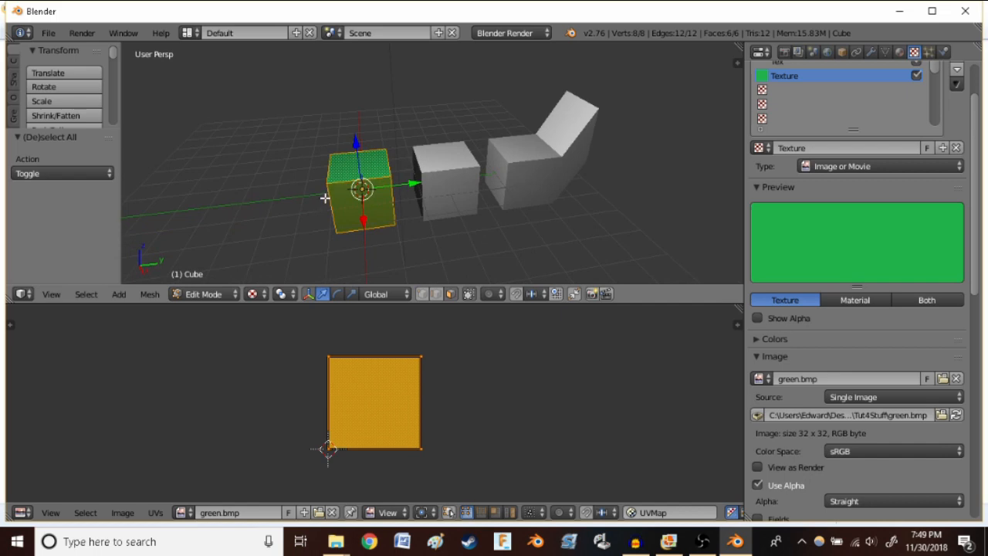
{"action": "key", "text": "u"}
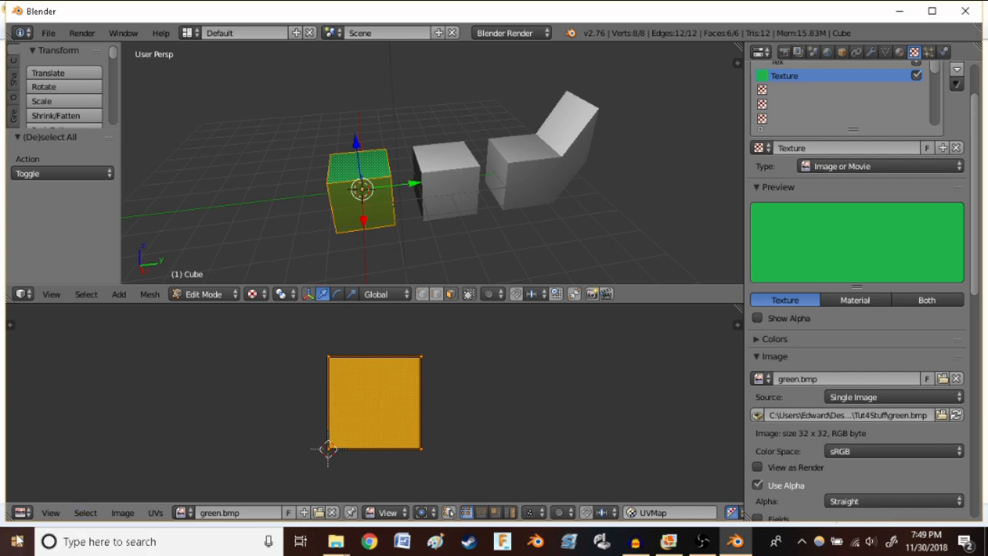
{"action": "left_click", "coordinate": [22, 513]}
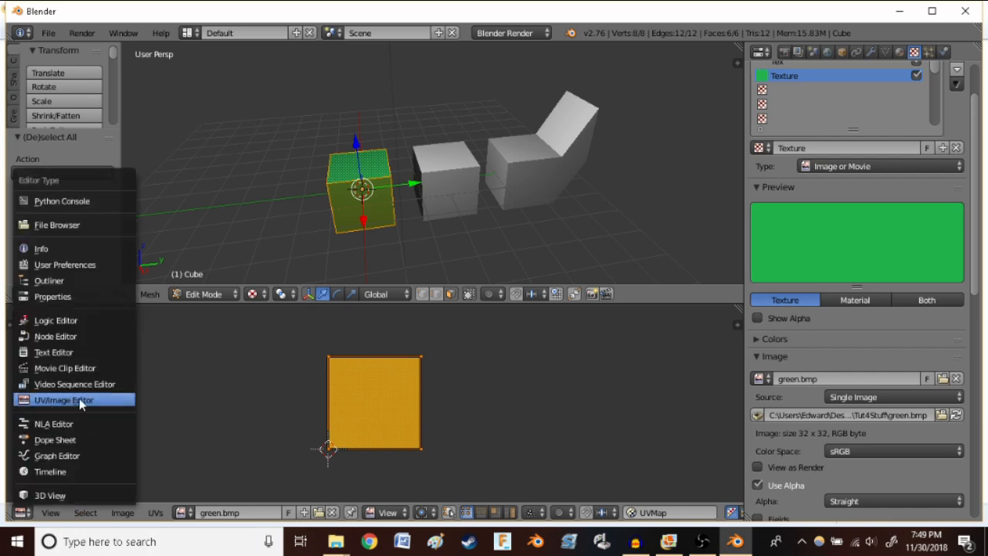
{"action": "left_click", "coordinate": [225, 389]}
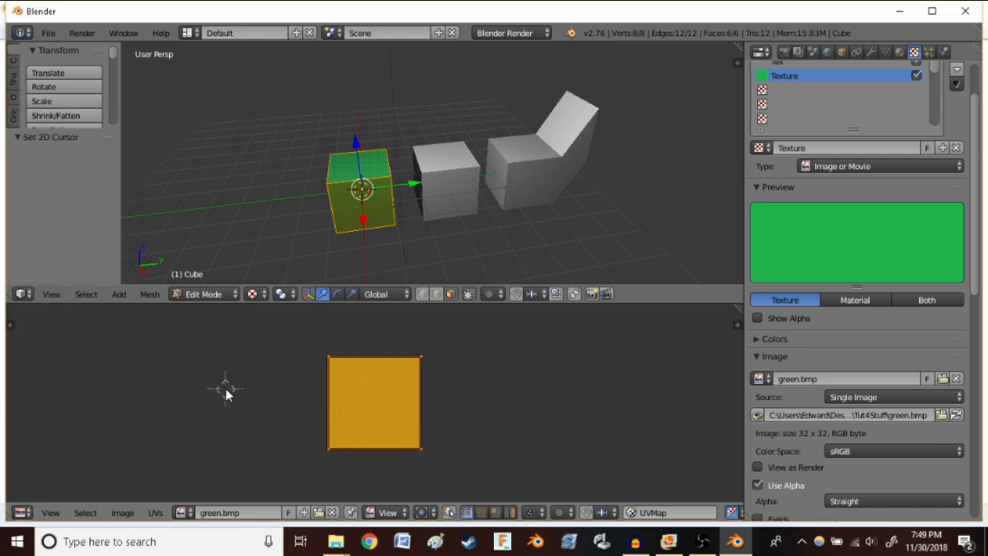
{"action": "left_click", "coordinate": [183, 513]}
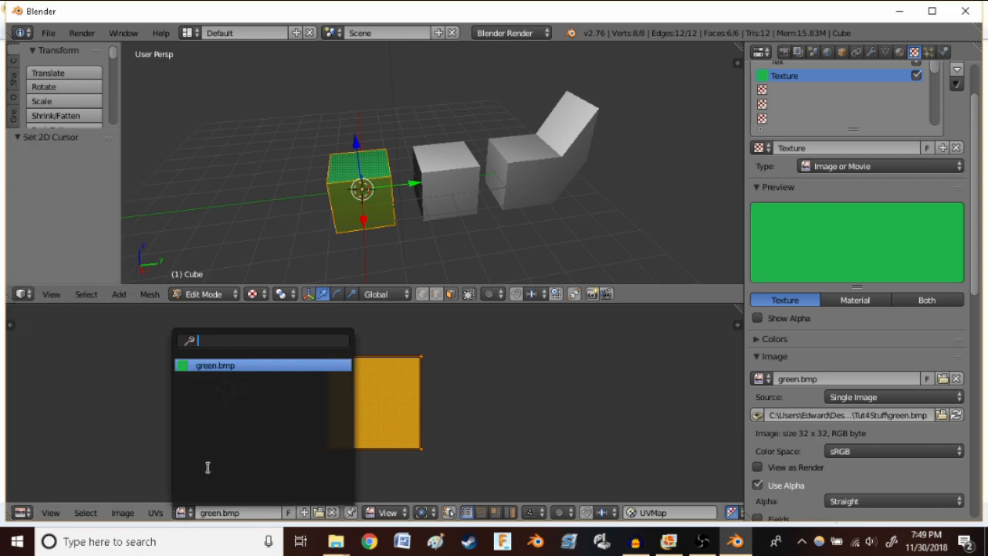
{"action": "left_click", "coordinate": [158, 393]}
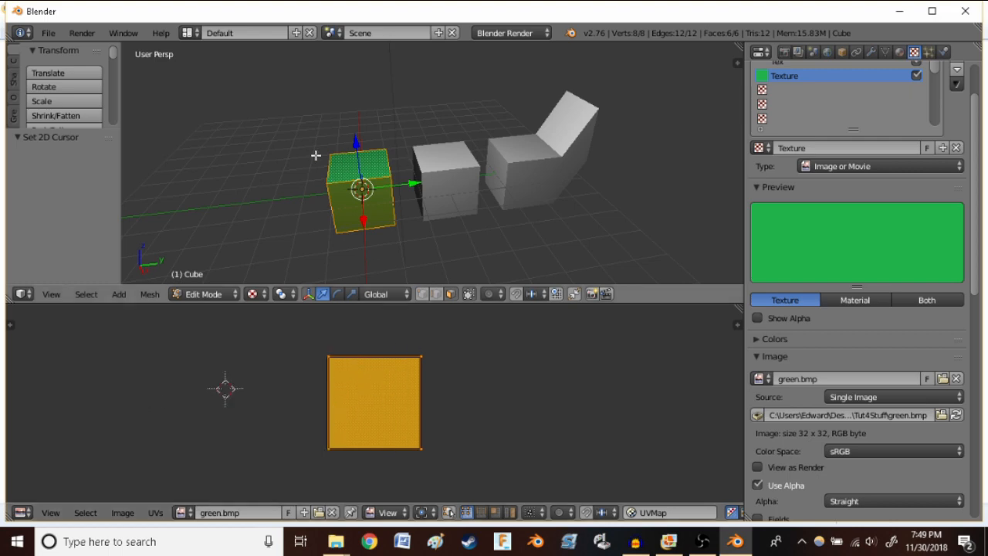
Deselect all faces of the textured cube and examine its faces up close
{"action": "scroll", "coordinate": [351, 174], "scroll_direction": "up", "scroll_amount": 2}
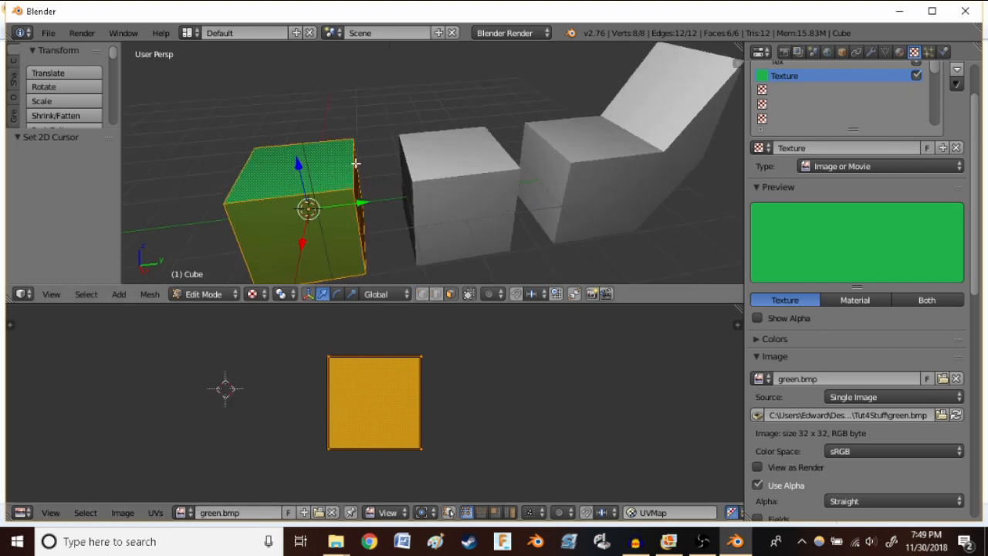
{"action": "scroll", "coordinate": [316, 167], "scroll_direction": "up", "scroll_amount": 1}
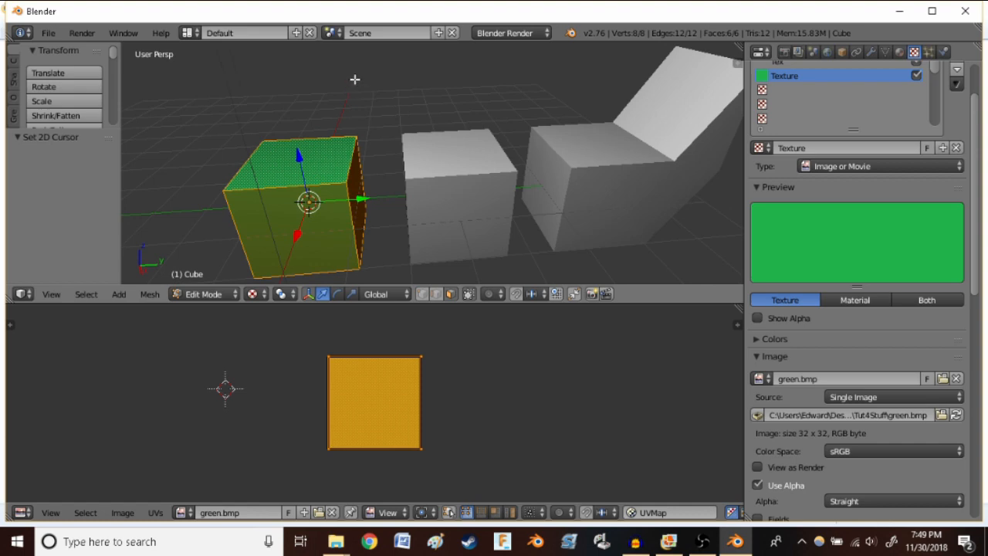
{"action": "key", "text": "a"}
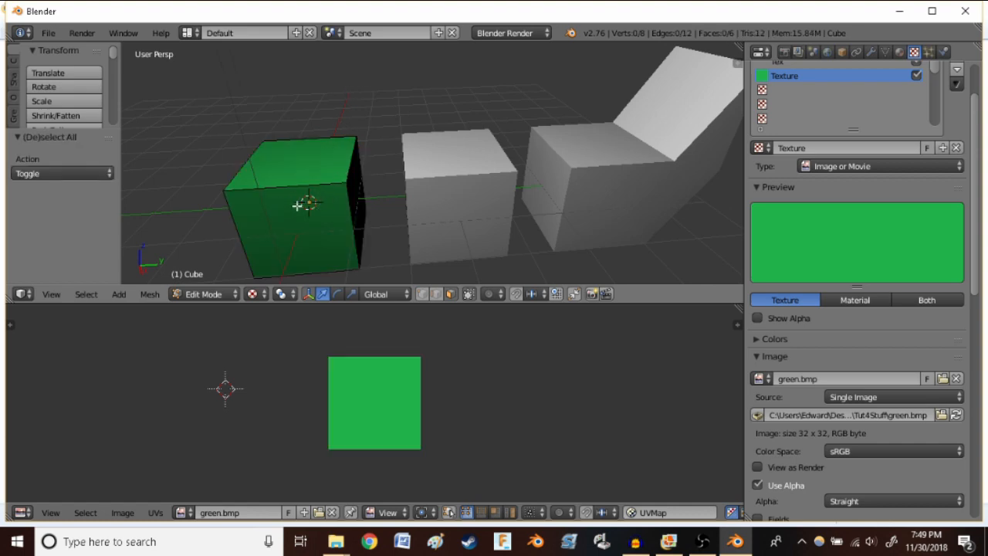
{"action": "scroll", "coordinate": [293, 194], "scroll_direction": "down", "scroll_amount": 2}
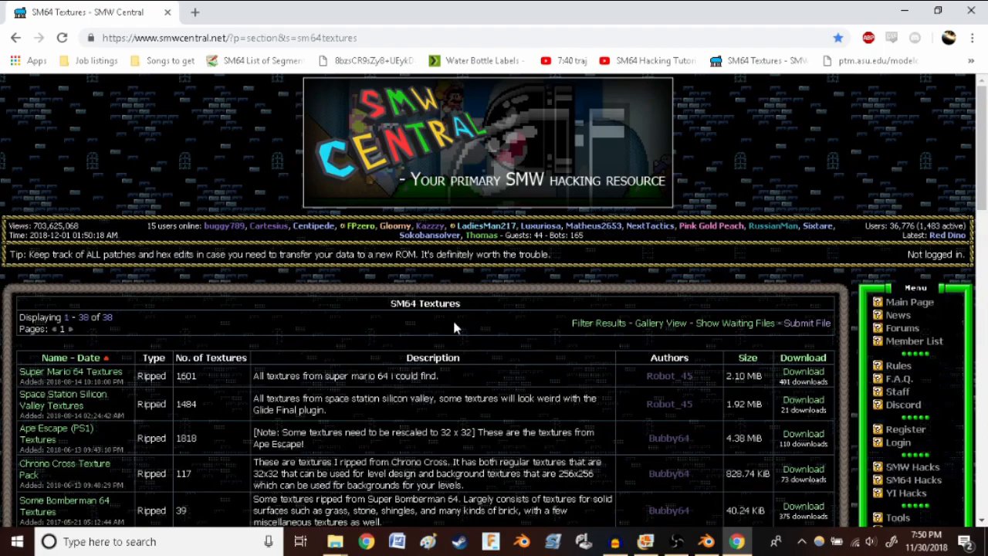
Browse the list of texture packs on SMW Central's SM64 Textures page in Chrome
{"action": "scroll", "coordinate": [454, 327], "scroll_direction": "down", "scroll_amount": 12}
{"action": "scroll", "coordinate": [100, 264], "scroll_direction": "down", "scroll_amount": 5}
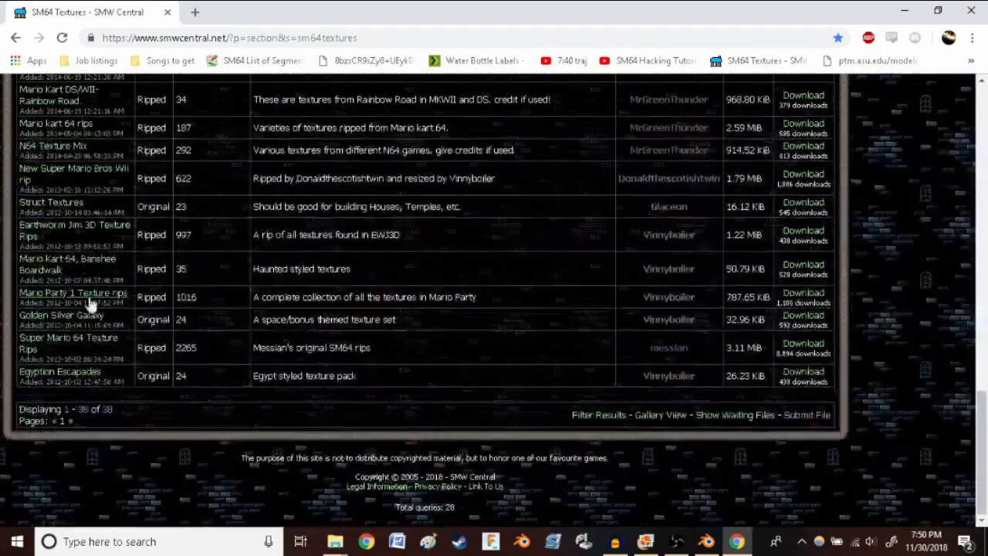
{"action": "scroll", "coordinate": [125, 345], "scroll_direction": "up", "scroll_amount": 17}
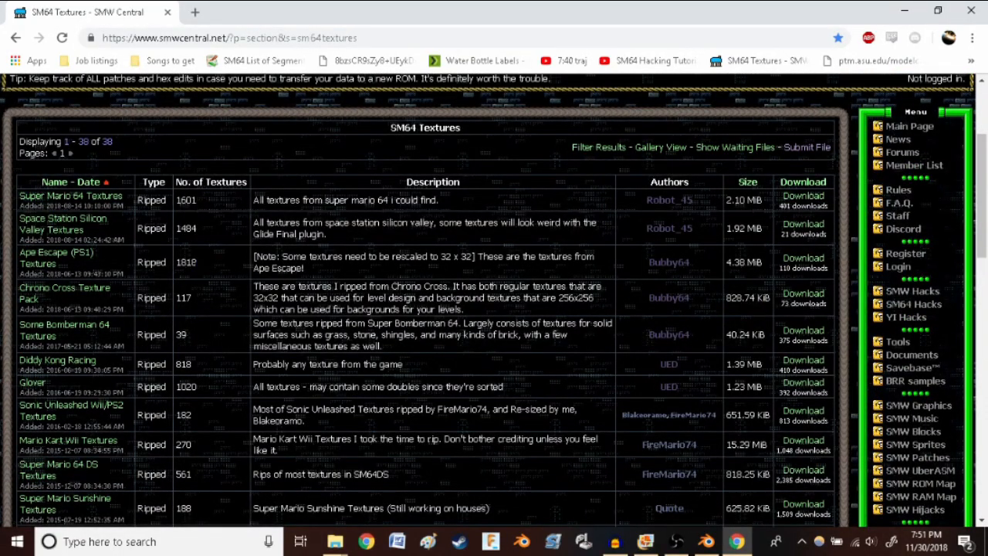
Look through the SM64 Textures list and open the details page of the Mario kart 64 rips pack
{"action": "double_click", "coordinate": [178, 264]}
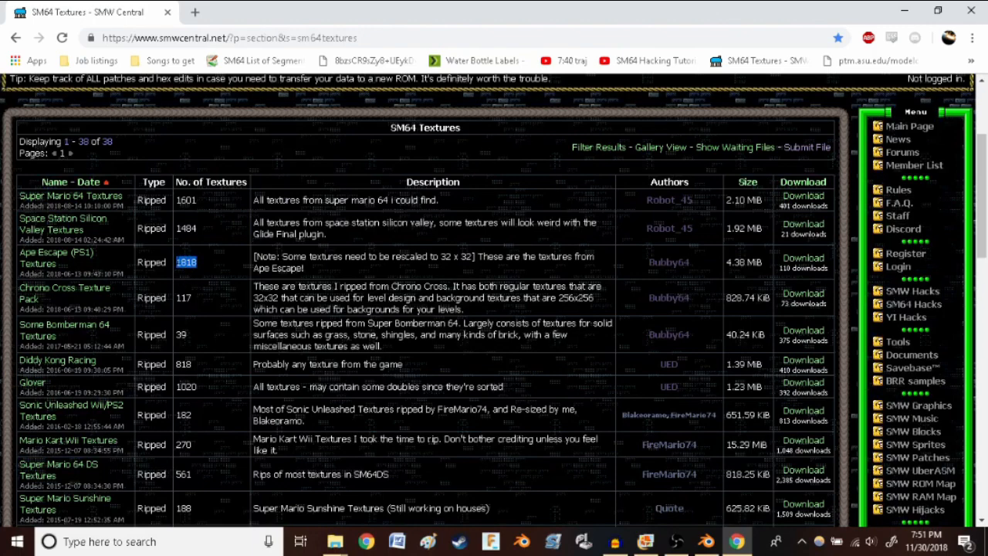
{"action": "left_click", "coordinate": [202, 241]}
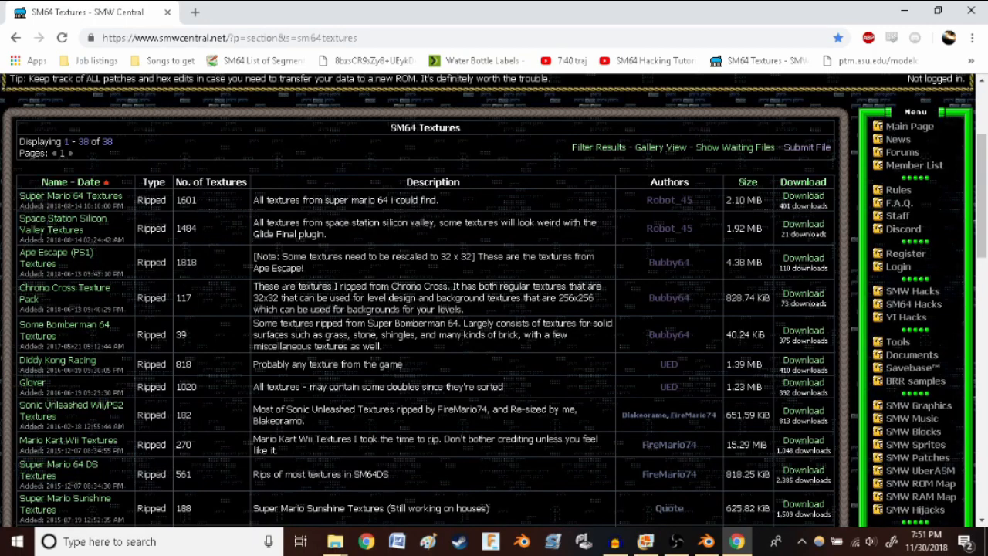
{"action": "scroll", "coordinate": [205, 245], "scroll_direction": "down", "scroll_amount": 15}
{"action": "scroll", "coordinate": [273, 270], "scroll_direction": "down", "scroll_amount": 3}
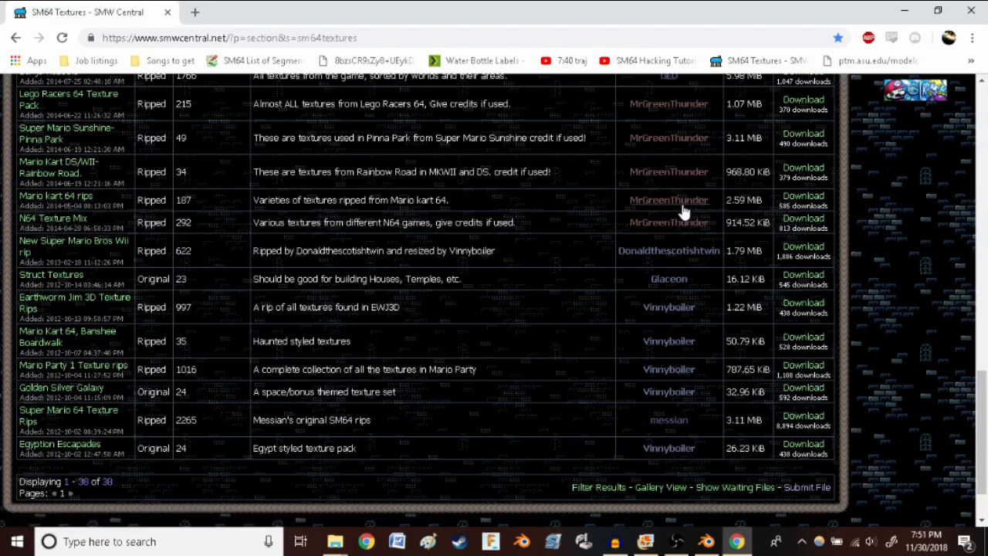
{"action": "left_click", "coordinate": [62, 202]}
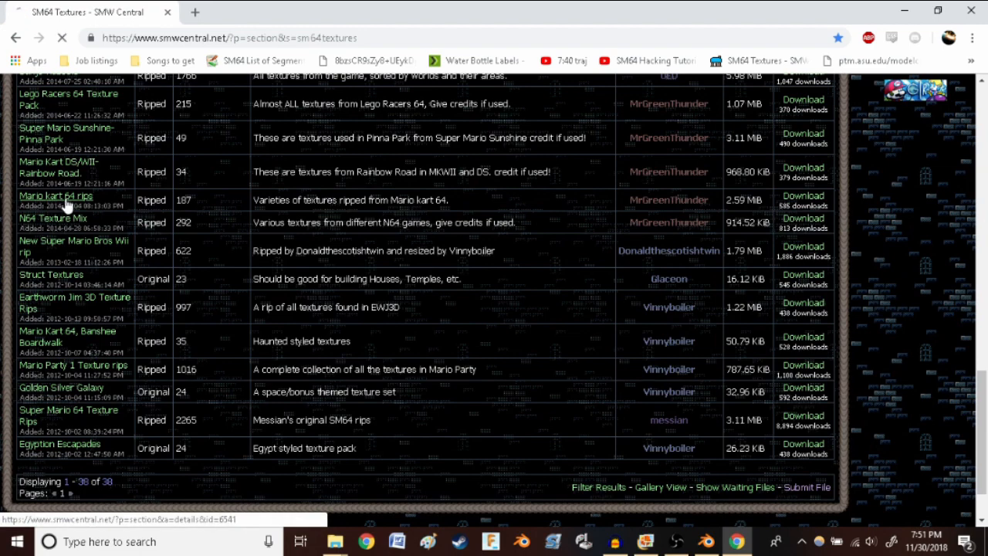
{"action": "scroll", "coordinate": [192, 198], "scroll_direction": "down", "scroll_amount": 2}
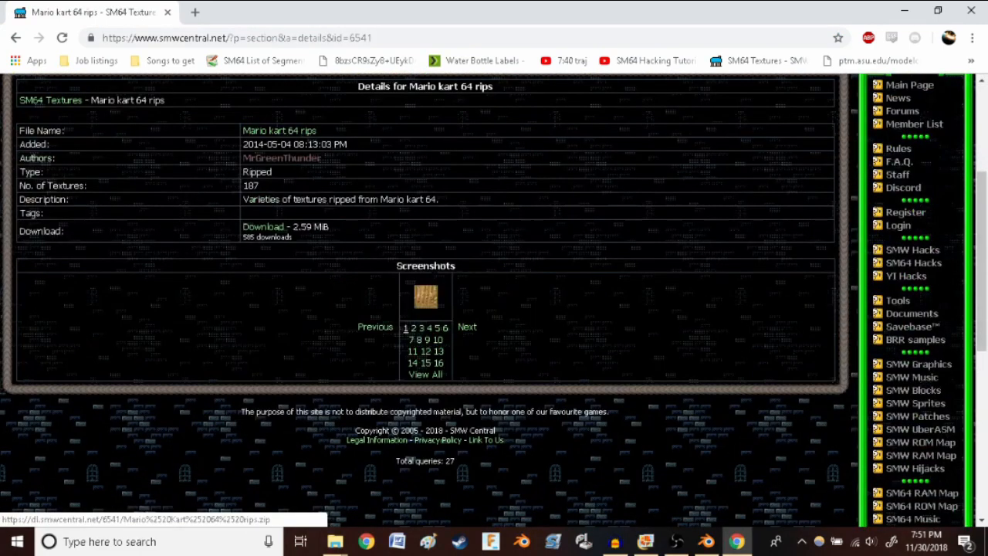
Go through the preview screenshots of the Mario kart 64 rips pack, ending on the red lava texture
{"action": "left_click", "coordinate": [468, 332]}
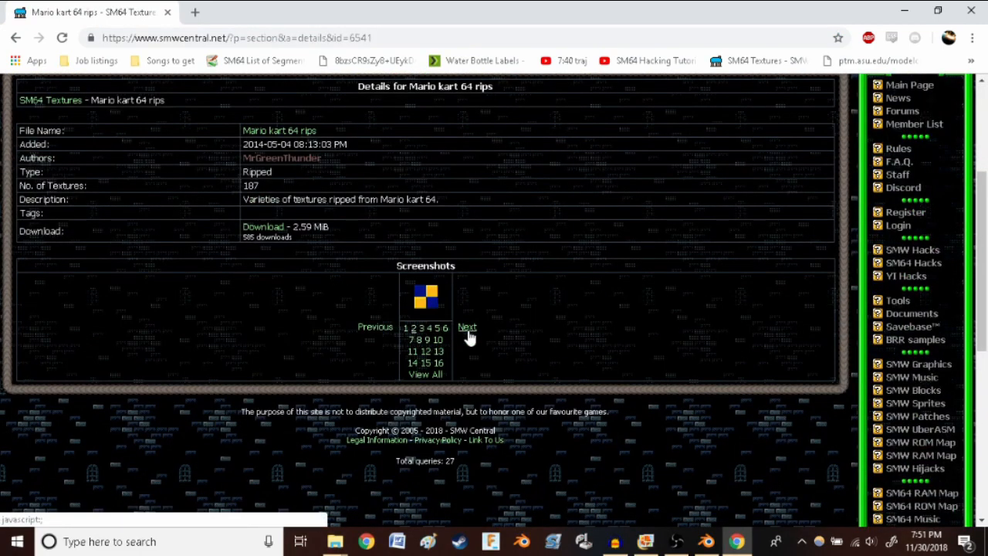
{"action": "left_click", "coordinate": [468, 332]}
{"action": "left_click", "coordinate": [468, 333]}
{"action": "left_click", "coordinate": [469, 332]}
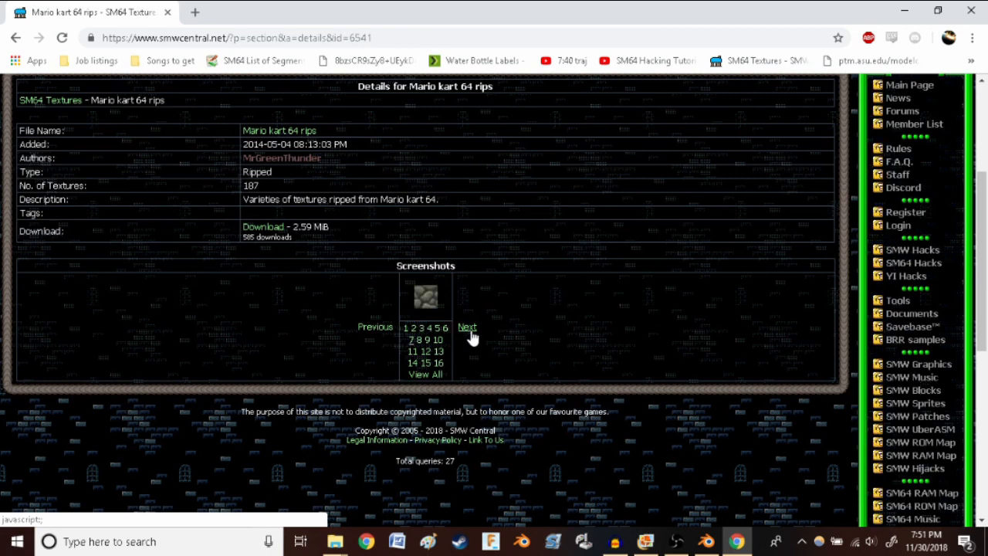
{"action": "left_click", "coordinate": [468, 333]}
{"action": "left_click", "coordinate": [470, 332]}
{"action": "left_click", "coordinate": [469, 332]}
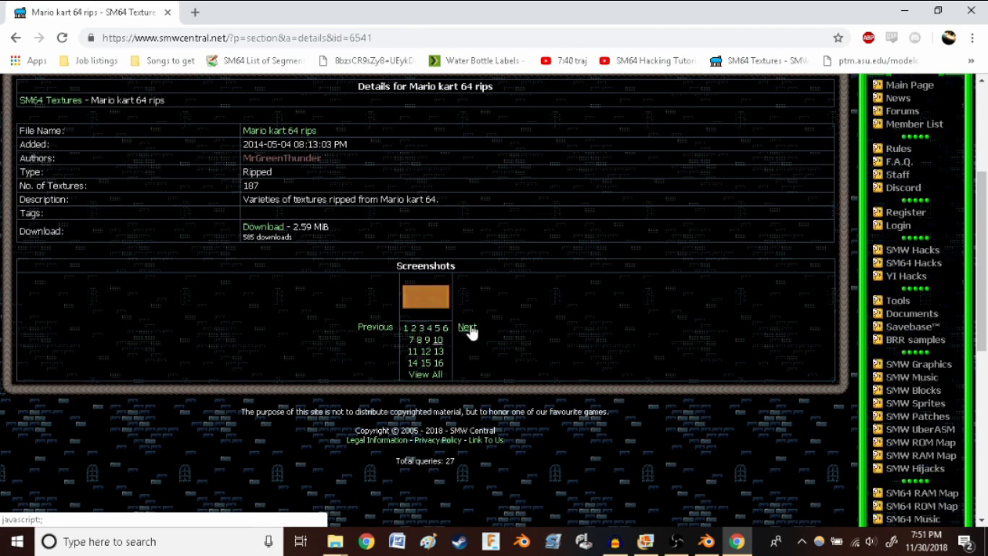
{"action": "left_click", "coordinate": [470, 332]}
{"action": "left_click", "coordinate": [470, 332]}
{"action": "left_click", "coordinate": [470, 332]}
{"action": "left_click", "coordinate": [470, 332]}
{"action": "left_click", "coordinate": [470, 332]}
{"action": "left_click", "coordinate": [470, 331]}
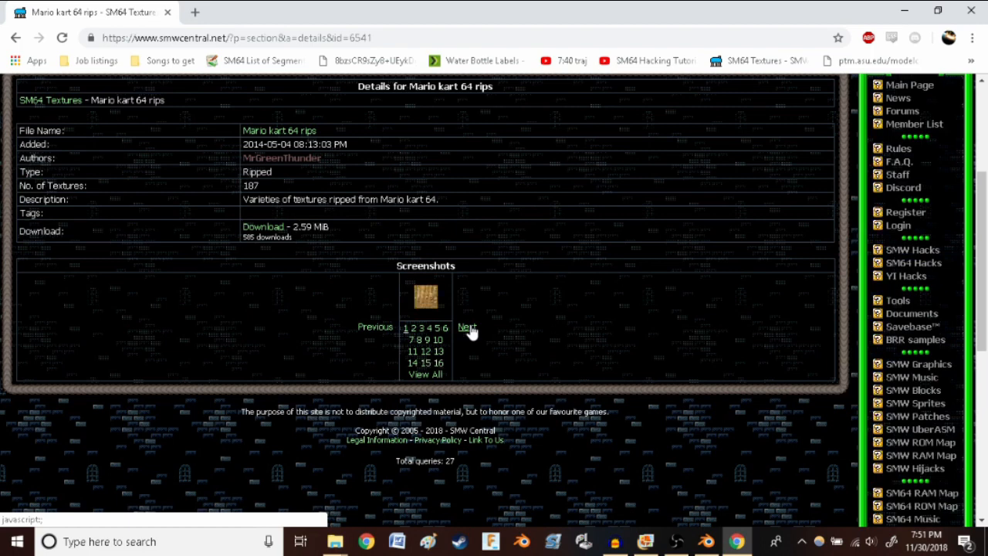
{"action": "left_click", "coordinate": [379, 328]}
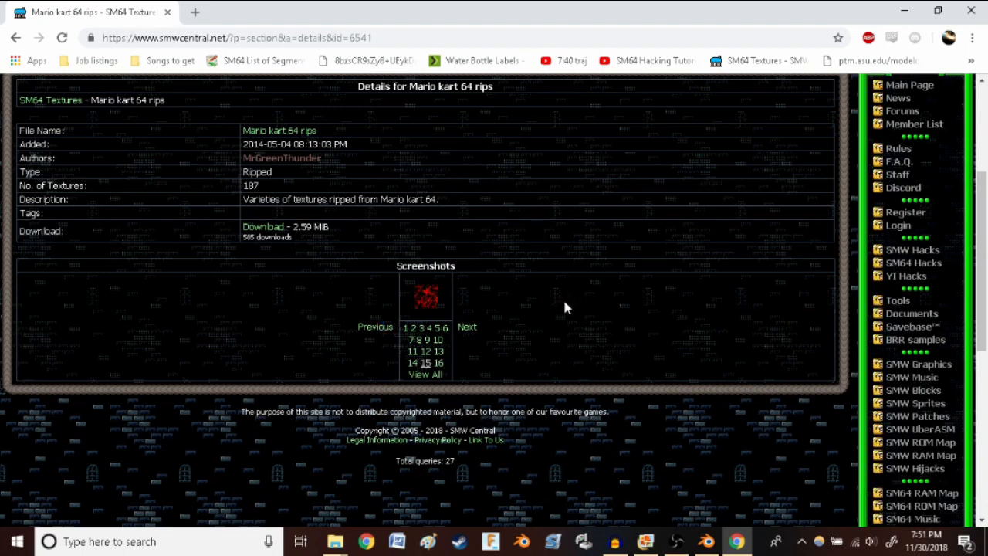
Return to the pack's download information, then switch to the MK_64 folder window in File Explorer
{"action": "scroll", "coordinate": [563, 300], "scroll_direction": "up", "scroll_amount": 2}
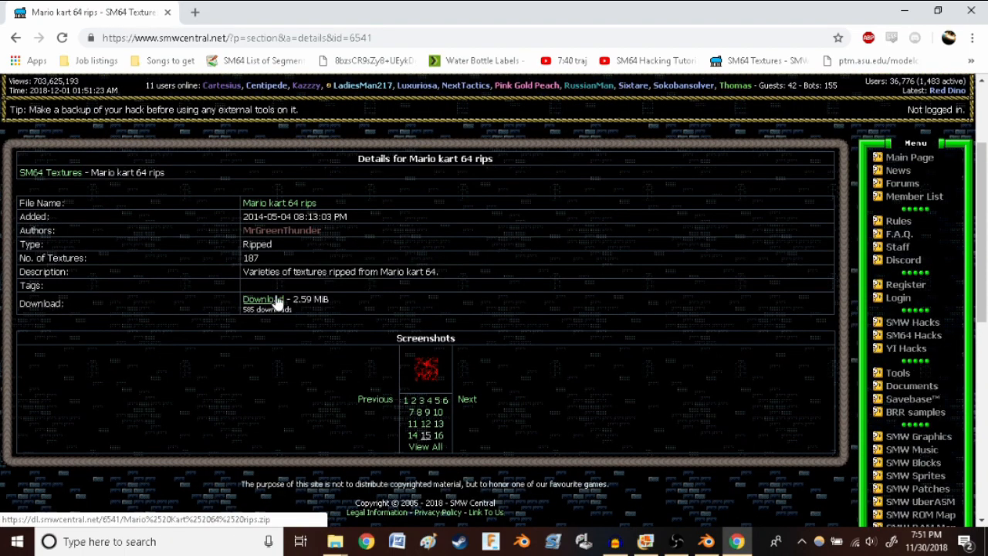
{"action": "mouse_move", "coordinate": [335, 543]}
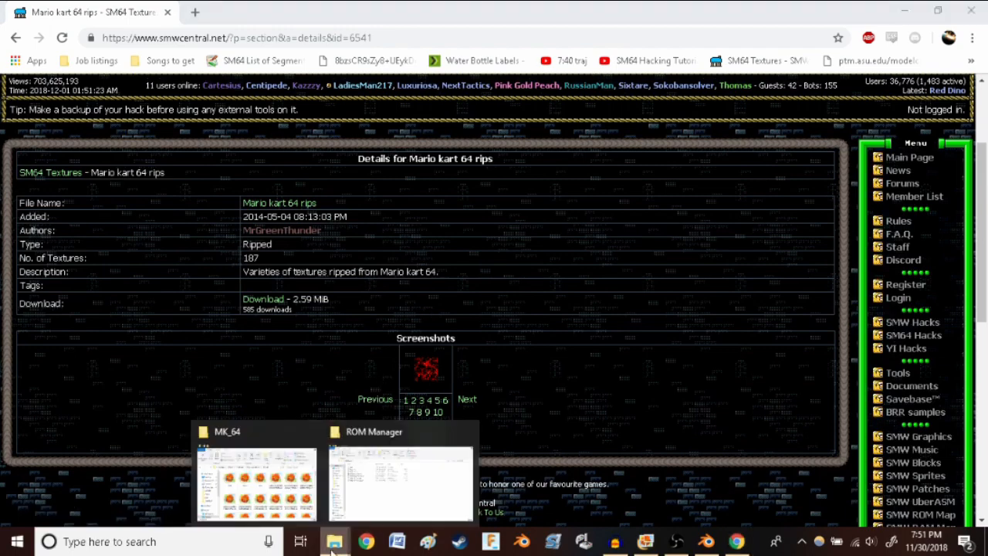
{"action": "left_click", "coordinate": [247, 471]}
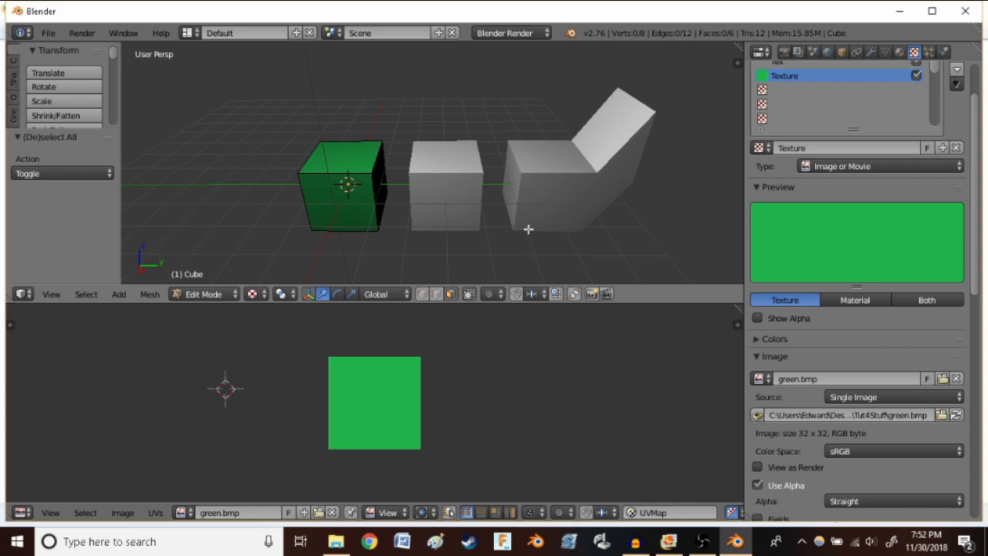
In Blender, leave Edit Mode on the green cube and unwrap the middle cube using Smart UV Project with its default settings
{"action": "key", "text": "Tab"}
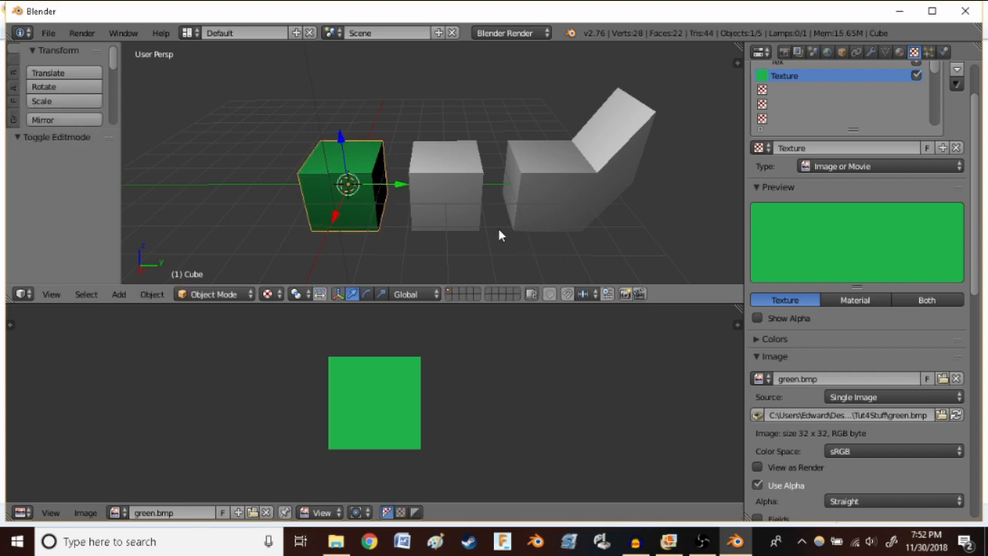
{"action": "right_click", "coordinate": [446, 195]}
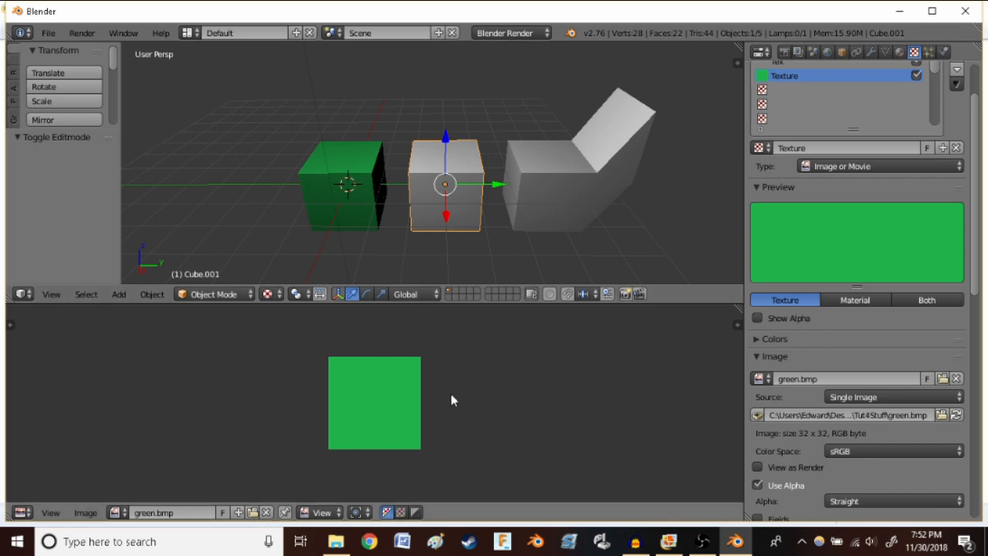
{"action": "key", "text": "Tab"}
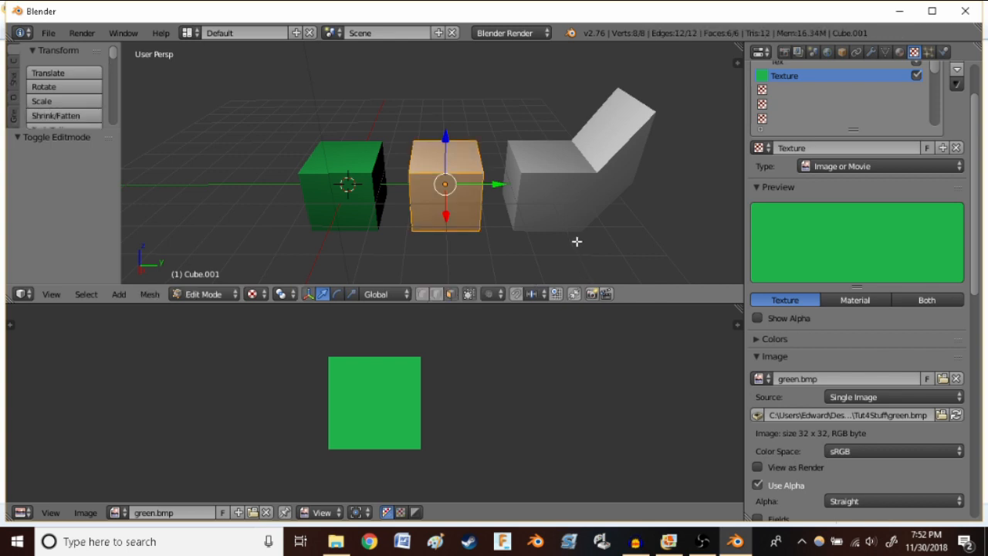
{"action": "key", "text": "u"}
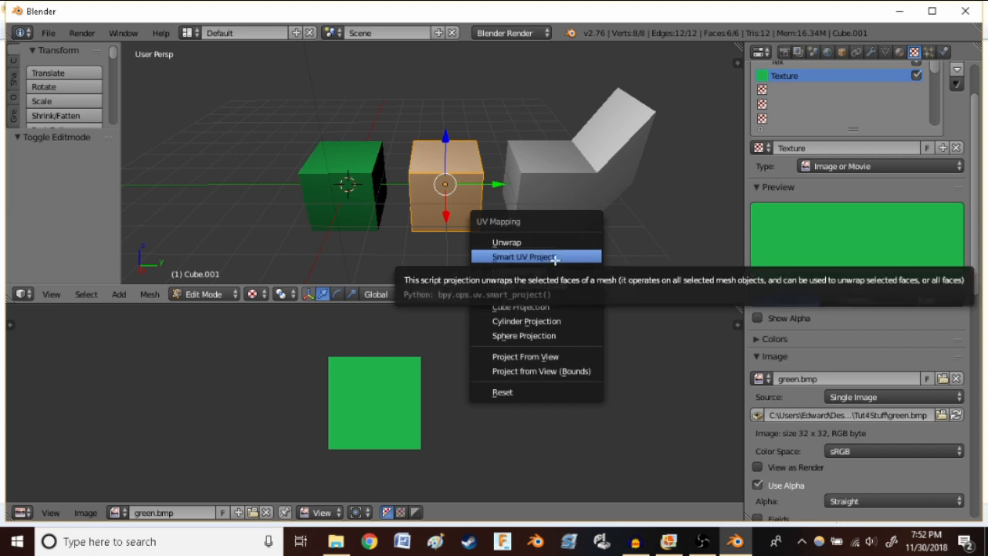
{"action": "left_click", "coordinate": [554, 258]}
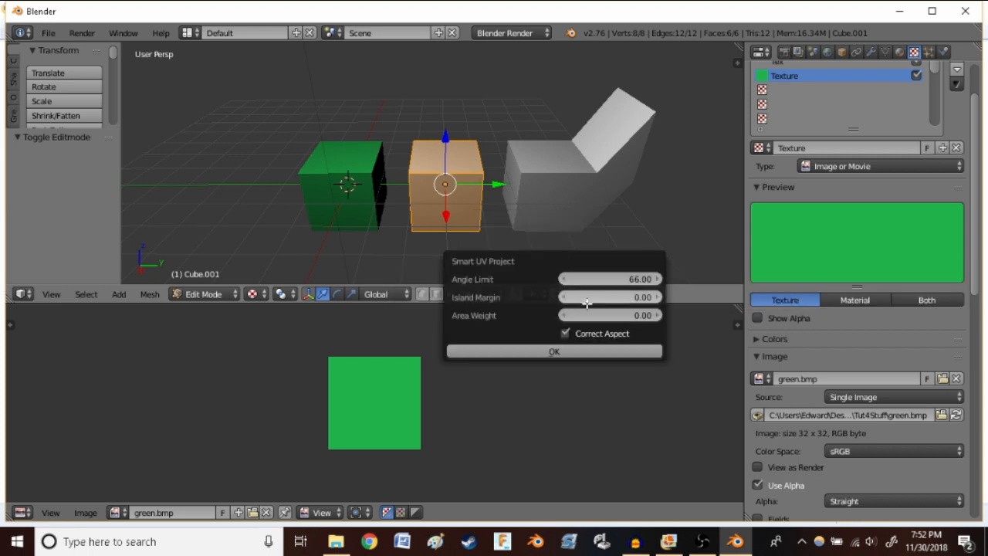
{"action": "left_click", "coordinate": [603, 351]}
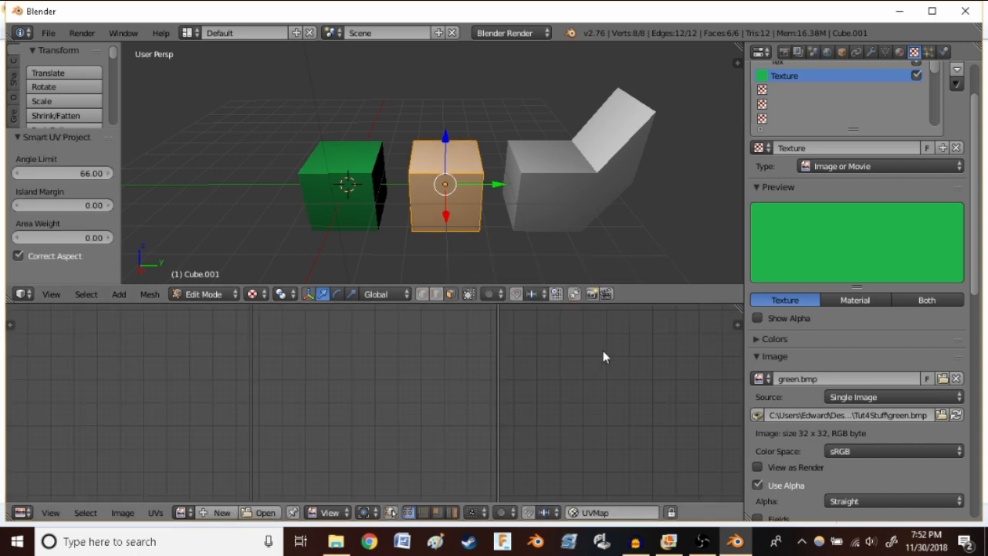
{"action": "scroll", "coordinate": [489, 418], "scroll_direction": "down", "scroll_amount": 1}
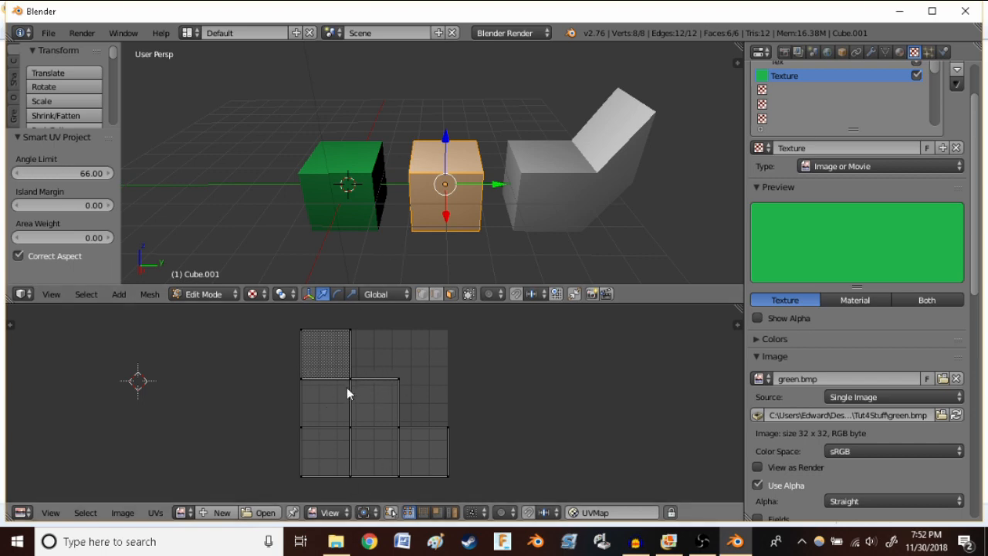
Add a texture in the empty slot below the green one and load Lava.png from Tut4Stuff\Mario Kart 64 rips\MK_64 as its image
{"action": "left_click", "coordinate": [778, 90]}
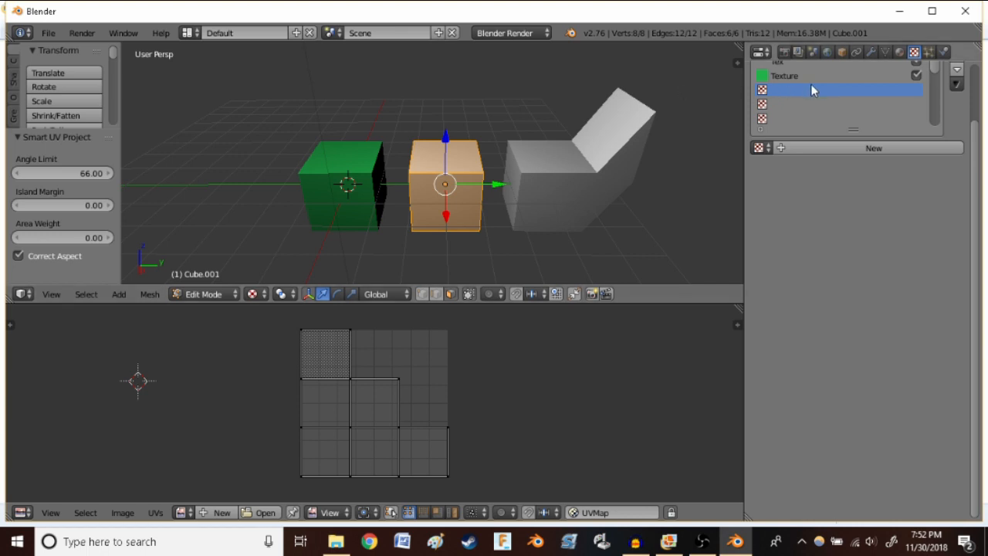
{"action": "left_click", "coordinate": [826, 148]}
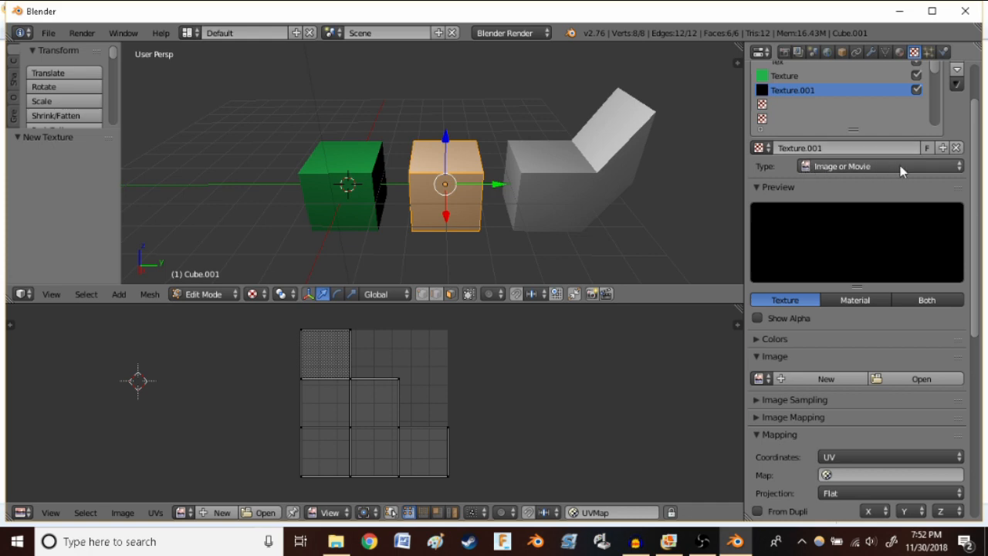
{"action": "left_click_drag", "start_coordinate": [979, 164], "coordinate": [987, 228]}
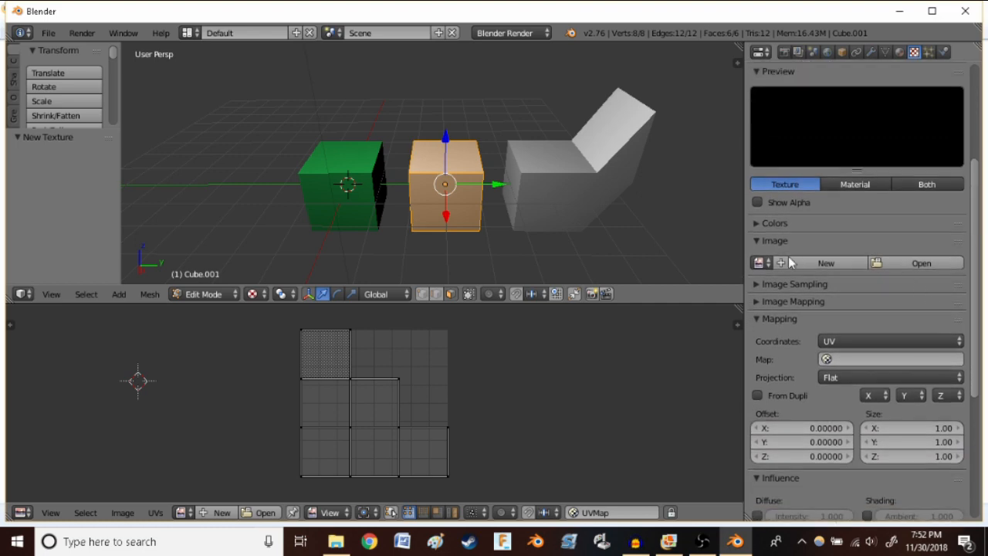
{"action": "left_click", "coordinate": [889, 264]}
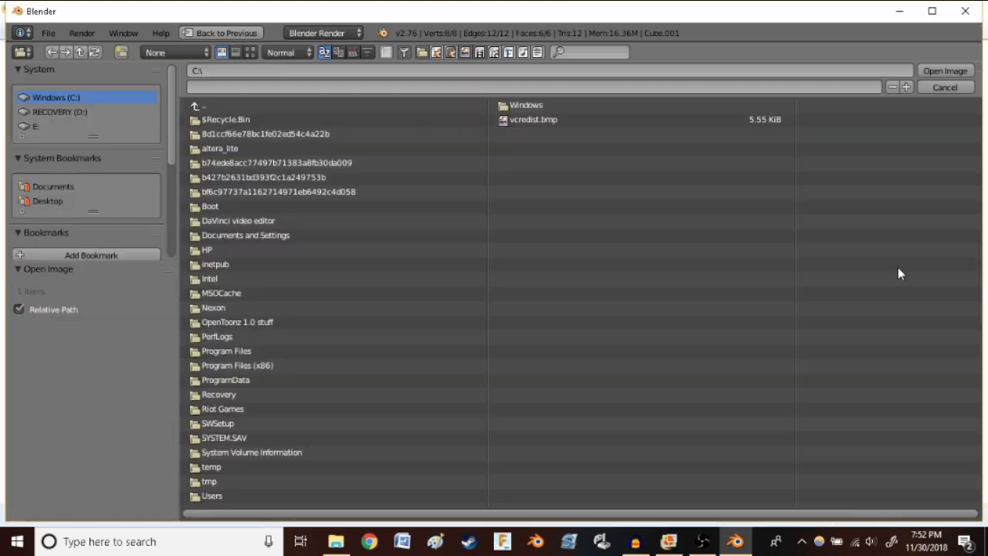
{"action": "left_click", "coordinate": [48, 201]}
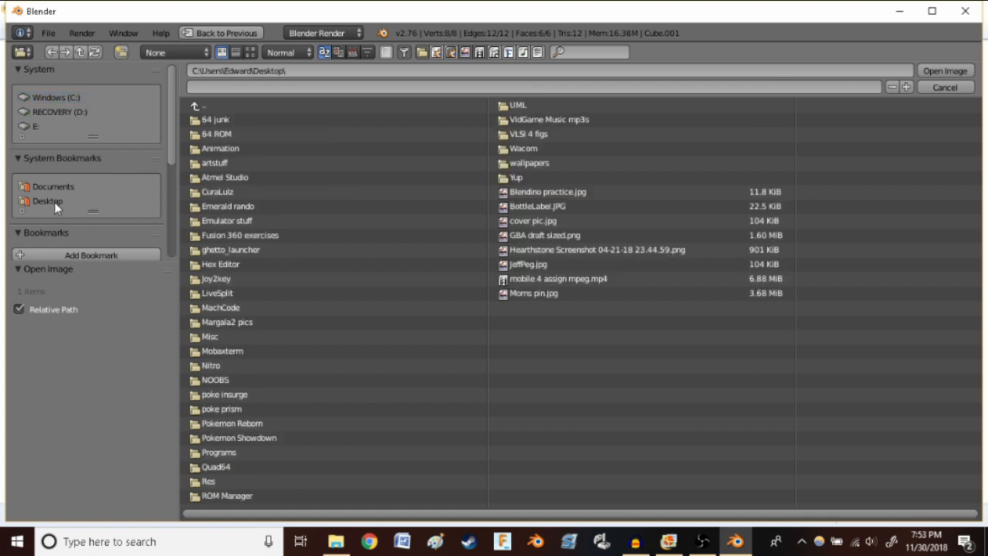
{"action": "left_click", "coordinate": [217, 121]}
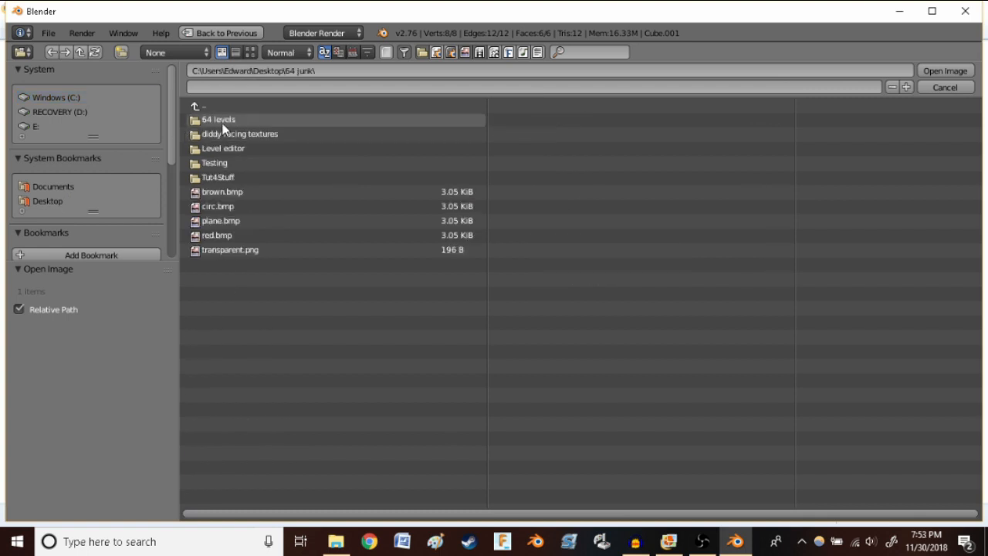
{"action": "left_click", "coordinate": [244, 179]}
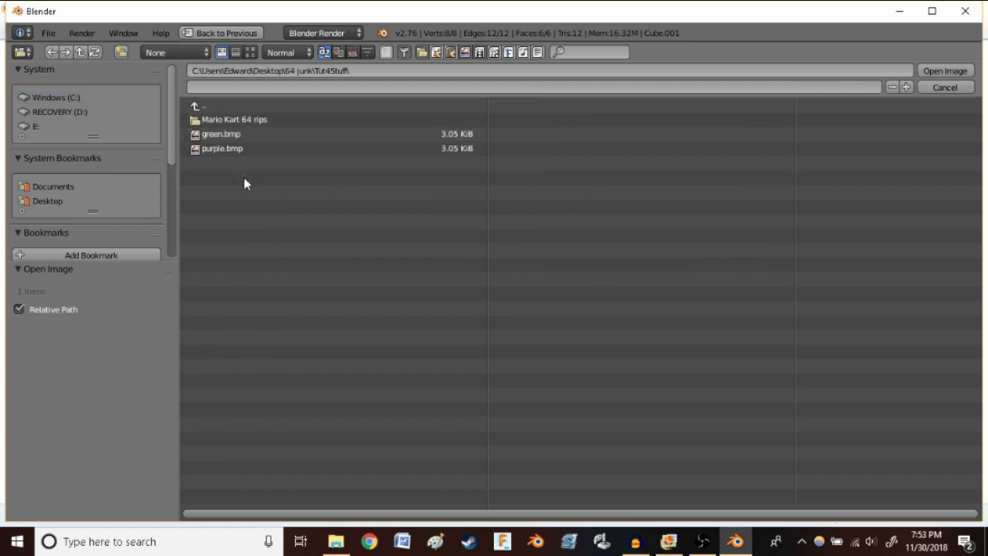
{"action": "left_click", "coordinate": [278, 120]}
{"action": "left_click", "coordinate": [278, 120]}
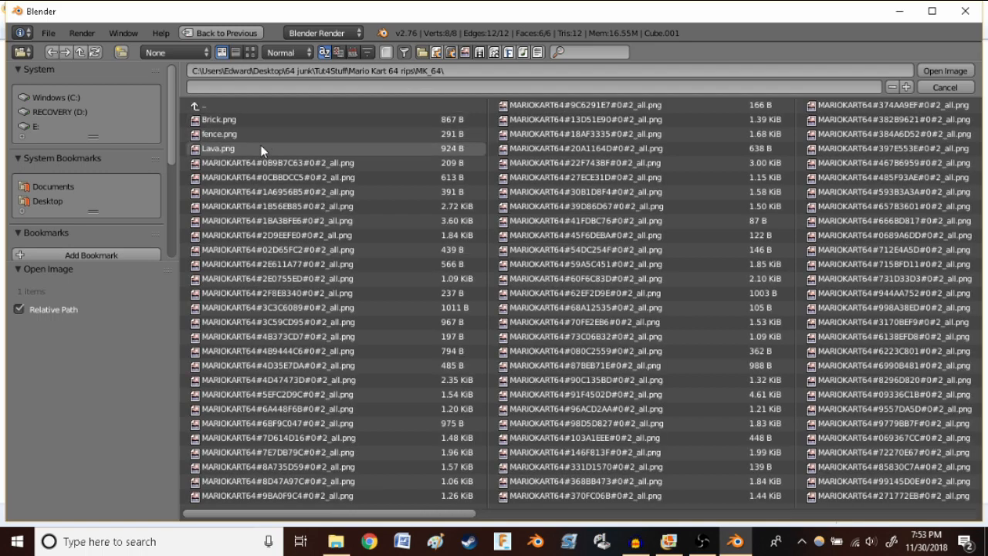
{"action": "left_click", "coordinate": [260, 149]}
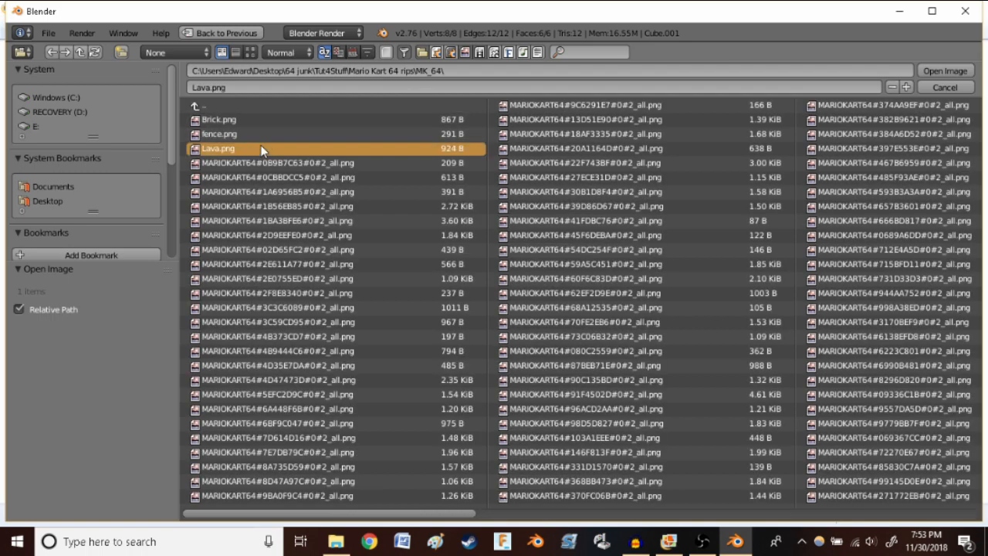
{"action": "left_click", "coordinate": [945, 70]}
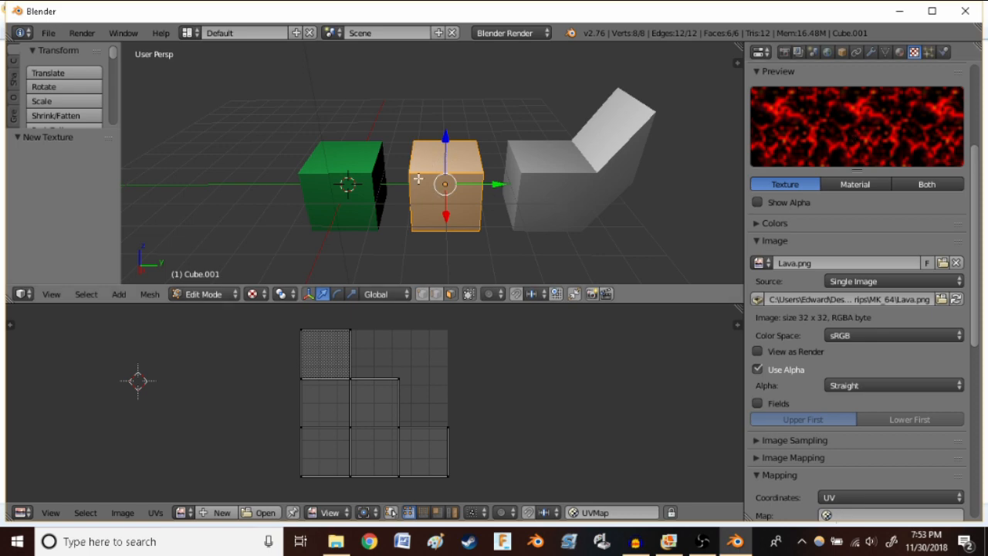
Assign Lava.png to all faces of the middle cube in the UV/Image Editor
{"action": "middle_click_drag", "start_coordinate": [482, 232], "coordinate": [539, 220]}
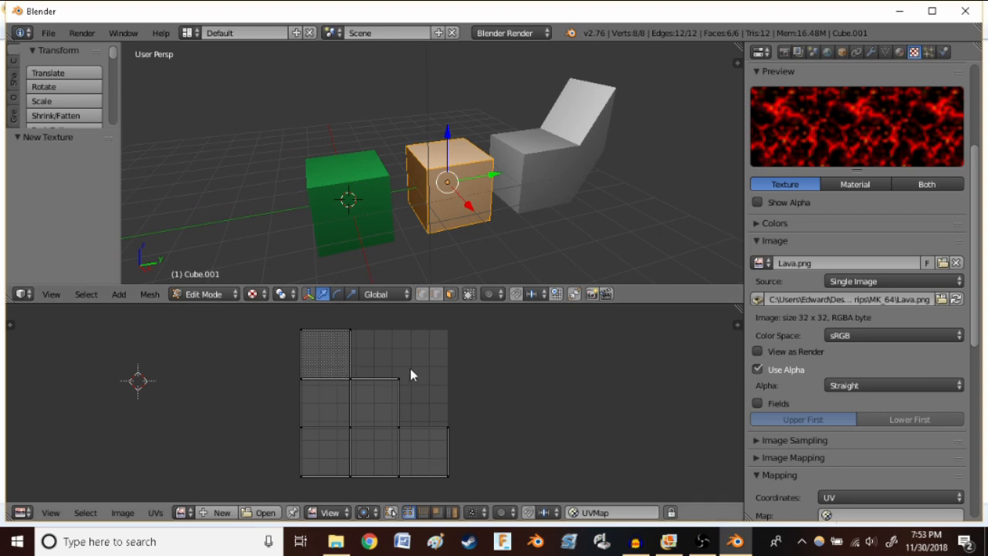
{"action": "left_click", "coordinate": [184, 512]}
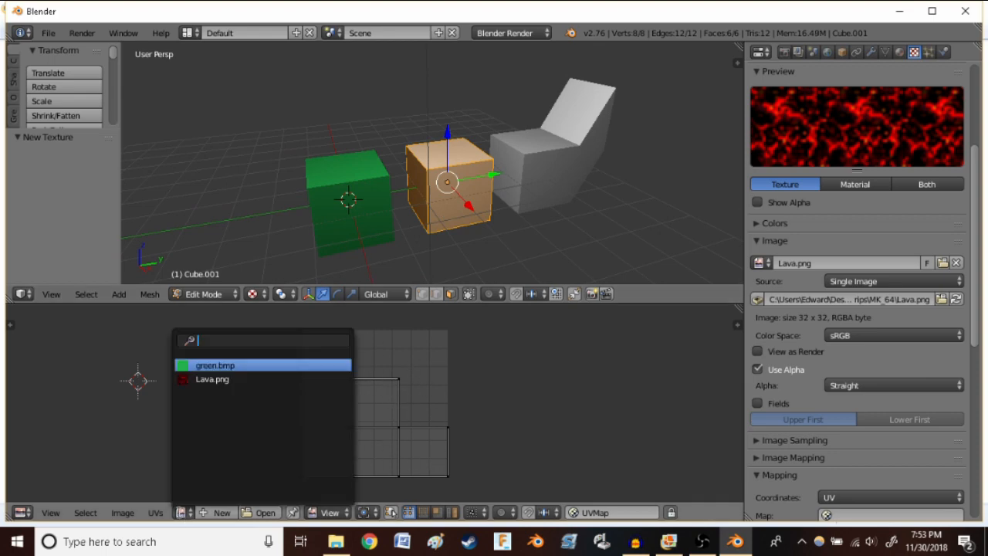
{"action": "left_click", "coordinate": [204, 380]}
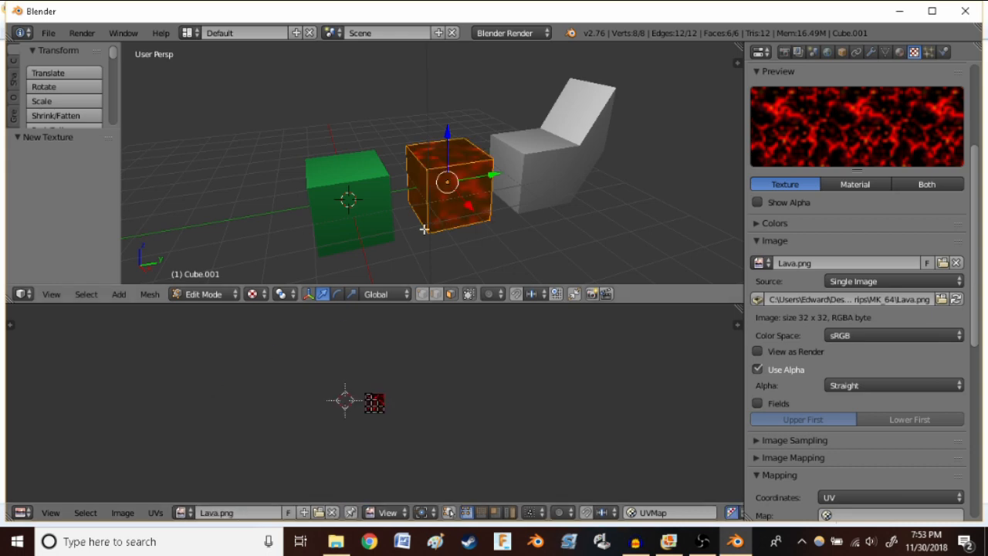
Deselect all faces of the middle cube and inspect its lava texture up close from several angles
{"action": "middle_click_drag", "start_coordinate": [362, 228], "coordinate": [409, 228]}
{"action": "scroll", "coordinate": [434, 222], "scroll_direction": "up", "scroll_amount": 5}
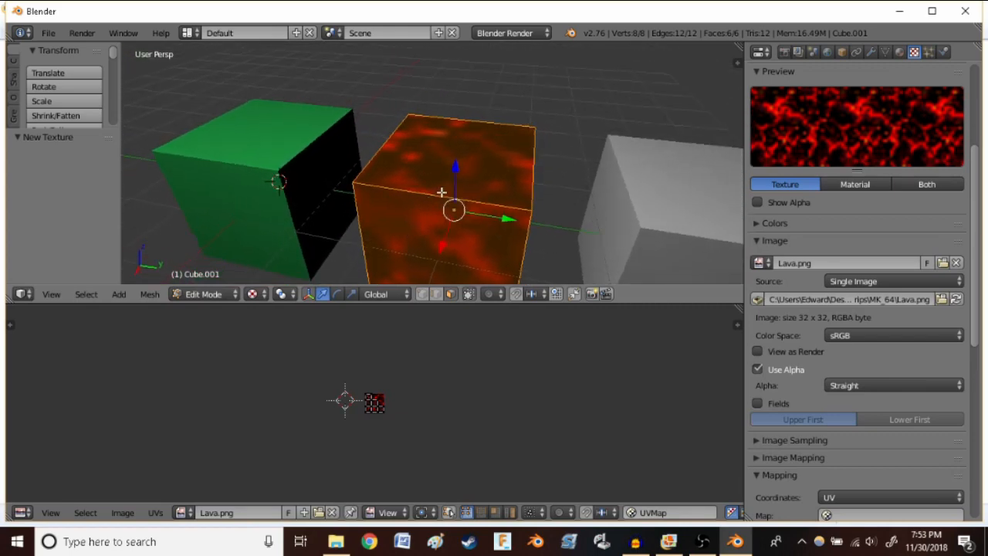
{"action": "key", "text": "a"}
{"action": "middle_click_drag", "start_coordinate": [532, 188], "coordinate": [494, 179]}
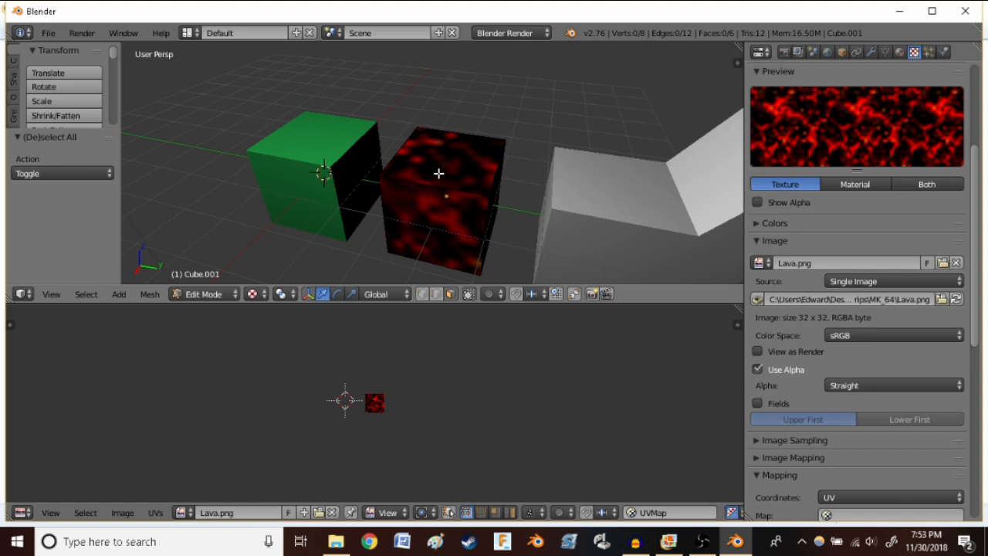
Select all faces of the lava cube and scale its whole UV layout up about 3.1 times in the UV/Image Editor
{"action": "key", "text": "l"}
{"action": "scroll", "coordinate": [284, 389], "scroll_direction": "up", "scroll_amount": 5}
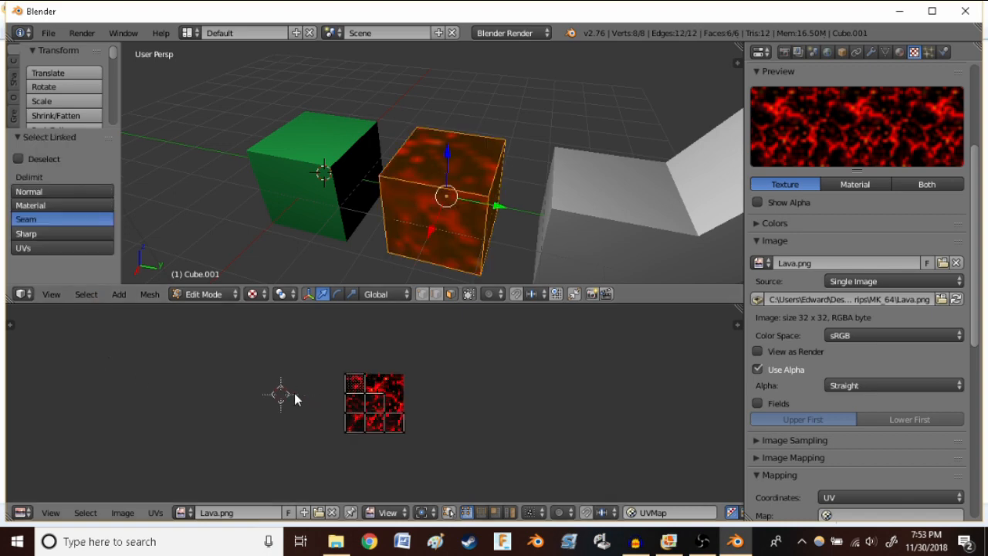
{"action": "scroll", "coordinate": [410, 376], "scroll_direction": "up", "scroll_amount": 3}
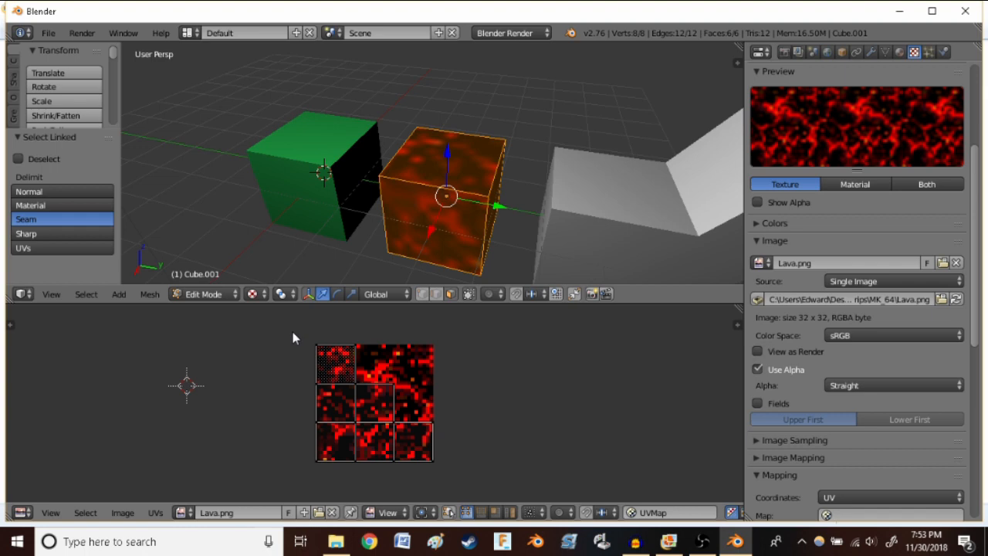
{"action": "key", "text": "b"}
{"action": "left_click_drag", "start_coordinate": [299, 337], "coordinate": [470, 479]}
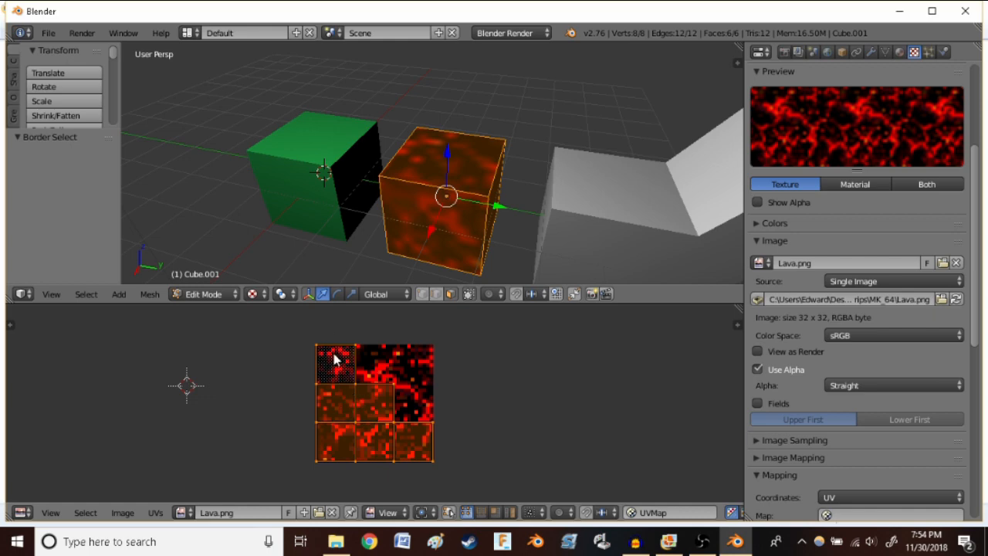
{"action": "key", "text": "s"}
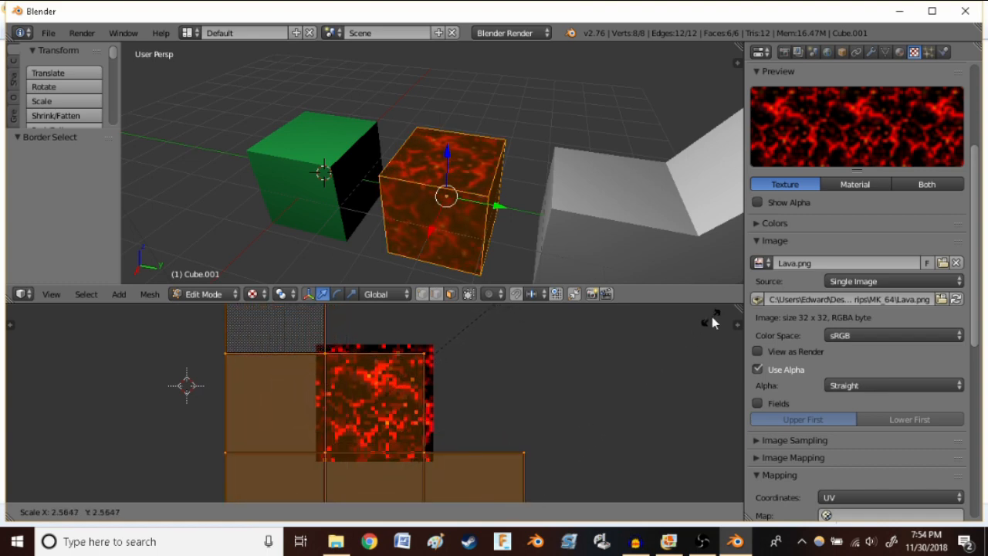
{"action": "left_click", "coordinate": [37, 444]}
Deselect all faces of the lava cube and inspect its rescaled texture from close up and from other angles
{"action": "scroll", "coordinate": [507, 182], "scroll_direction": "up", "scroll_amount": 4}
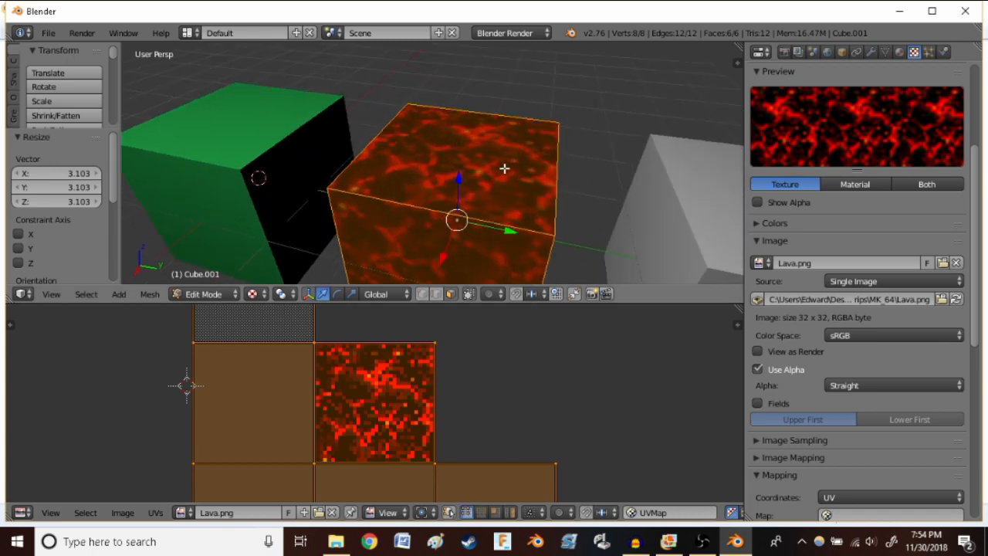
{"action": "key", "text": "a"}
{"action": "mouse_move", "coordinate": [478, 188]}
{"action": "middle_mouse_down"}
{"action": "mouse_move", "coordinate": [435, 196]}
{"action": "mouse_move", "coordinate": [502, 95]}
{"action": "mouse_move", "coordinate": [463, 146]}
{"action": "mouse_move", "coordinate": [455, 209]}
{"action": "mouse_move", "coordinate": [265, 142]}
{"action": "mouse_move", "coordinate": [505, 149]}
{"action": "mouse_move", "coordinate": [469, 177]}
{"action": "mouse_move", "coordinate": [467, 197]}
{"action": "middle_mouse_up"}
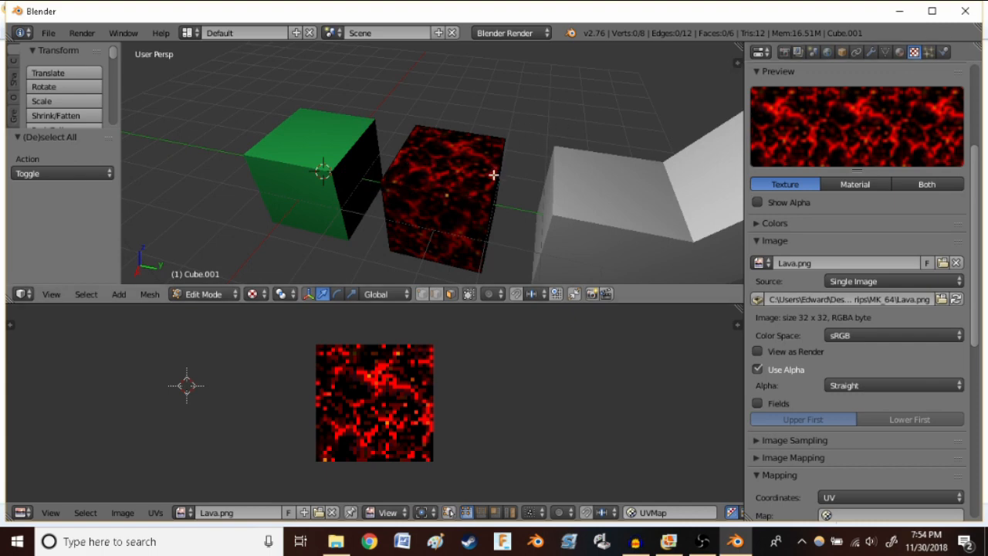
{"action": "mouse_move", "coordinate": [494, 172]}
{"action": "middle_mouse_down"}
{"action": "mouse_move", "coordinate": [487, 192]}
{"action": "mouse_move", "coordinate": [458, 194]}
{"action": "mouse_move", "coordinate": [441, 163]}
{"action": "mouse_move", "coordinate": [488, 163]}
{"action": "mouse_move", "coordinate": [490, 176]}
{"action": "mouse_move", "coordinate": [491, 142]}
{"action": "mouse_move", "coordinate": [486, 159]}
{"action": "middle_mouse_up"}
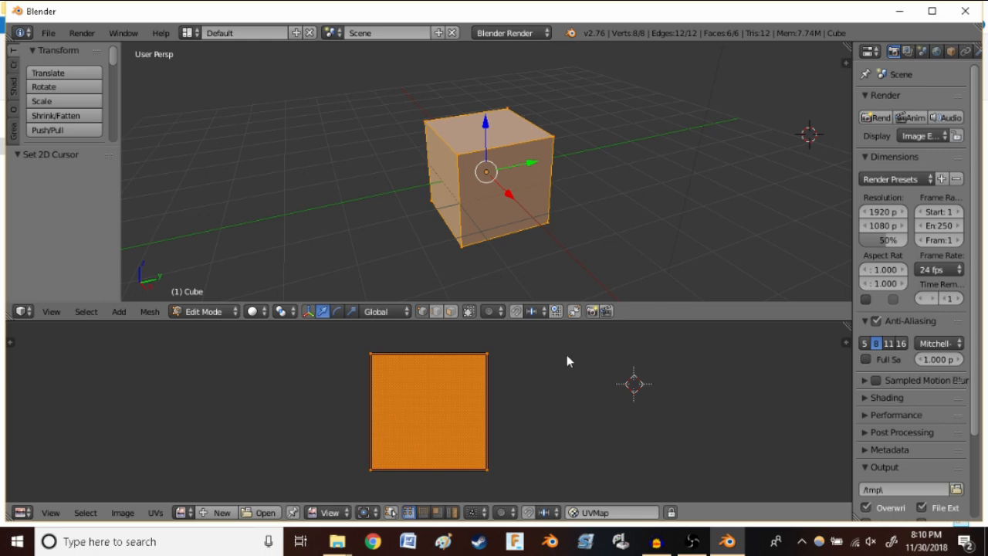
Rescale the selected UV layout of the single default cube freehand in the UV/Image Editor
{"action": "key", "text": "s"}
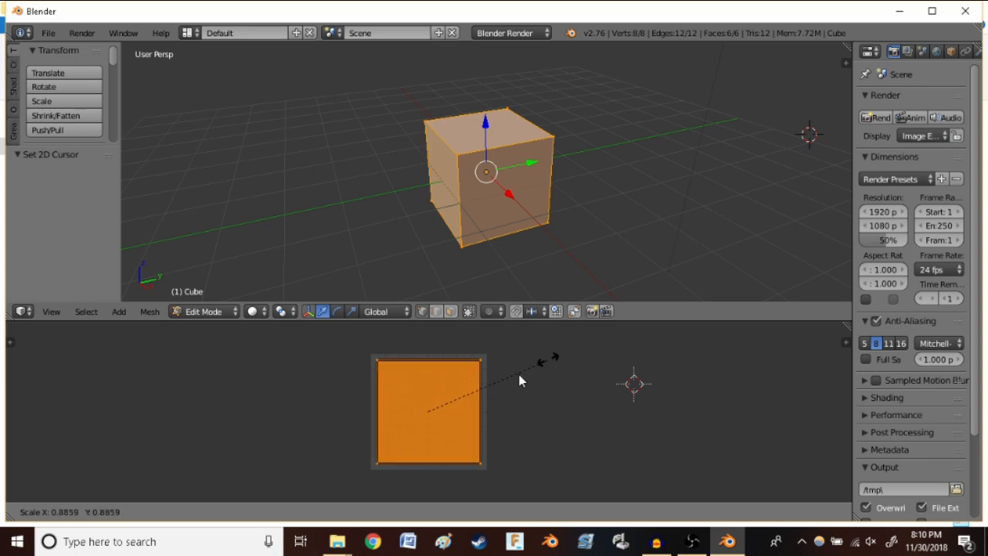
{"action": "left_click", "coordinate": [541, 485]}
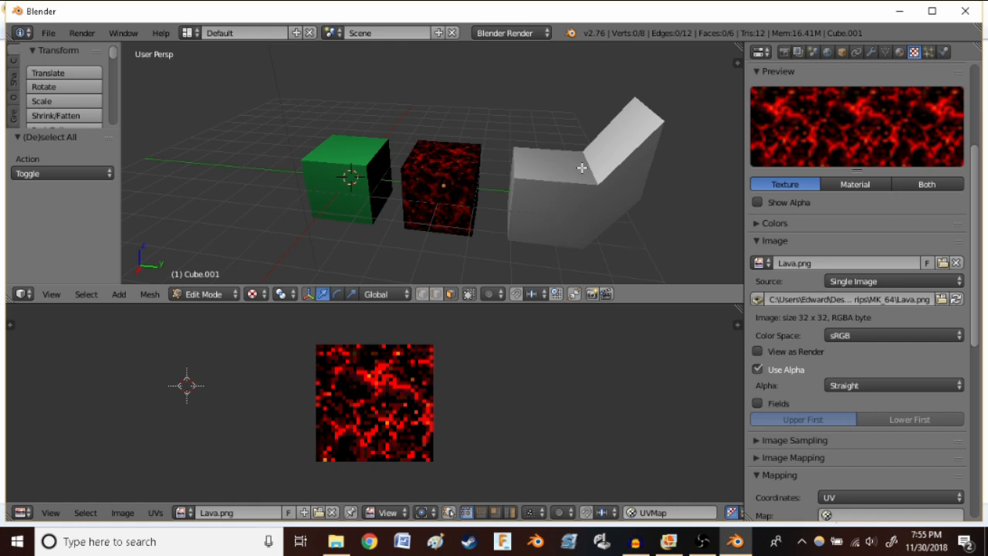
{"action": "left_click", "coordinate": [536, 139]}
{"action": "left_click", "coordinate": [482, 105]}
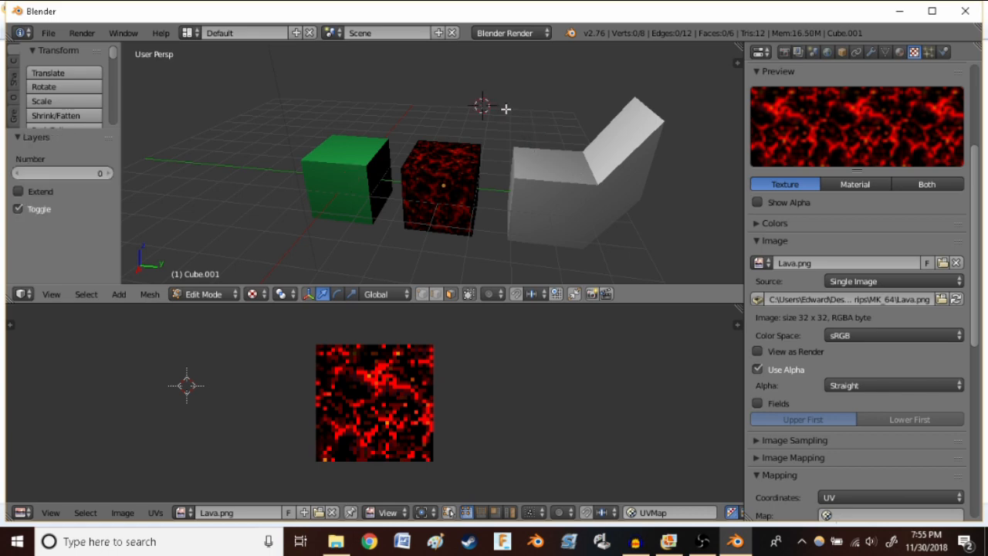
{"action": "middle_click_drag", "start_coordinate": [505, 109], "coordinate": [548, 131]}
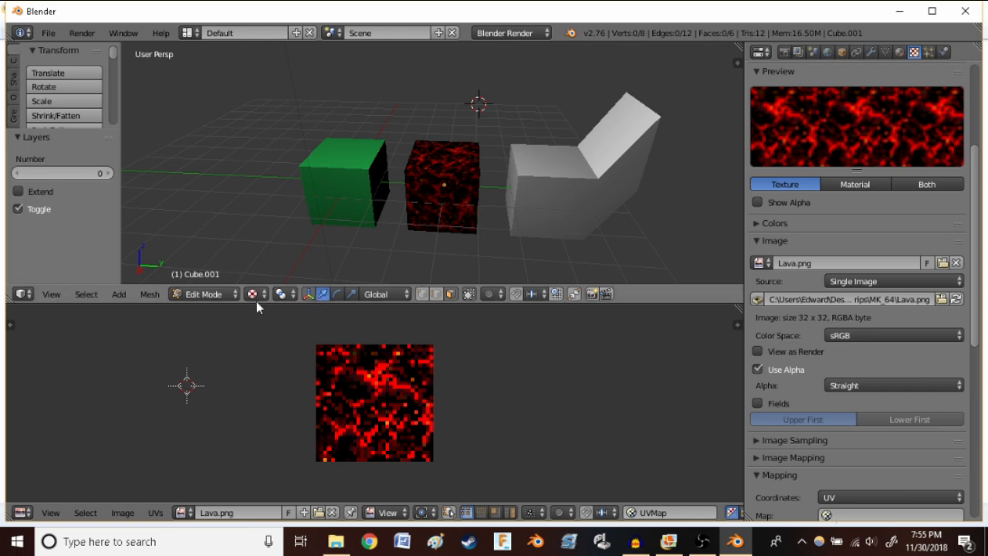
Leave Edit Mode on the lava cube and enter Edit Mode on the bent grey shape
{"action": "left_click", "coordinate": [229, 294]}
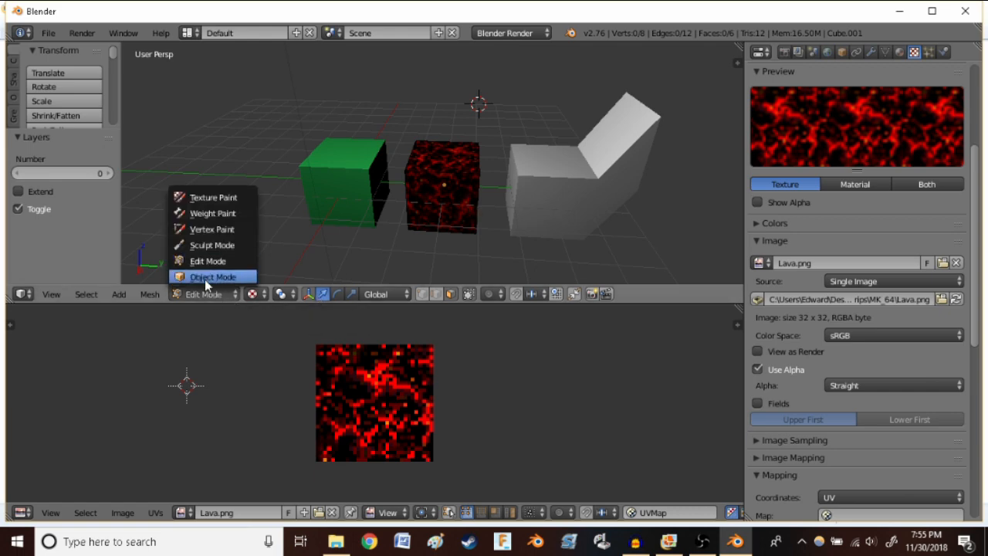
{"action": "left_click", "coordinate": [207, 277]}
{"action": "right_click", "coordinate": [561, 182]}
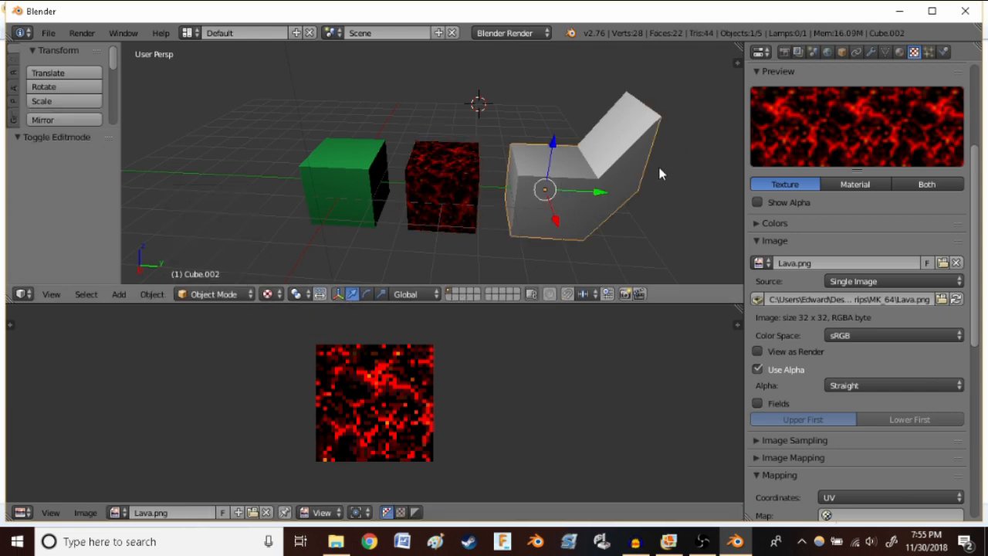
{"action": "left_click", "coordinate": [210, 294]}
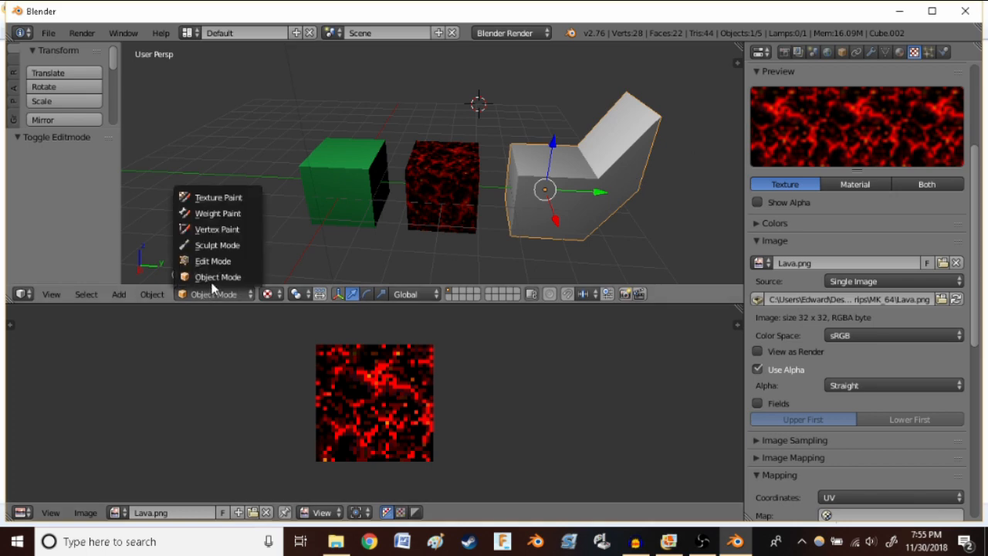
{"action": "left_click", "coordinate": [217, 262]}
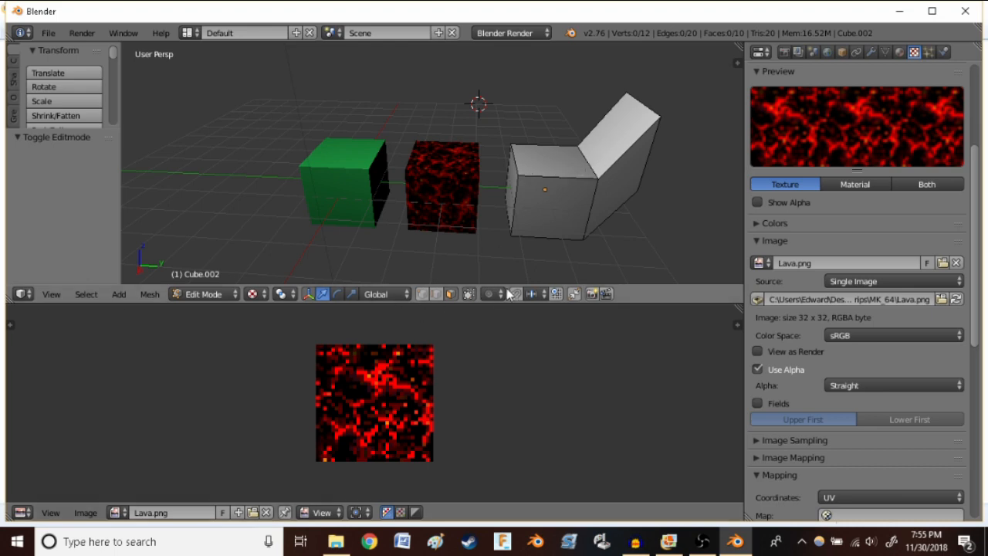
Select the front face of the bent grey shape and move it down about 0.069 along the Z axis
{"action": "right_click", "coordinate": [557, 203]}
{"action": "left_click", "coordinate": [550, 183]}
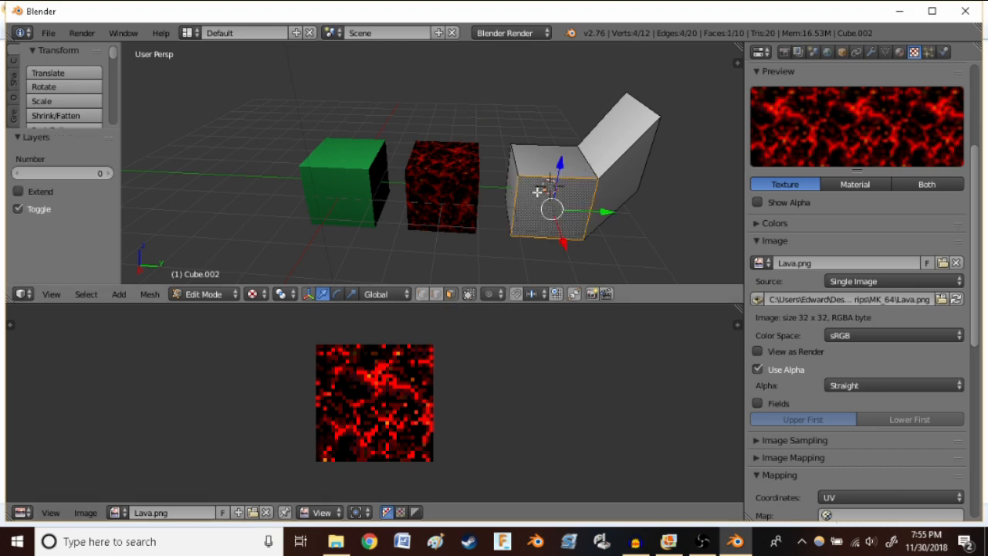
{"action": "left_click", "coordinate": [471, 108]}
{"action": "left_click_drag", "start_coordinate": [560, 163], "coordinate": [557, 198]}
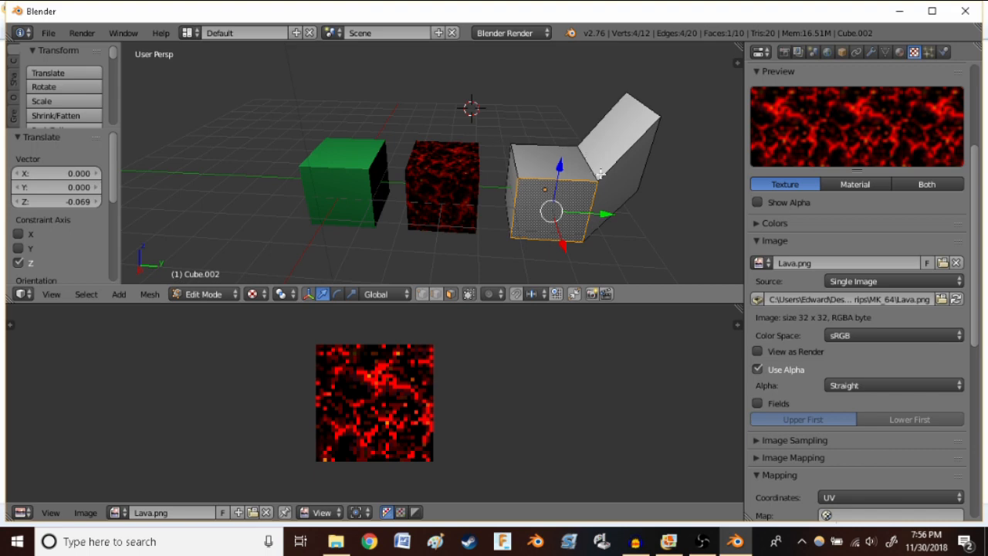
Select all linked faces of the bent shape and unwrap them using Smart UV Project with its default settings
{"action": "key", "text": "l"}
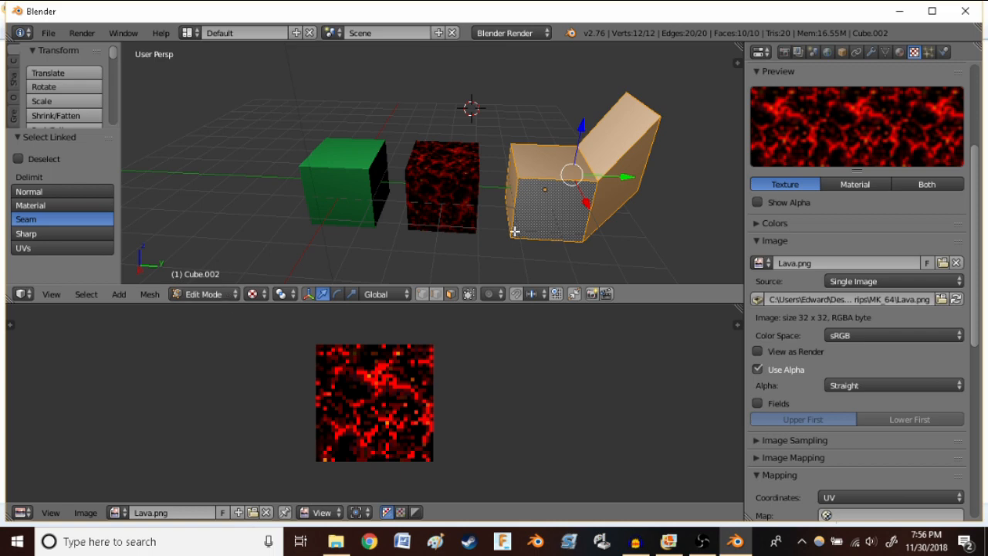
{"action": "key", "text": "u"}
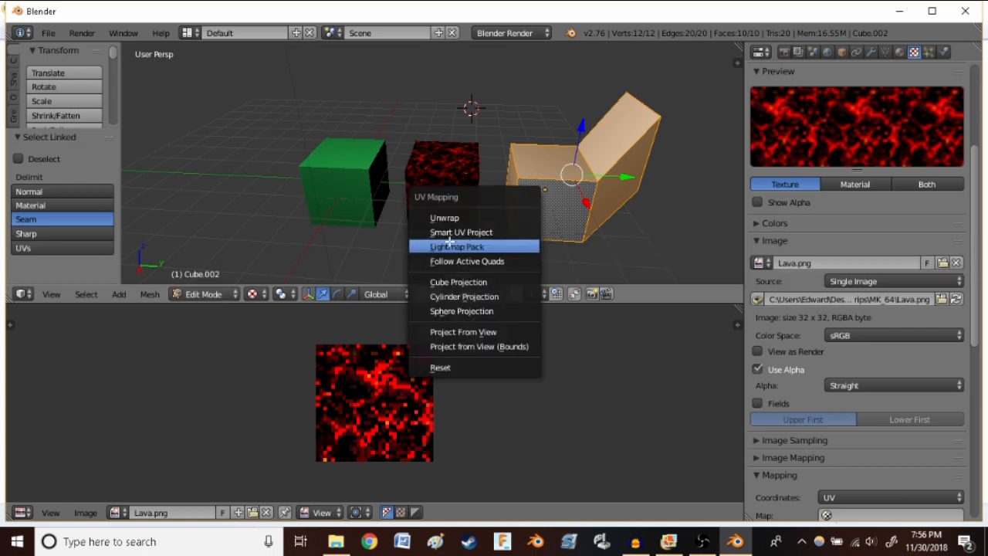
{"action": "left_click", "coordinate": [490, 233]}
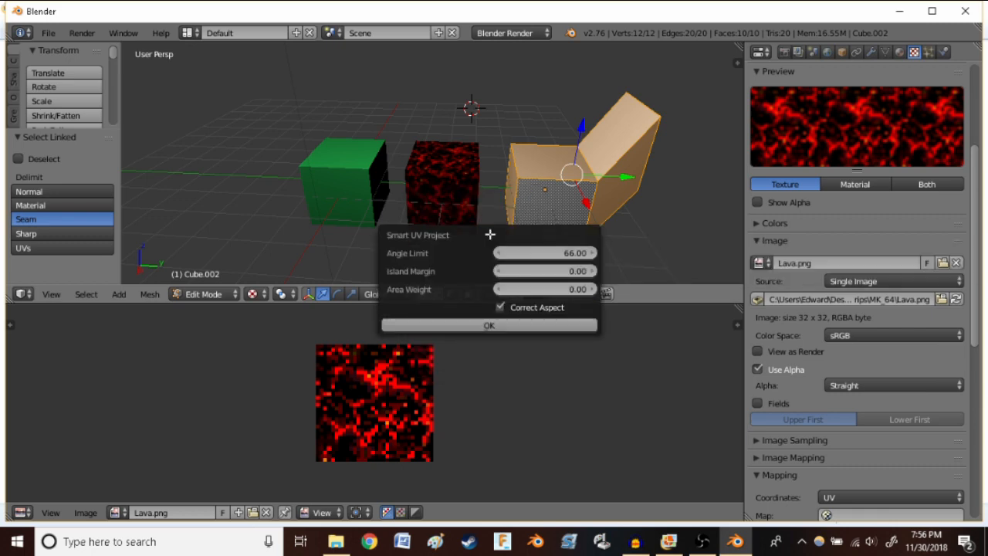
{"action": "left_click", "coordinate": [491, 333]}
{"action": "key", "text": "Home"}
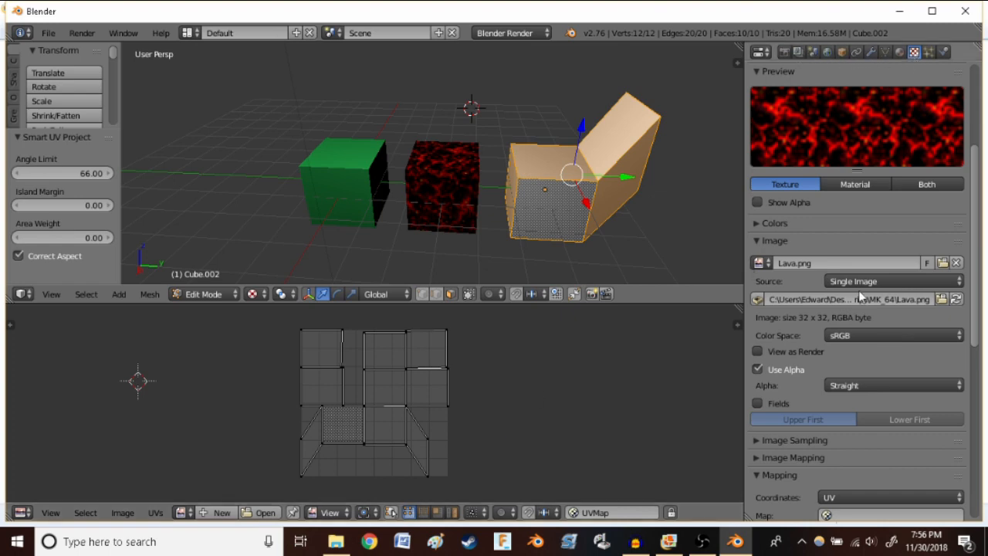
Add a new texture in the empty slot below the lava one, keeping its type as Image or Movie
{"action": "scroll", "coordinate": [858, 290], "scroll_direction": "up", "scroll_amount": 5}
{"action": "left_click", "coordinate": [792, 163]}
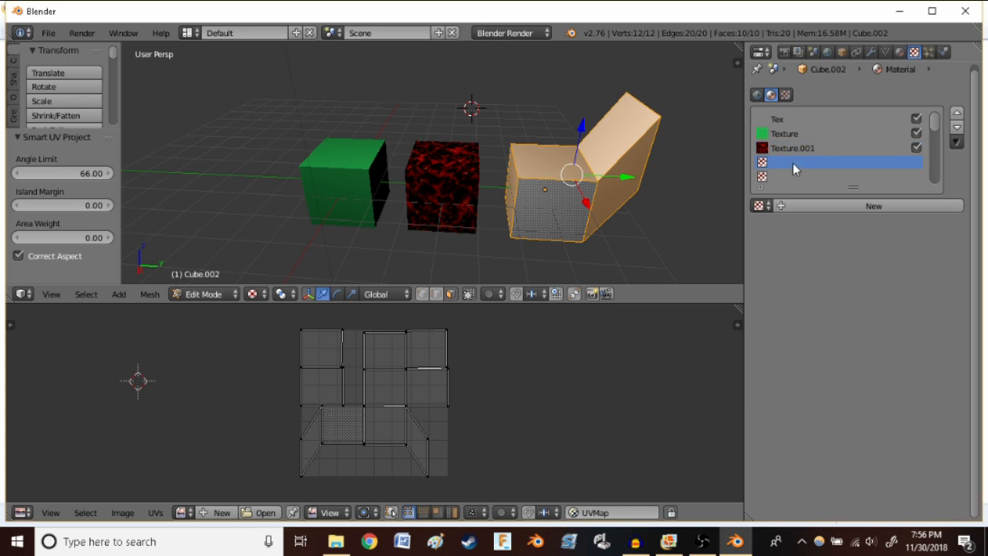
{"action": "left_click", "coordinate": [829, 203]}
{"action": "left_click", "coordinate": [840, 224]}
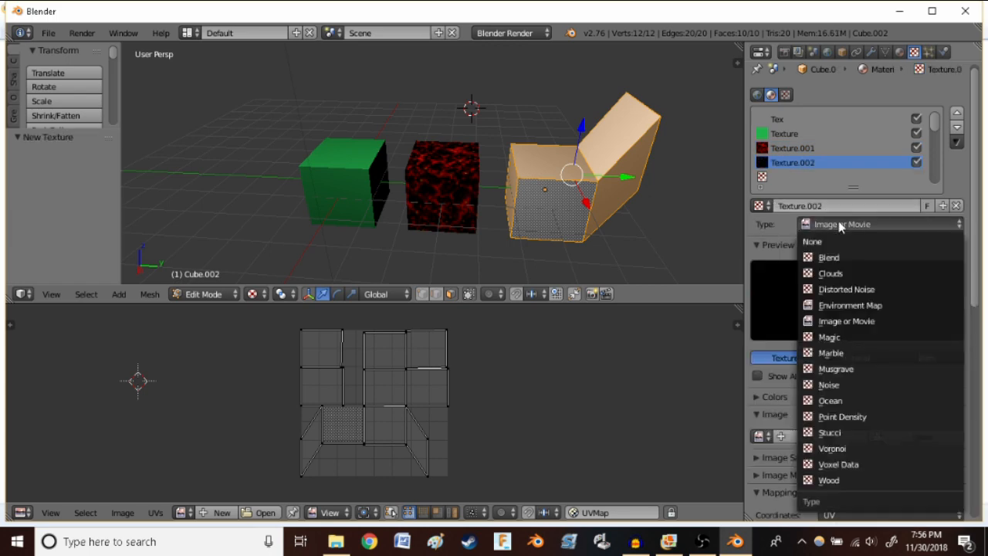
{"action": "left_click", "coordinate": [840, 224]}
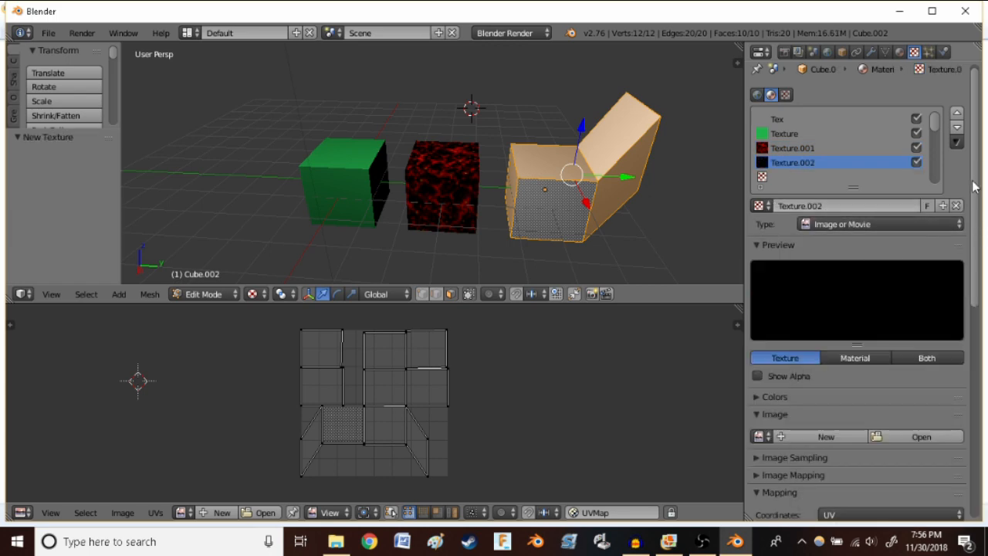
{"action": "left_click_drag", "start_coordinate": [973, 185], "coordinate": [965, 206]}
{"action": "scroll", "coordinate": [967, 216], "scroll_direction": "down", "scroll_amount": 2}
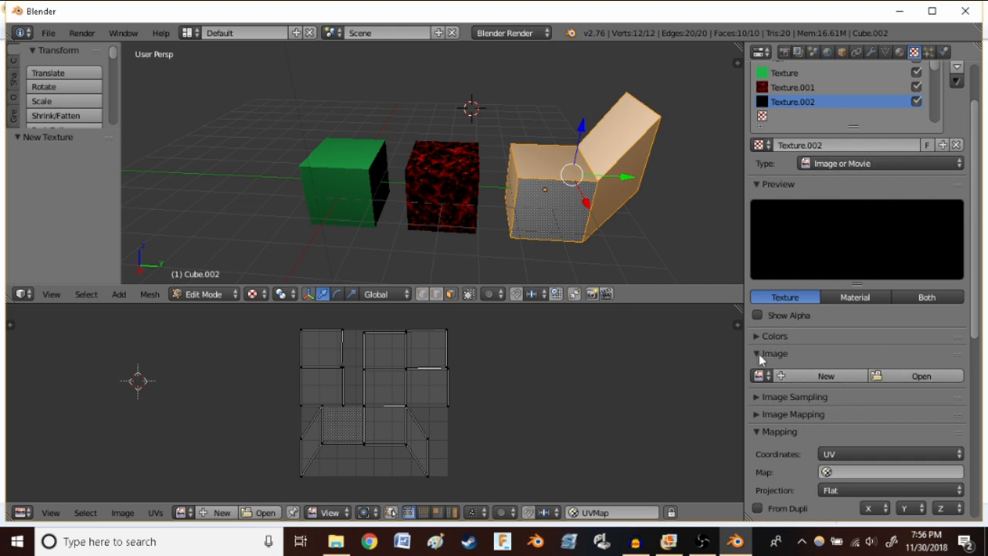
Load Brick.png from Desktop\64 junk\Tut4Stuff\Mario Kart 64 rips\MK_64 as the new texture's image
{"action": "left_click", "coordinate": [900, 377]}
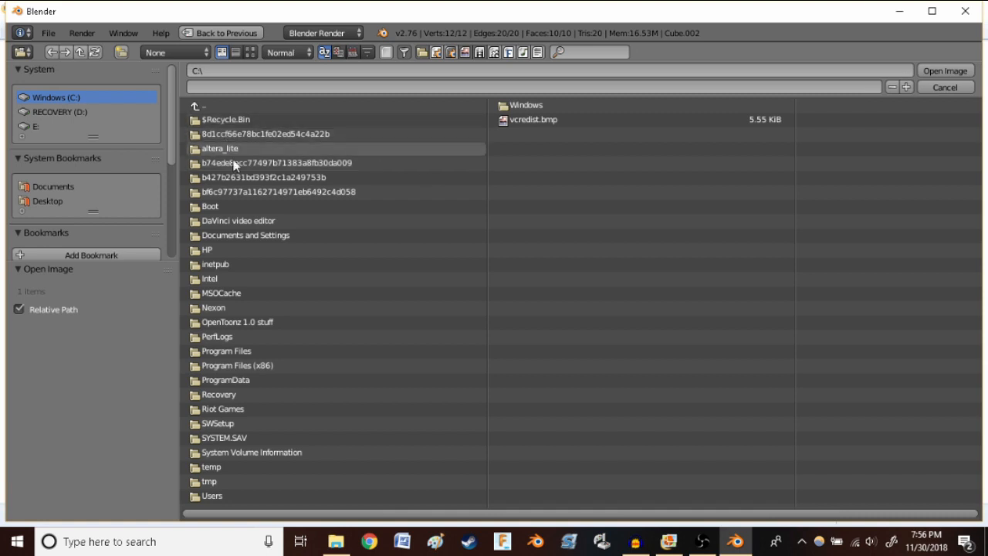
{"action": "left_click", "coordinate": [56, 201]}
{"action": "left_click", "coordinate": [219, 120]}
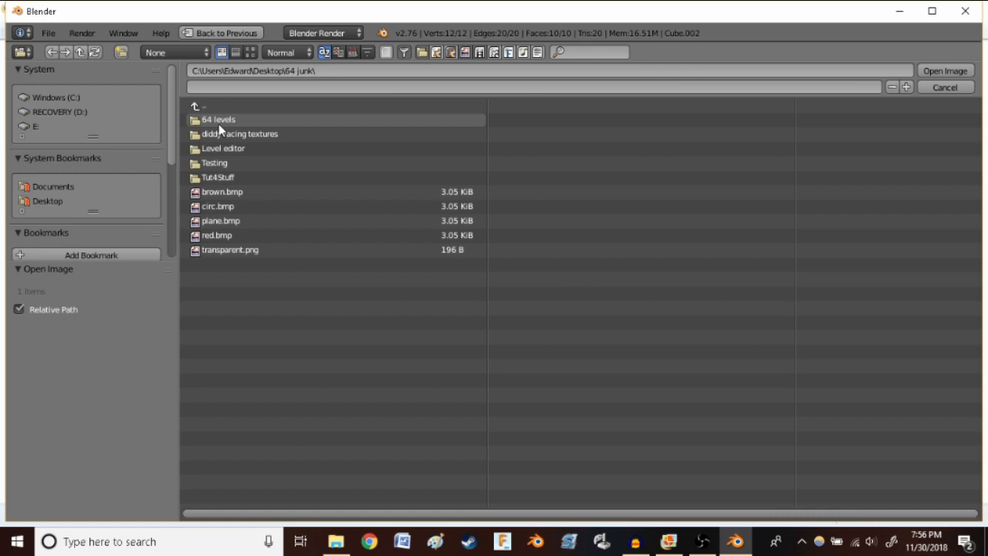
{"action": "left_click", "coordinate": [245, 177]}
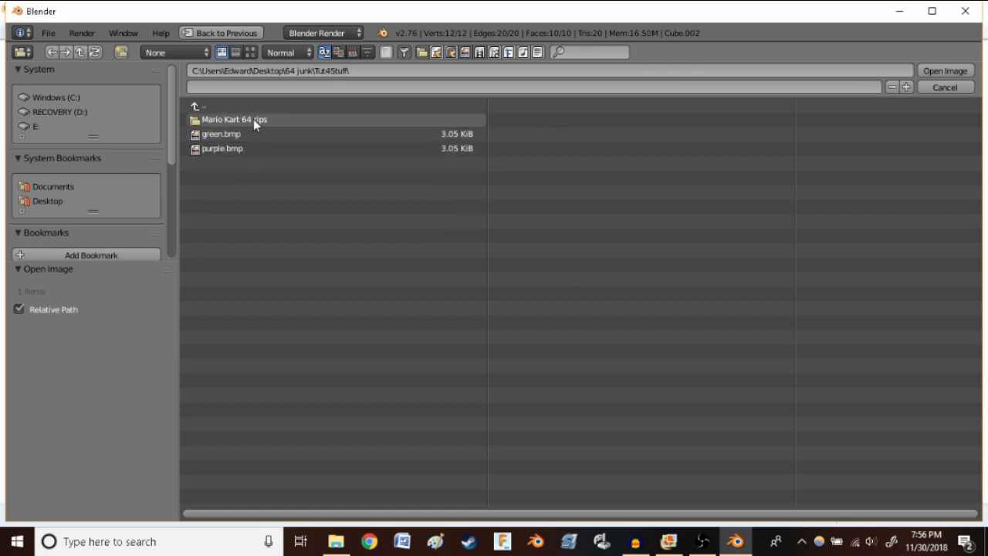
{"action": "left_click", "coordinate": [254, 119]}
{"action": "left_click", "coordinate": [254, 119]}
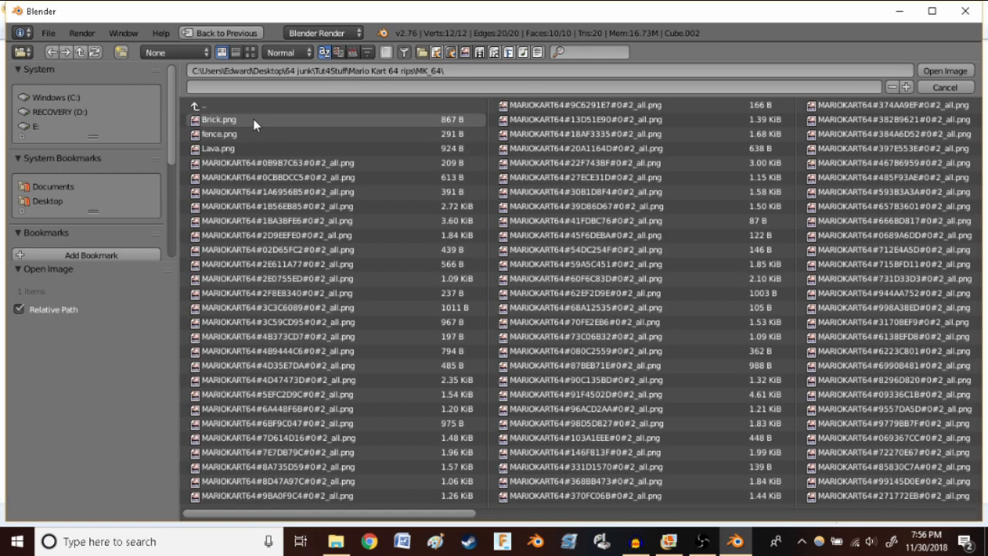
{"action": "left_click", "coordinate": [253, 119]}
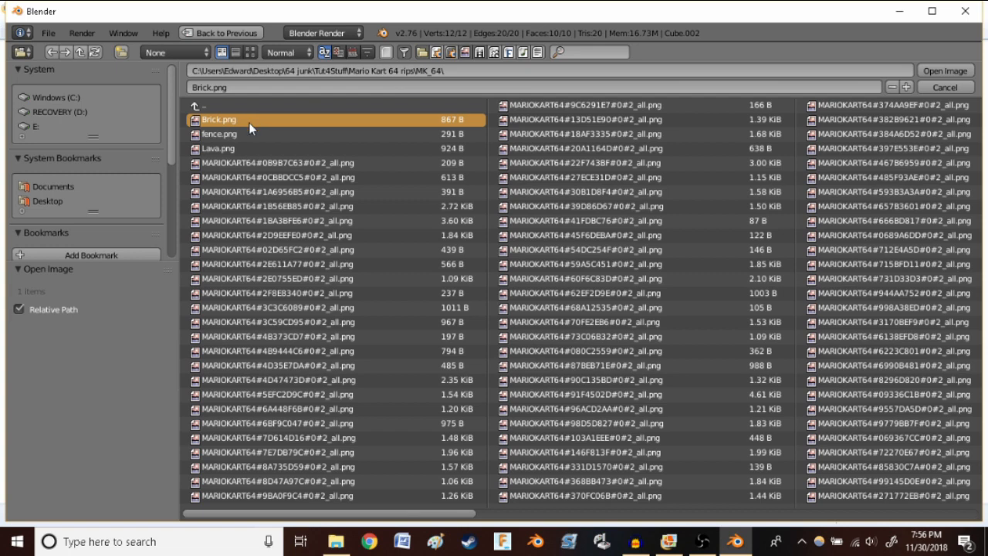
{"action": "left_click", "coordinate": [926, 67]}
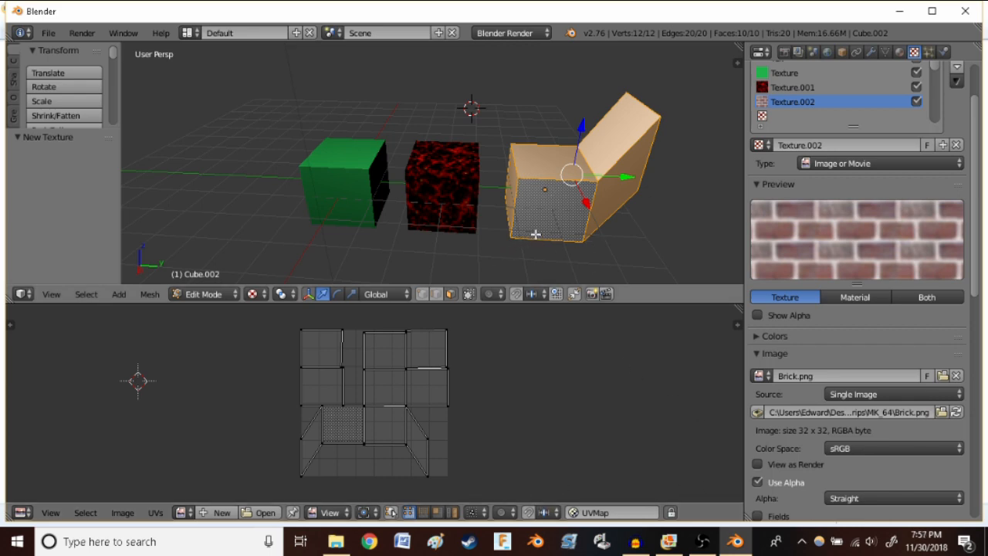
Select only the front face of the bent shape
{"action": "middle_click_drag", "start_coordinate": [548, 254], "coordinate": [569, 280]}
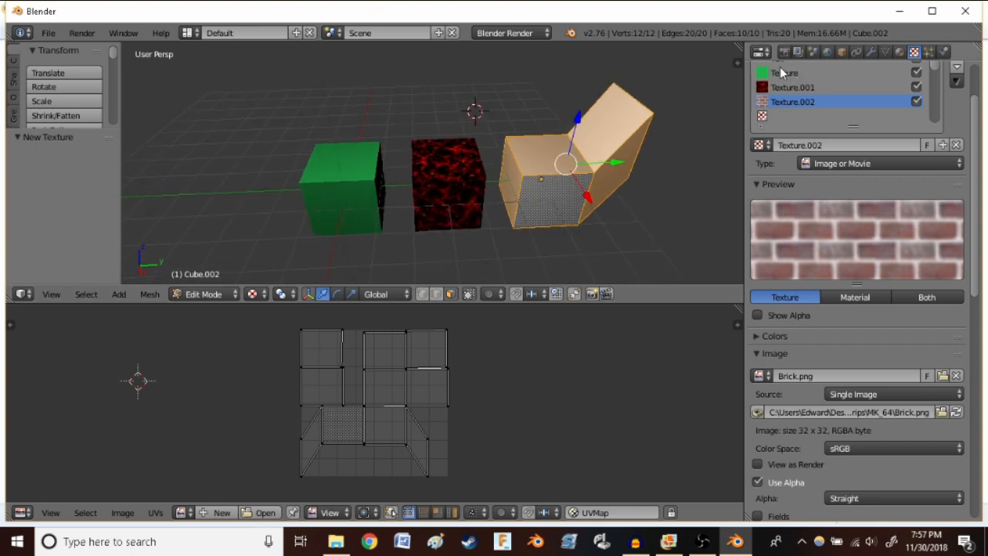
{"action": "left_click", "coordinate": [607, 250]}
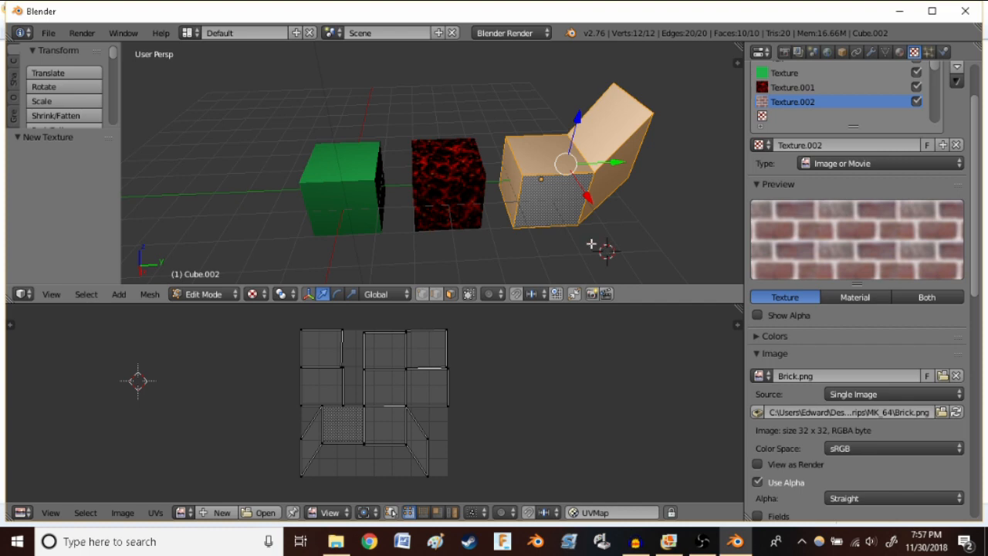
{"action": "right_click", "coordinate": [544, 199]}
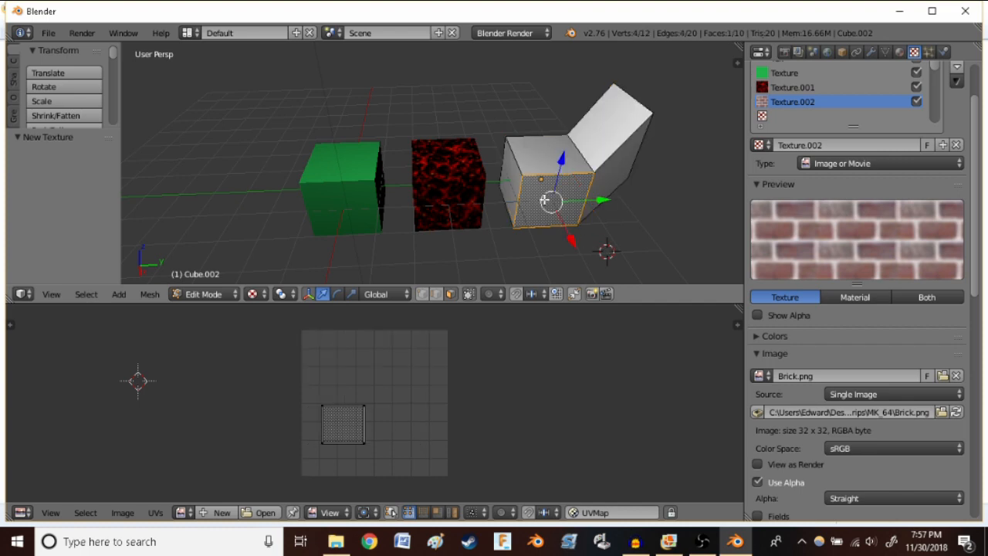
{"action": "middle_click_drag", "start_coordinate": [556, 158], "coordinate": [574, 161]}
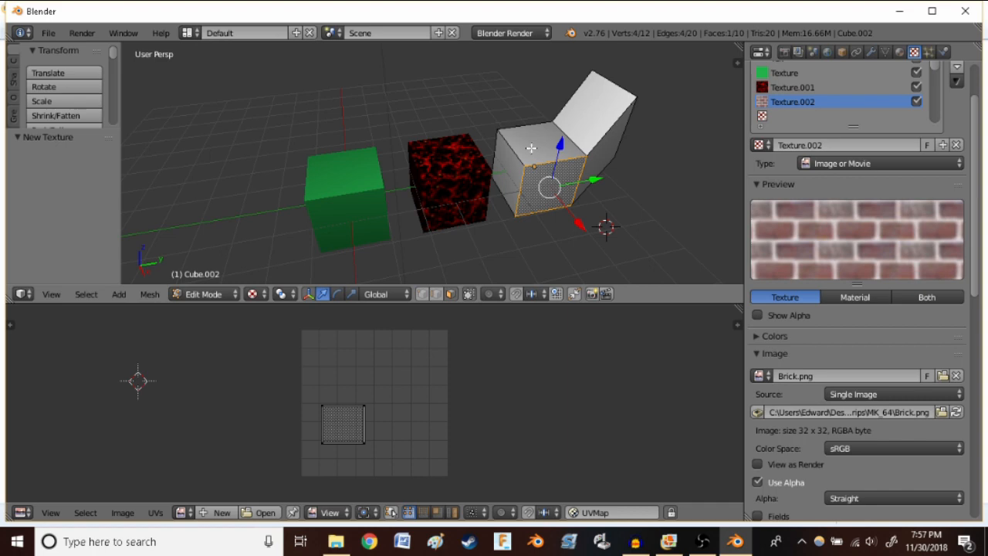
Extend the selection to the top, two sides and bottom of the bent shape's cube section, in addition to the front face
{"action": "right_click", "coordinate": [531, 148], "text": "shift"}
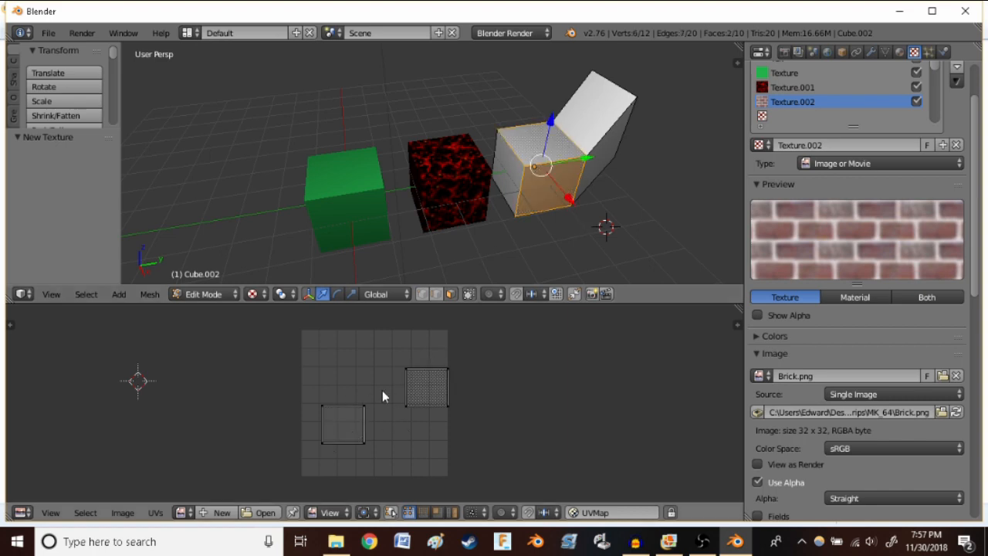
{"action": "right_click", "coordinate": [513, 174], "text": "shift"}
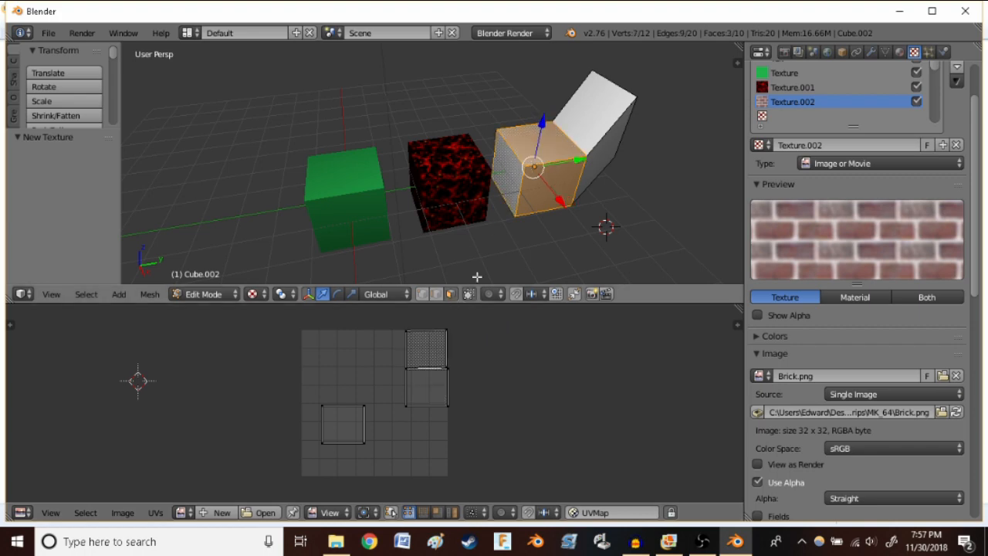
{"action": "middle_click_drag", "start_coordinate": [492, 162], "coordinate": [307, 191]}
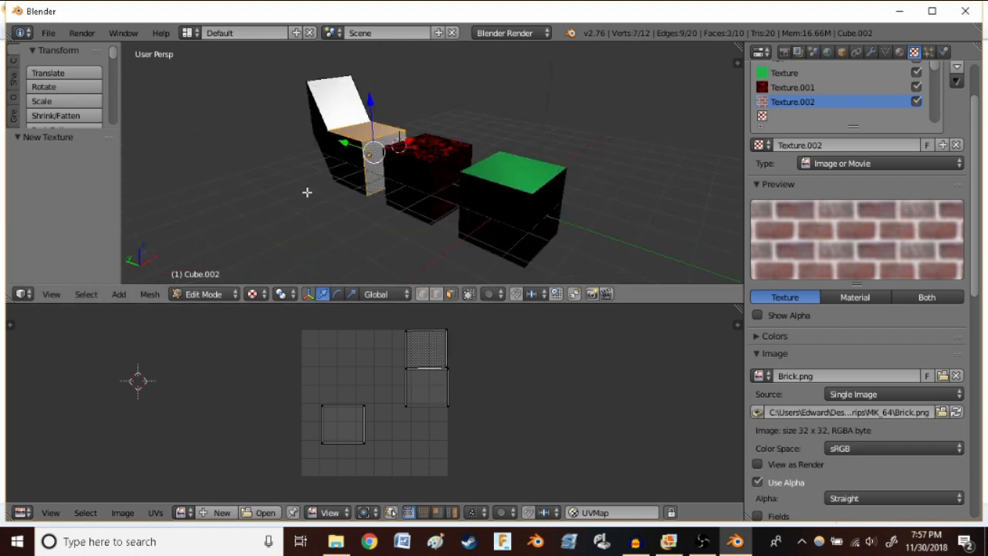
{"action": "right_click", "coordinate": [347, 177], "text": "shift"}
{"action": "middle_click_drag", "start_coordinate": [588, 169], "coordinate": [404, 117]}
{"action": "right_click", "coordinate": [549, 229], "text": "shift"}
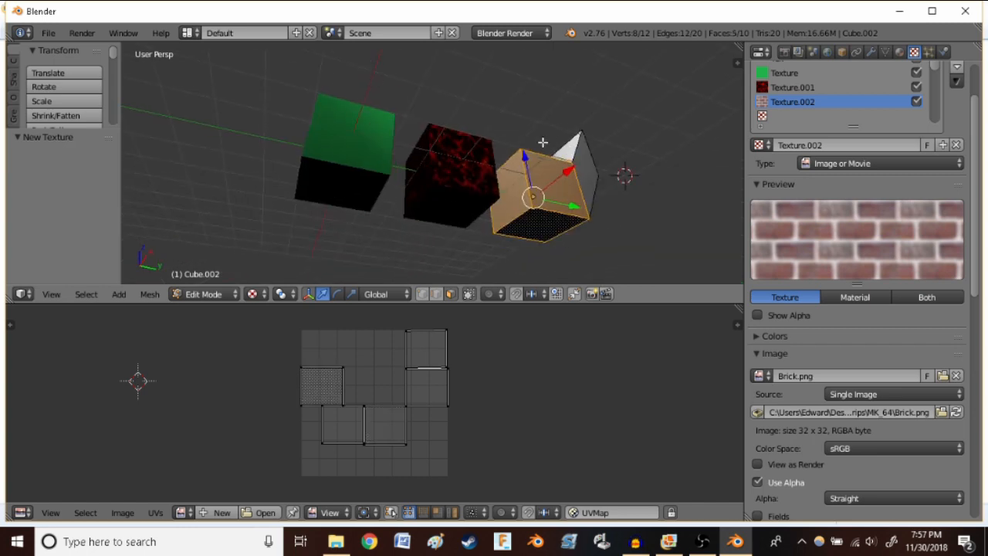
Assign the green.bmp image to the selected faces of the bent shape's cube section
{"action": "middle_click_drag", "start_coordinate": [557, 127], "coordinate": [468, 216]}
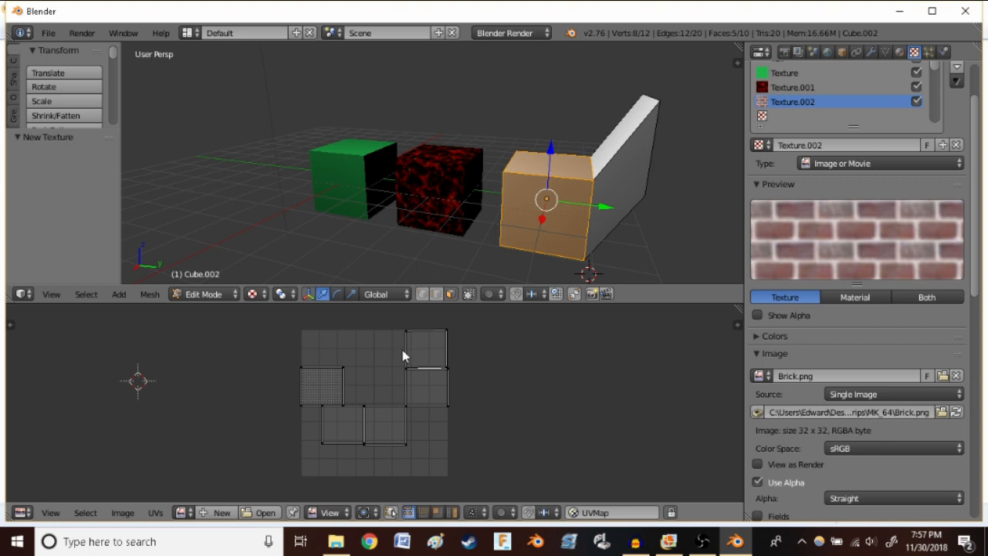
{"action": "left_click", "coordinate": [181, 512]}
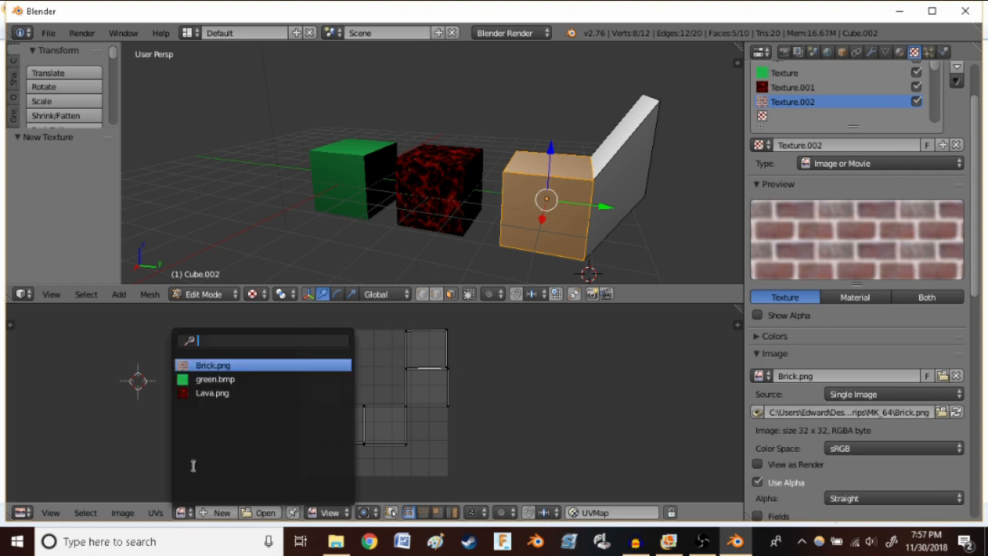
{"action": "left_click", "coordinate": [214, 379]}
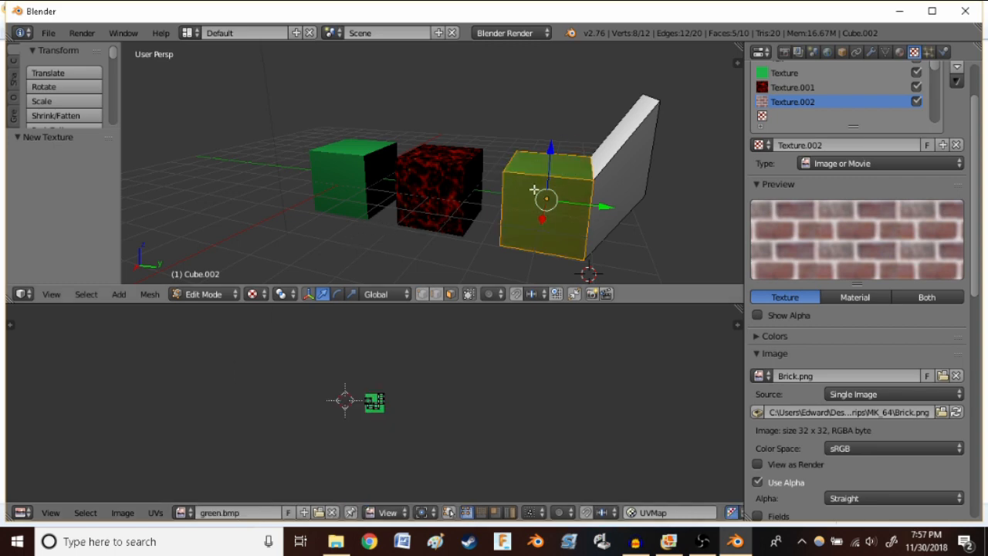
Select only the five faces of the bent shape's slanted section, including its back and underside
{"action": "middle_click_drag", "start_coordinate": [558, 181], "coordinate": [508, 186]}
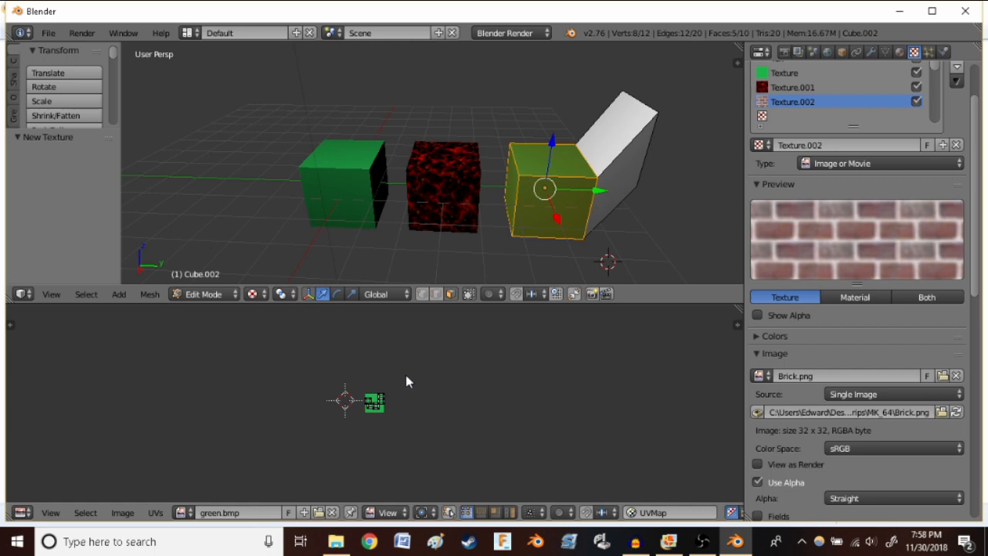
{"action": "right_click", "coordinate": [601, 131]}
{"action": "middle_click_drag", "start_coordinate": [678, 202], "coordinate": [595, 190]}
{"action": "right_click", "coordinate": [617, 210]}
{"action": "right_click", "coordinate": [569, 155], "text": "shift"}
{"action": "right_click", "coordinate": [561, 213], "text": "shift"}
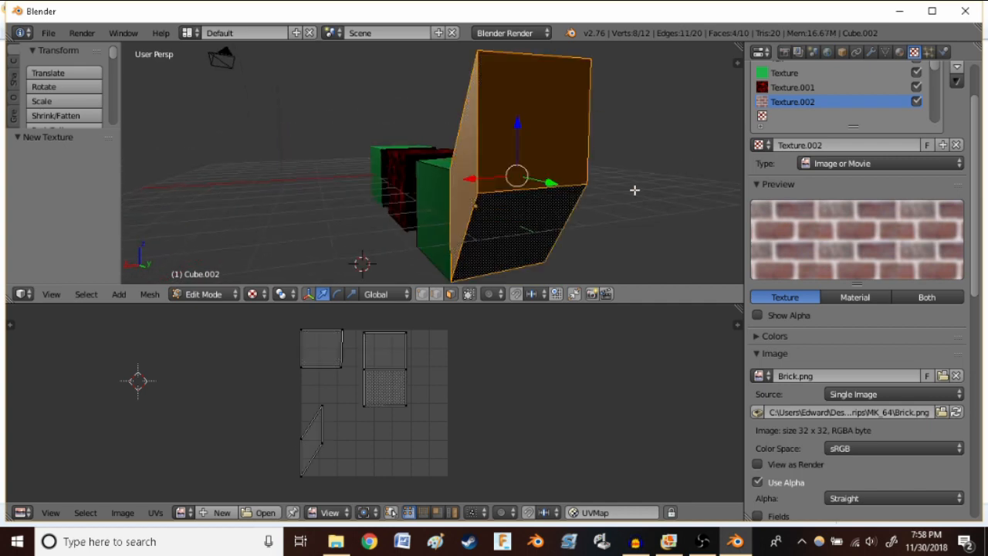
{"action": "middle_click_drag", "start_coordinate": [684, 182], "coordinate": [569, 185]}
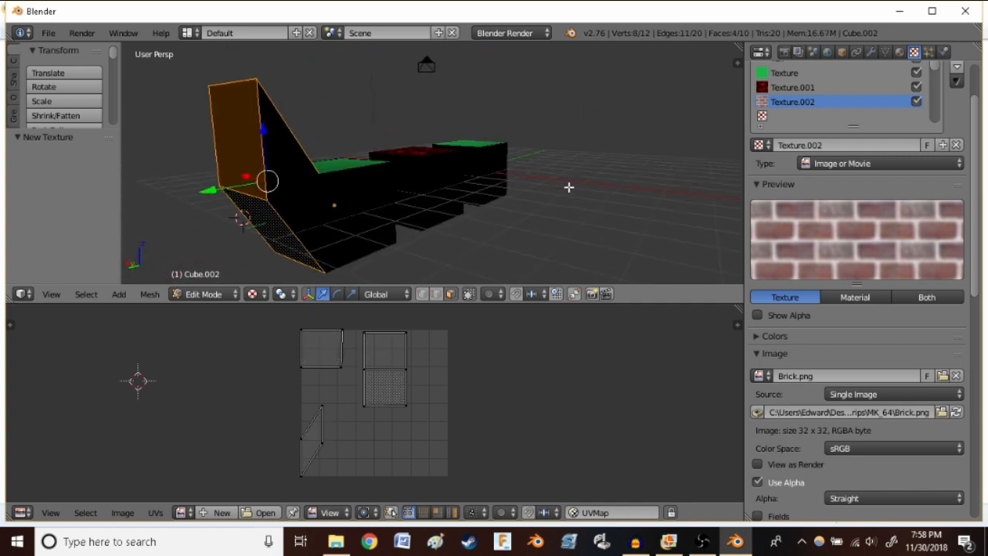
{"action": "right_click", "coordinate": [310, 181], "text": "shift"}
{"action": "middle_click_drag", "start_coordinate": [411, 153], "coordinate": [596, 193]}
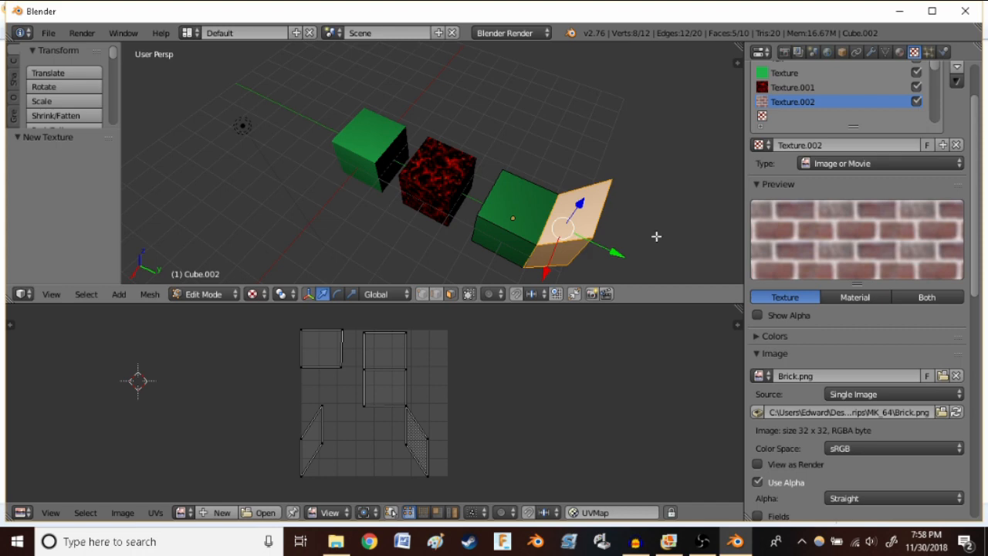
Assign the Brick.png image to the selected faces of the slanted section
{"action": "middle_click_drag", "start_coordinate": [656, 236], "coordinate": [684, 190]}
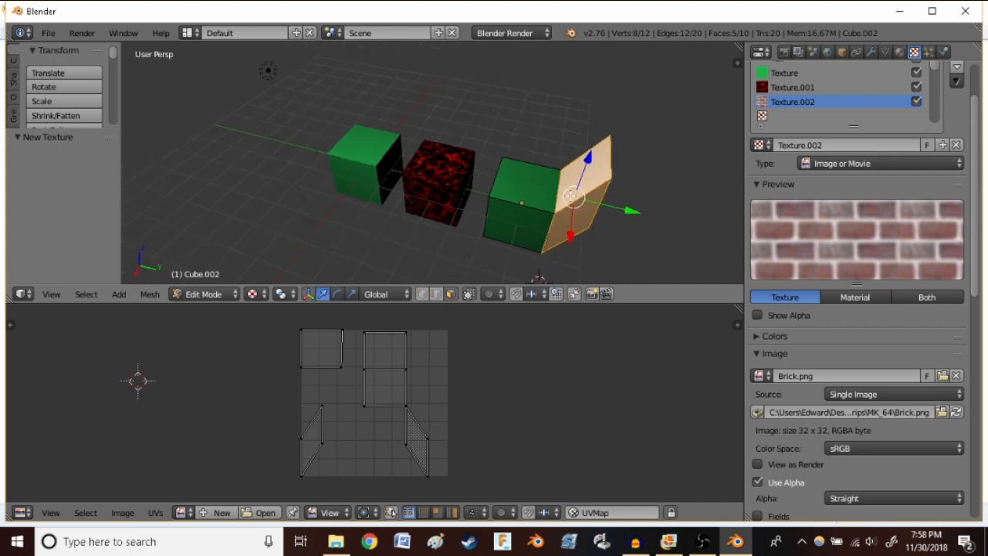
{"action": "middle_click_drag", "start_coordinate": [582, 116], "coordinate": [602, 202]}
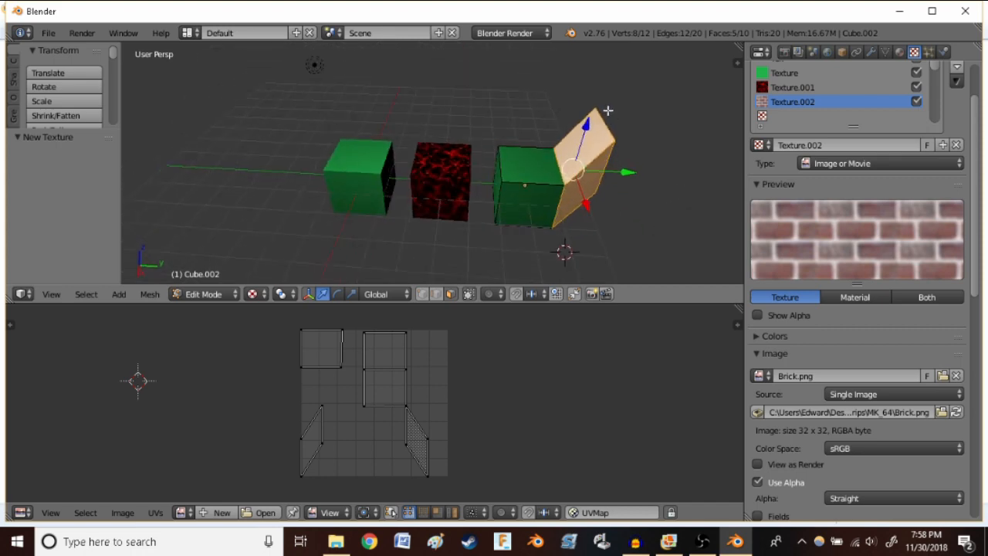
{"action": "left_click", "coordinate": [184, 512]}
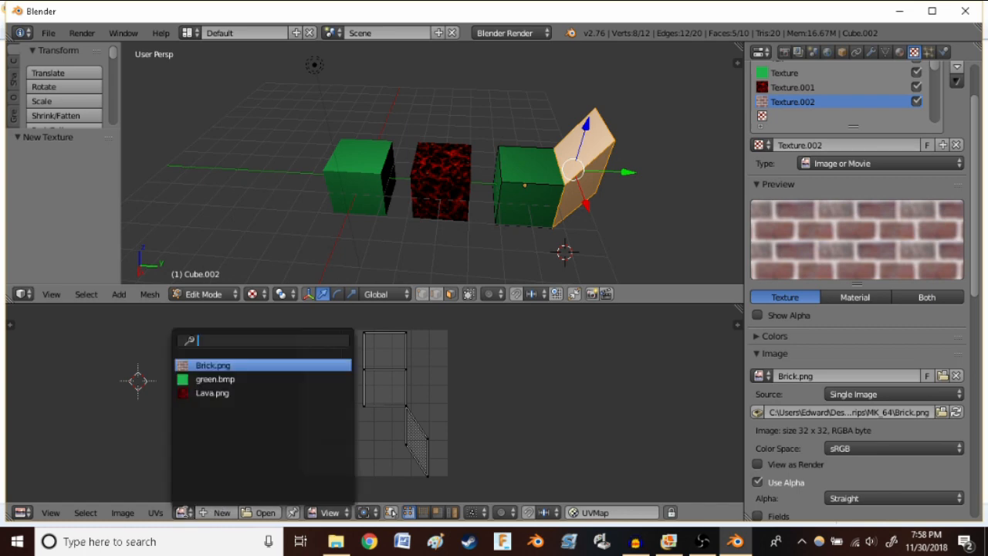
{"action": "left_click", "coordinate": [218, 365]}
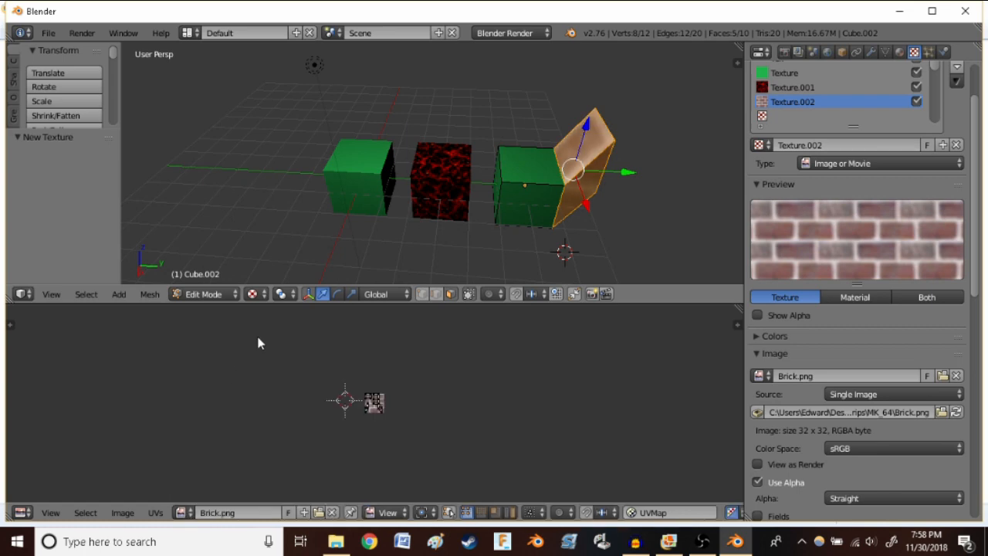
Select all UVs of the slanted section, scale them up well beyond the brick image so the pattern repeats, and clear the mesh selection
{"action": "scroll", "coordinate": [413, 420], "scroll_direction": "up", "scroll_amount": 5}
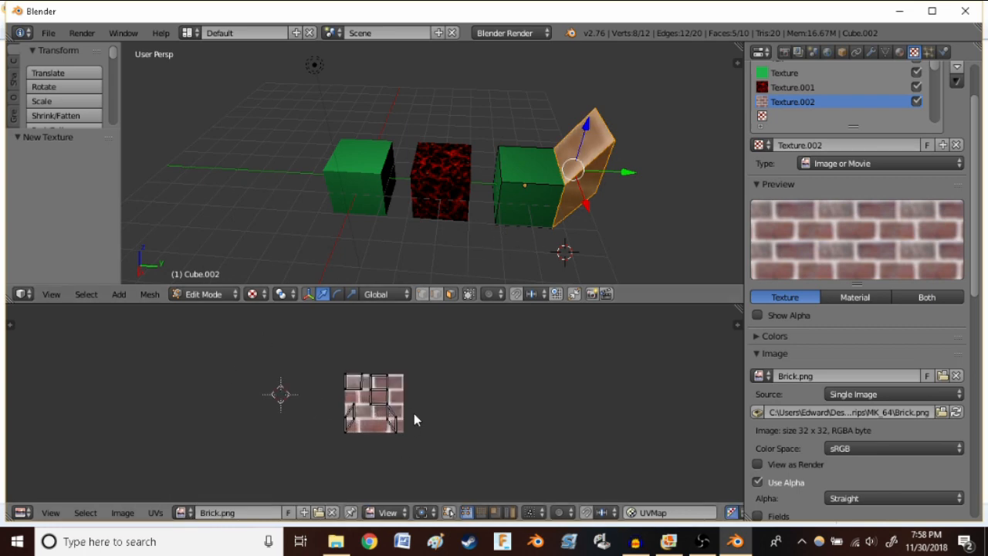
{"action": "scroll", "coordinate": [415, 416], "scroll_direction": "up", "scroll_amount": 1}
{"action": "key", "text": "b"}
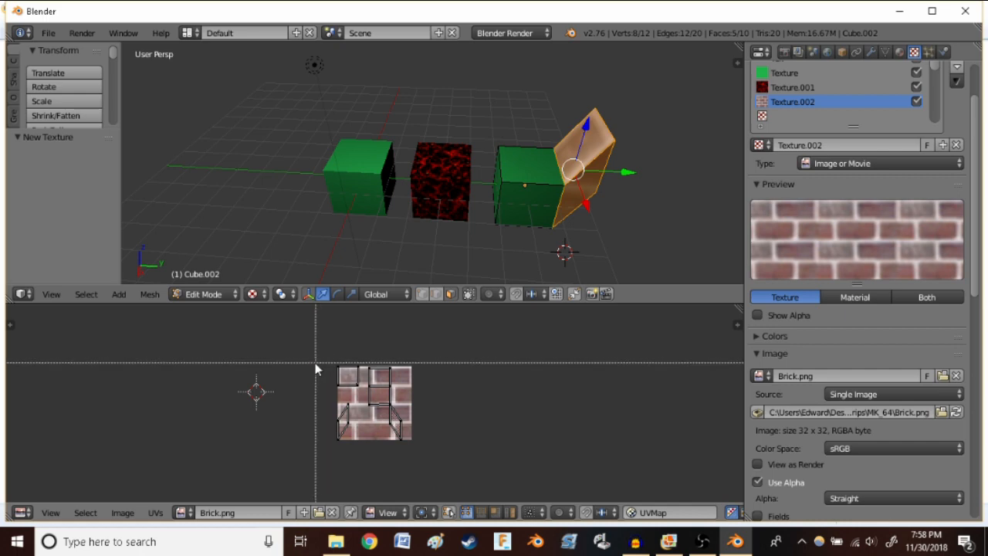
{"action": "left_click_drag", "start_coordinate": [322, 354], "coordinate": [436, 460]}
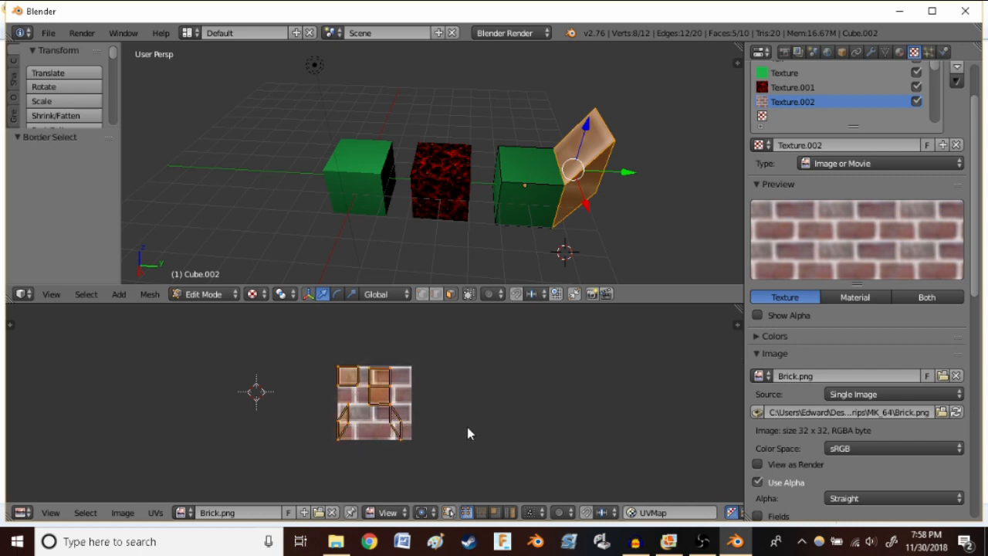
{"action": "key", "text": "s"}
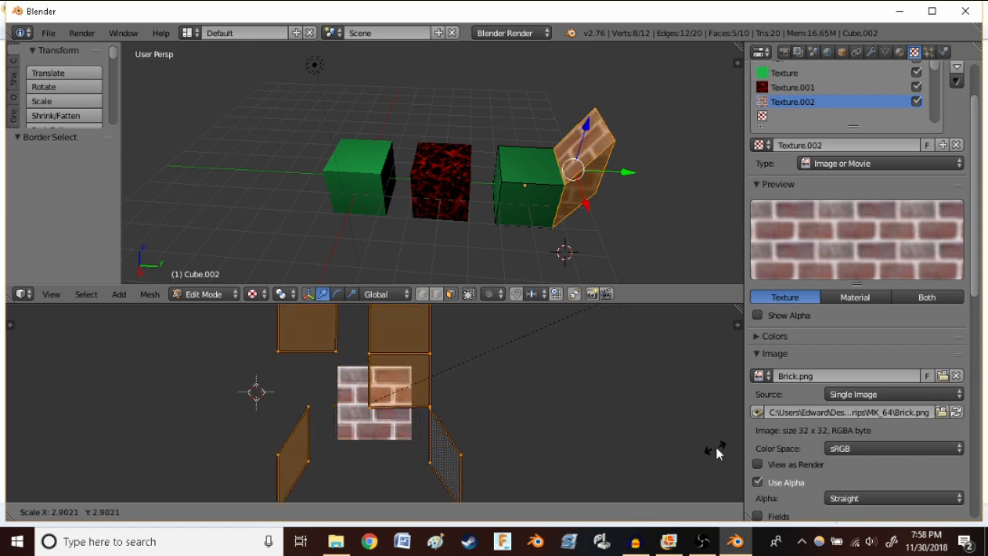
{"action": "left_click", "coordinate": [61, 420]}
{"action": "key", "text": "a"}
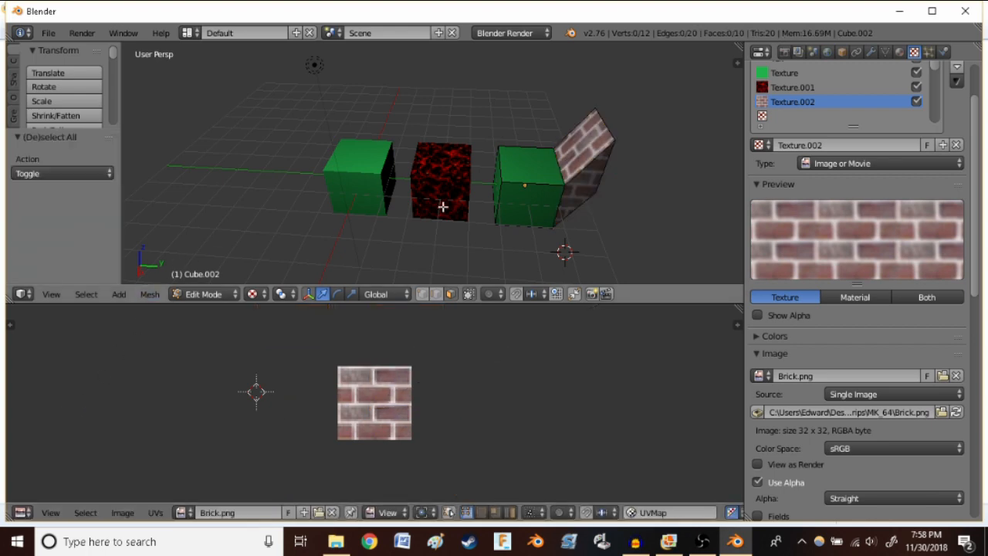
Return the bent shape from Edit Mode to Object Mode
{"action": "scroll", "coordinate": [633, 193], "scroll_direction": "up", "scroll_amount": 3}
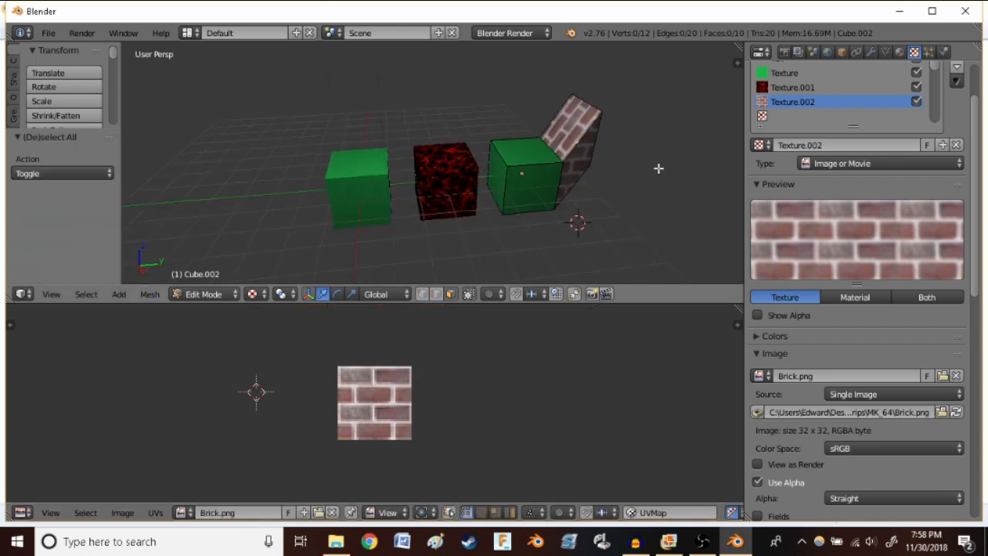
{"action": "scroll", "coordinate": [642, 132], "scroll_direction": "down", "scroll_amount": 1}
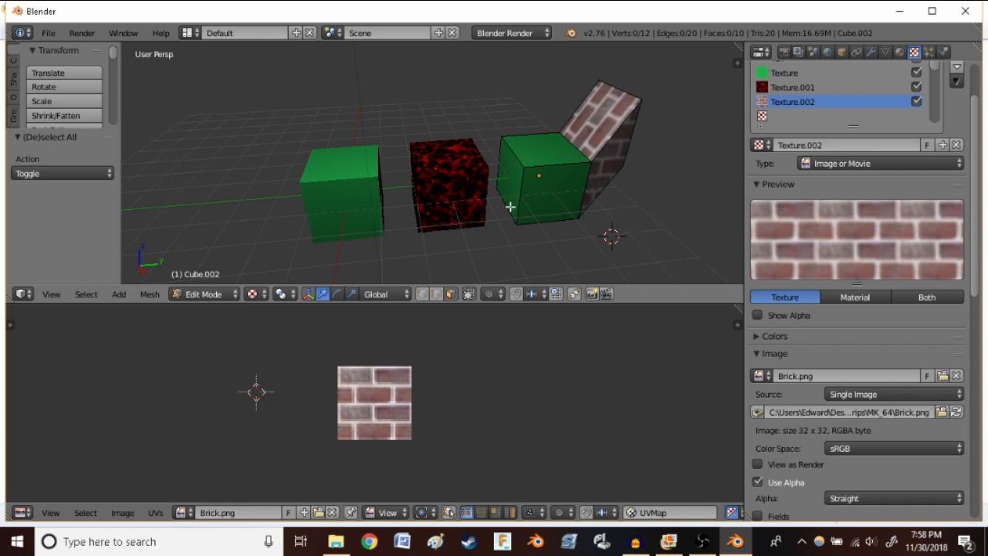
{"action": "key", "text": "Tab"}
{"action": "middle_click_drag", "start_coordinate": [501, 188], "coordinate": [652, 174]}
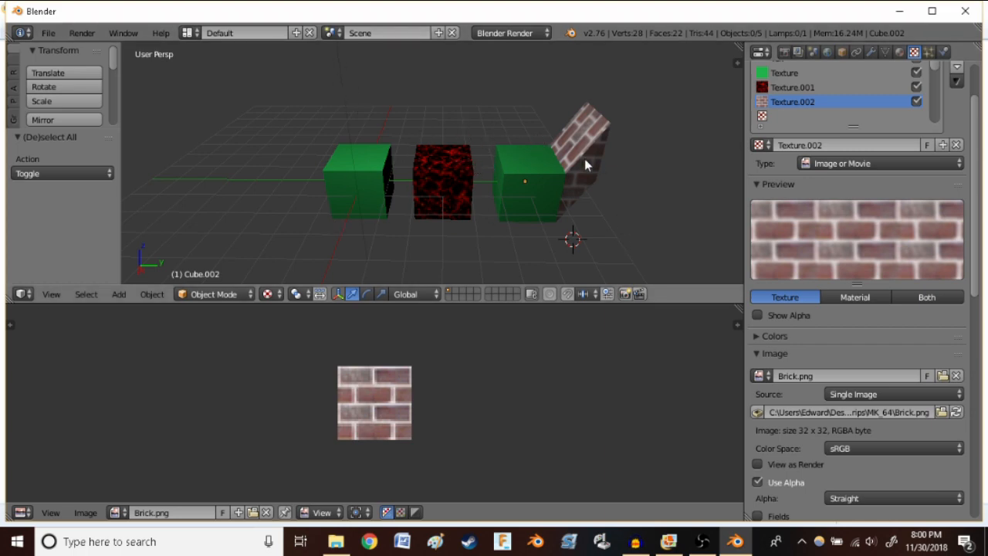
{"action": "left_click", "coordinate": [48, 33]}
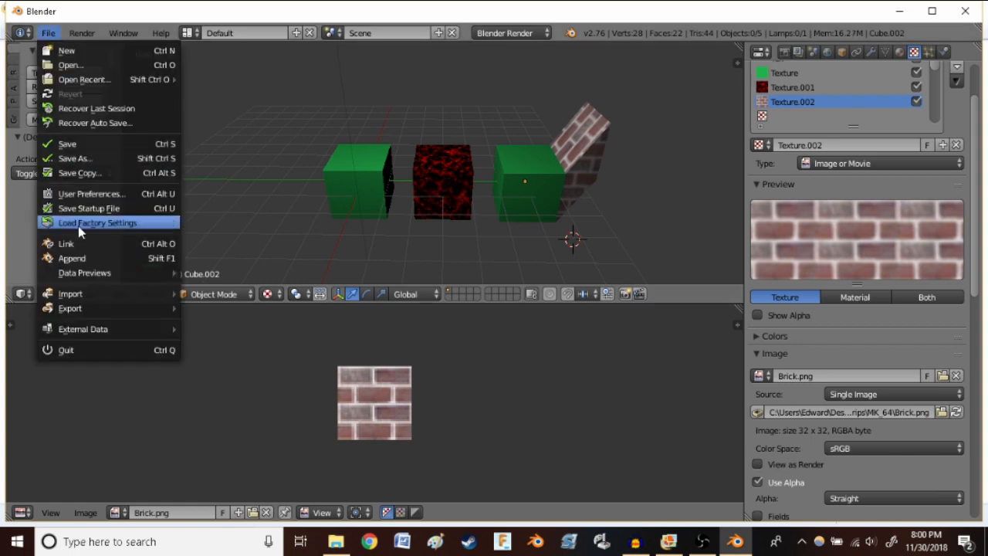
{"action": "mouse_move", "coordinate": [77, 308]}
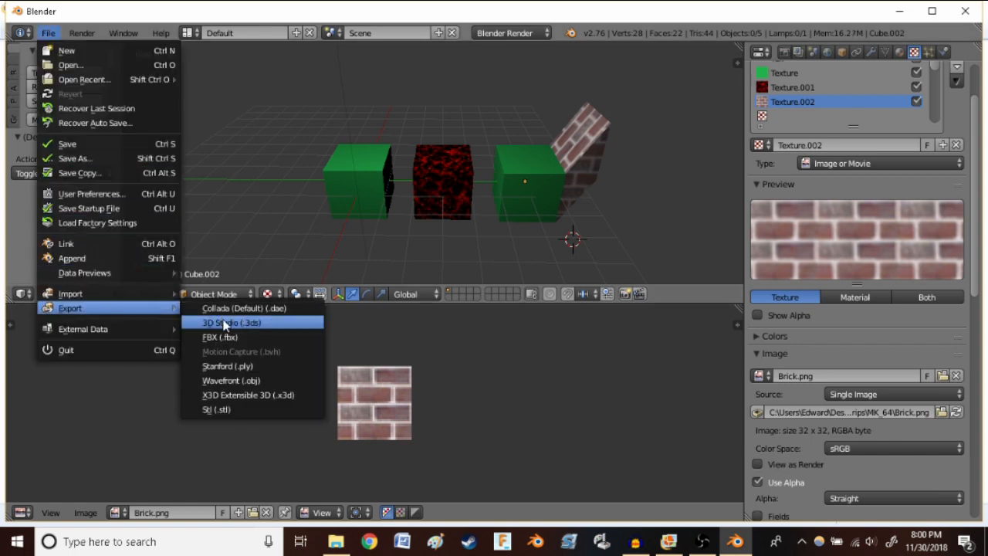
{"action": "left_click", "coordinate": [263, 380]}
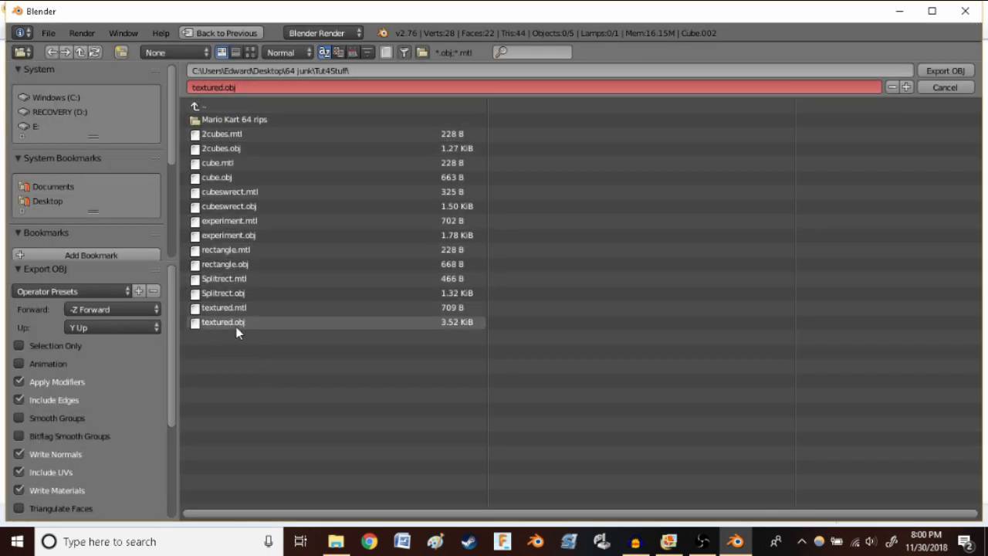
{"action": "left_click", "coordinate": [930, 88]}
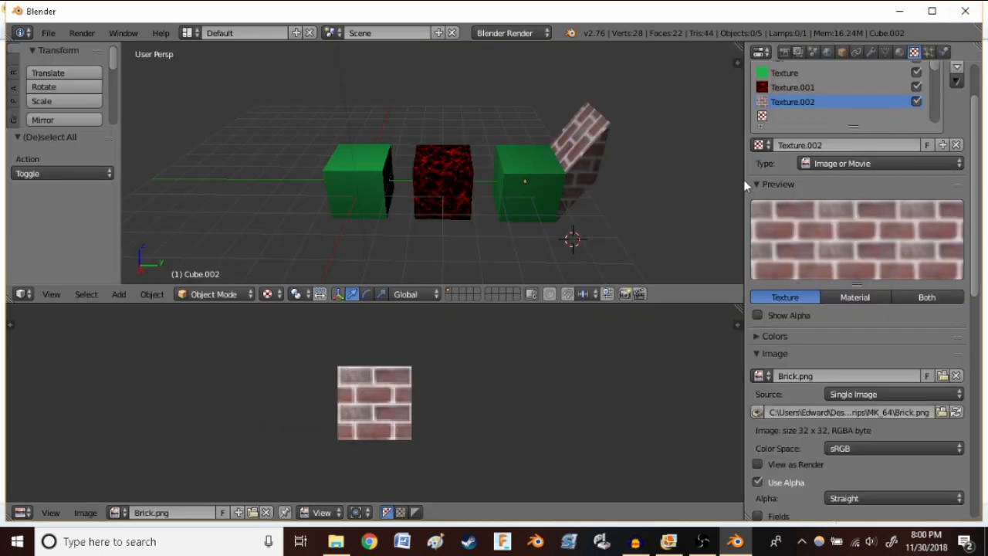
Enlarge the 3D viewport by lowering its border with the UV/Image Editor
{"action": "scroll", "coordinate": [552, 212], "scroll_direction": "up", "scroll_amount": 1}
{"action": "key", "text": "grave"}
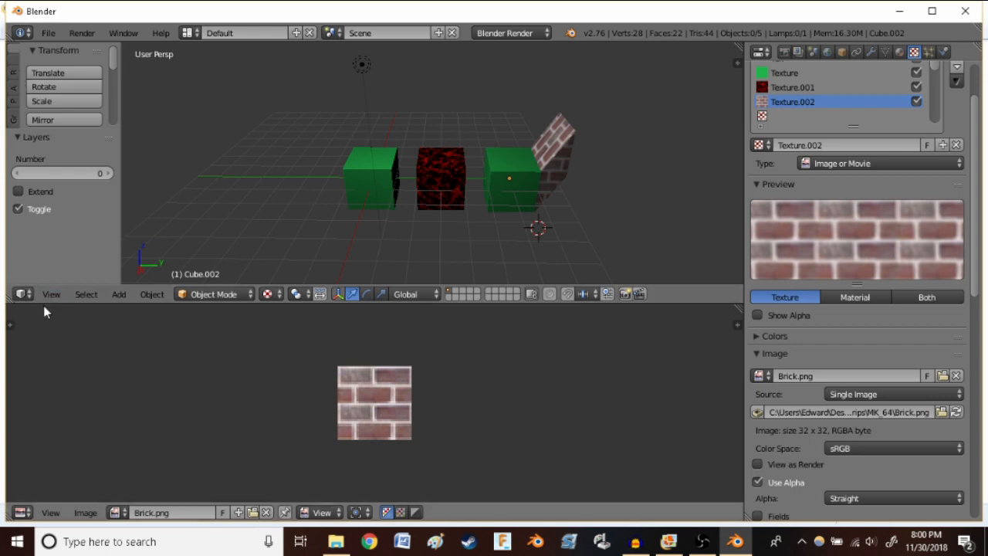
{"action": "left_click_drag", "start_coordinate": [43, 304], "coordinate": [46, 429]}
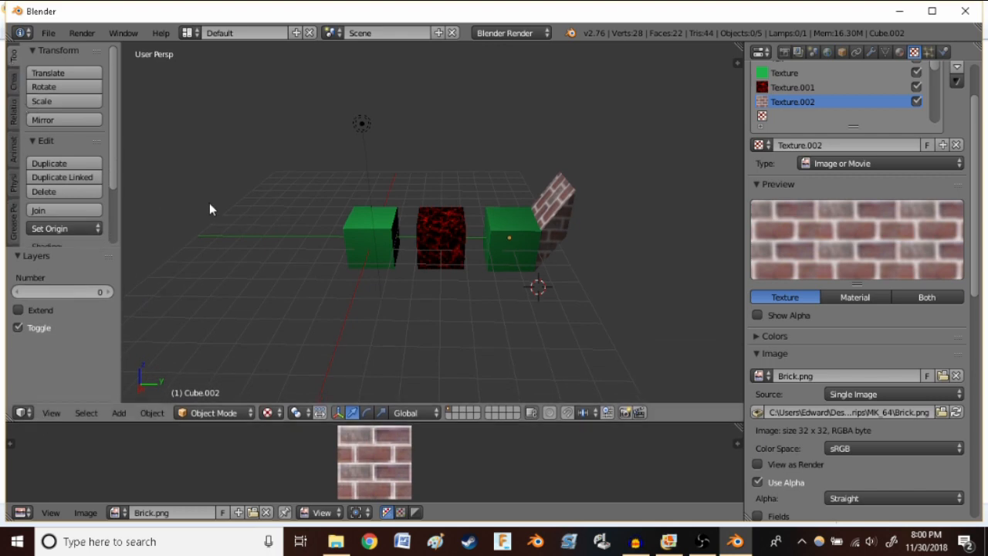
Add a plane mesh at the current position of the 3D cursor
{"action": "key", "text": "a"}
{"action": "left_click", "coordinate": [13, 85]}
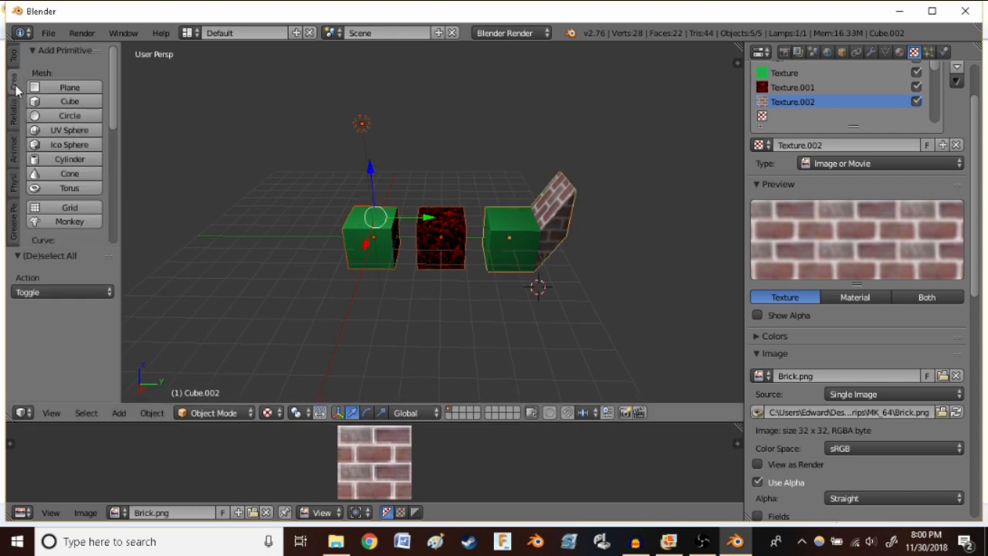
{"action": "left_click", "coordinate": [61, 88]}
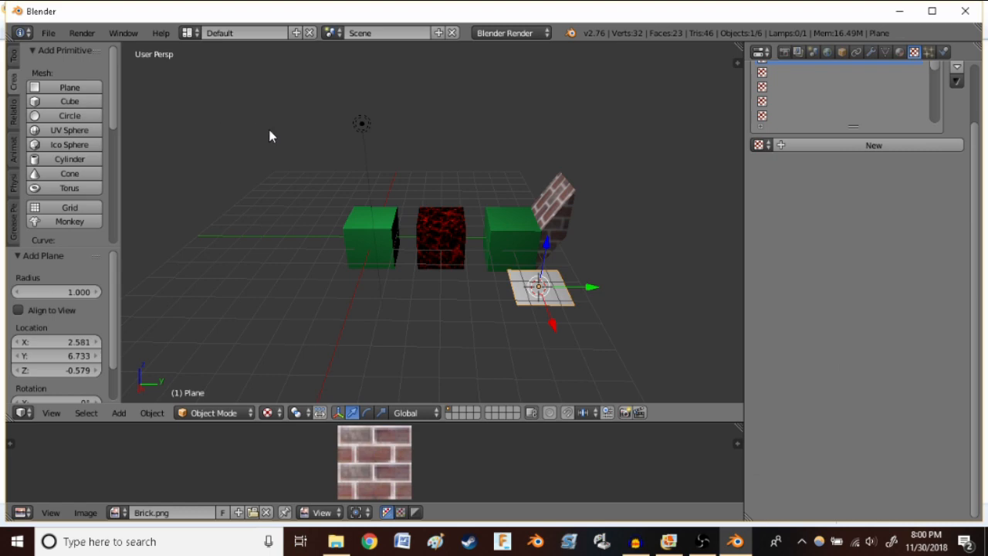
Place the 3D cursor between the green and lava cubes, then undo the added plane and deselect everything
{"action": "left_click", "coordinate": [410, 216]}
{"action": "key", "text": "ctrl+z"}
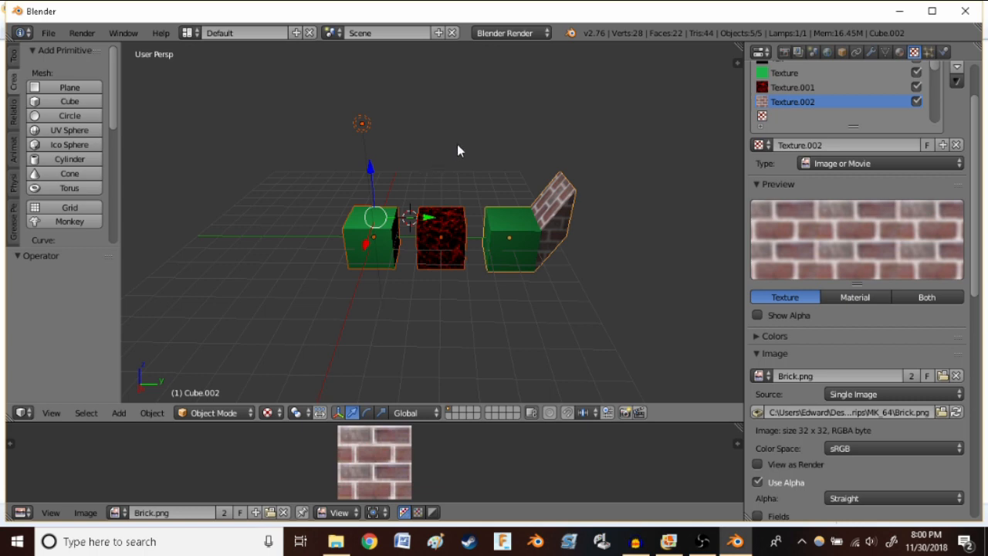
{"action": "key", "text": "a"}
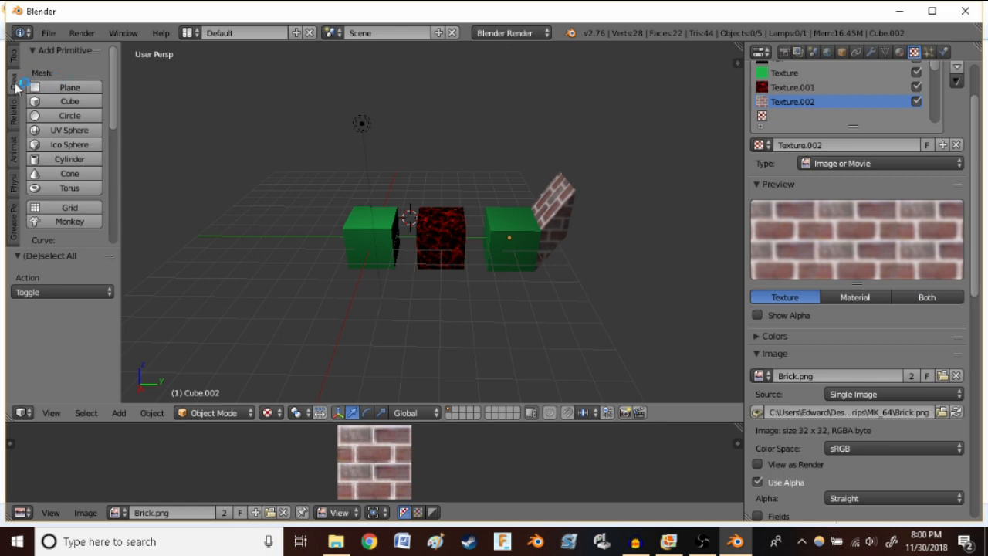
Add a plane at the 3D cursor between the green and lava cubes and move it about 7.2 units down along Z
{"action": "left_click", "coordinate": [70, 87]}
{"action": "key", "text": "g"}
{"action": "key", "text": "z"}
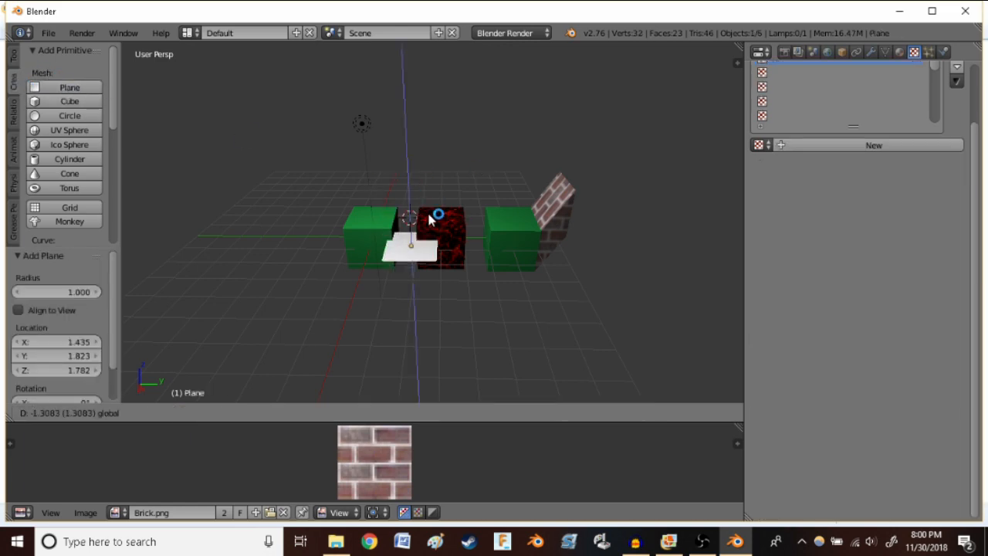
{"action": "left_click", "coordinate": [444, 307]}
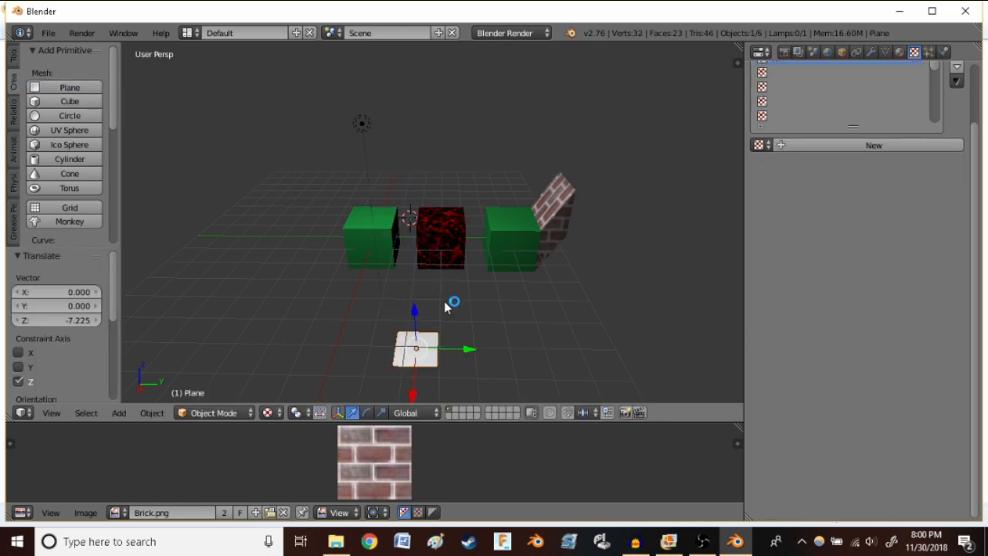
Move the plane about 1.34 units along negative X and scale it up about 10.6 times
{"action": "key", "text": "KP_7"}
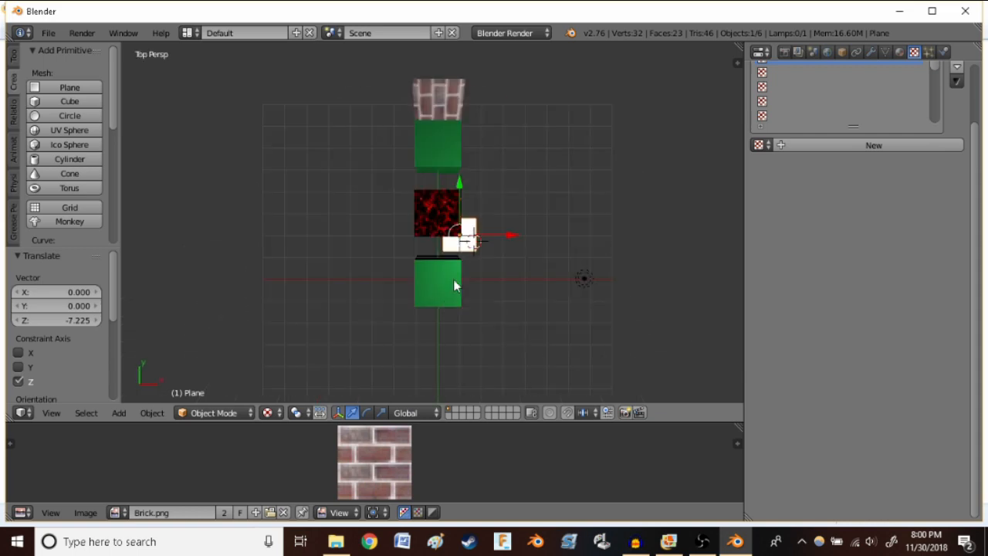
{"action": "left_click_drag", "start_coordinate": [519, 234], "coordinate": [495, 245]}
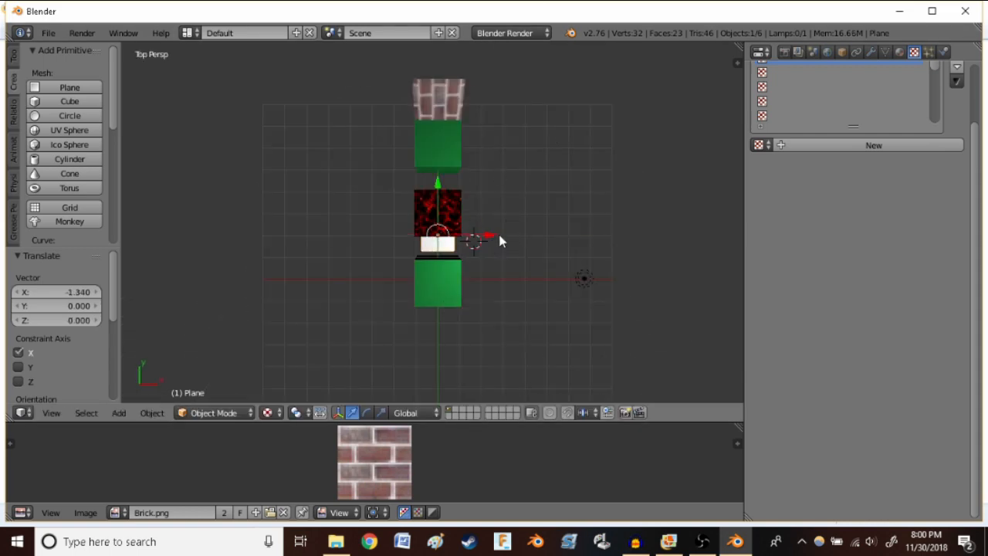
{"action": "key", "text": "s"}
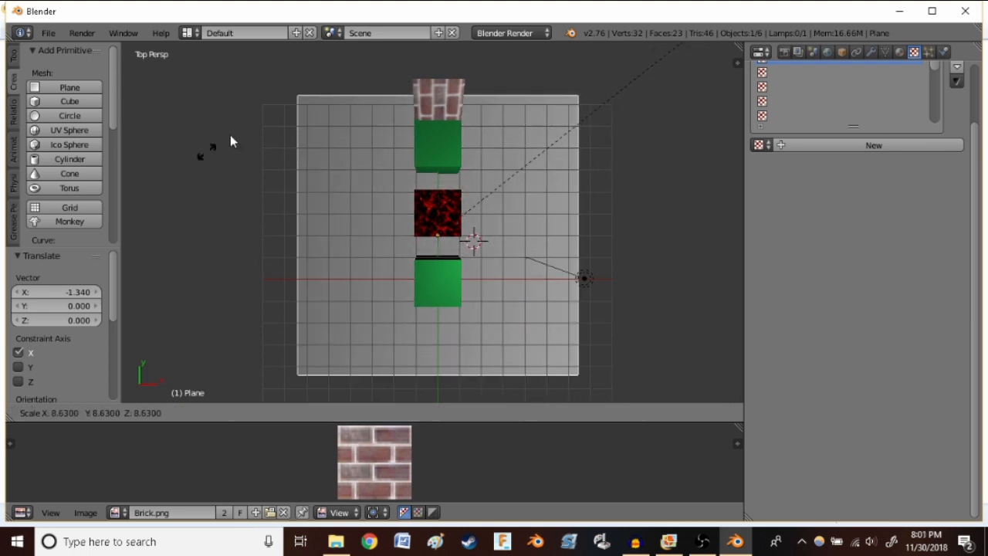
{"action": "left_click", "coordinate": [461, 381]}
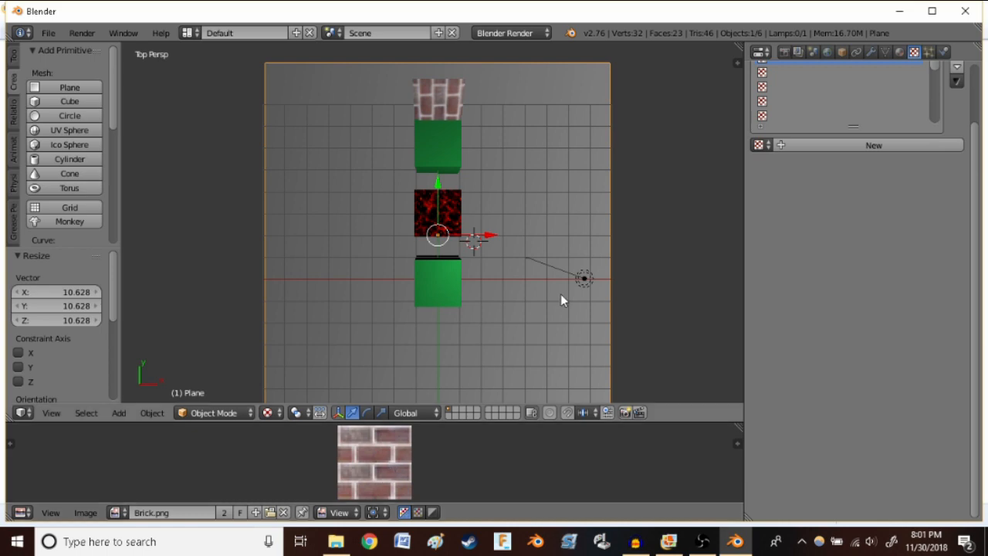
Unwrap the enlarged plane's face in Edit Mode with the standard Unwrap method
{"action": "middle_click_drag", "start_coordinate": [605, 214], "coordinate": [495, 113]}
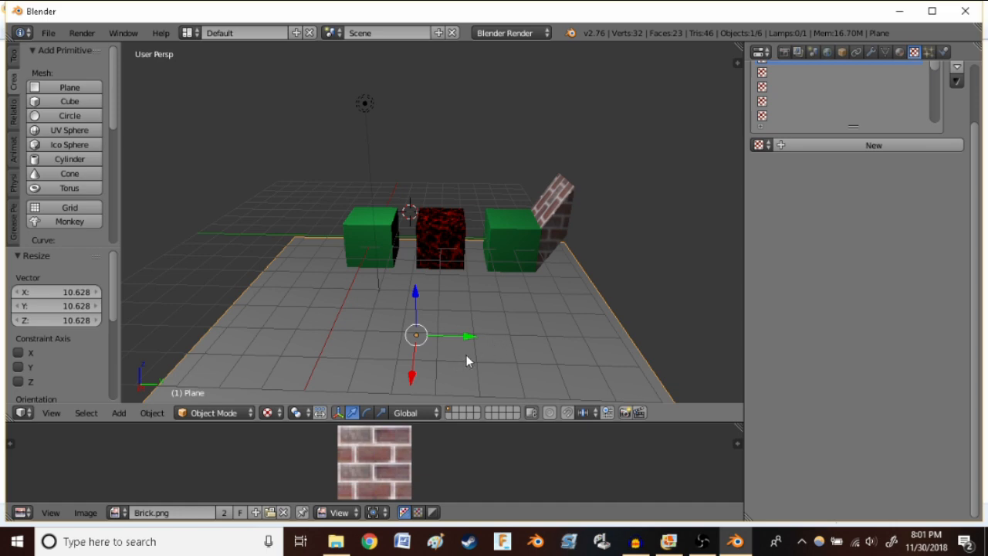
{"action": "key", "text": "Tab"}
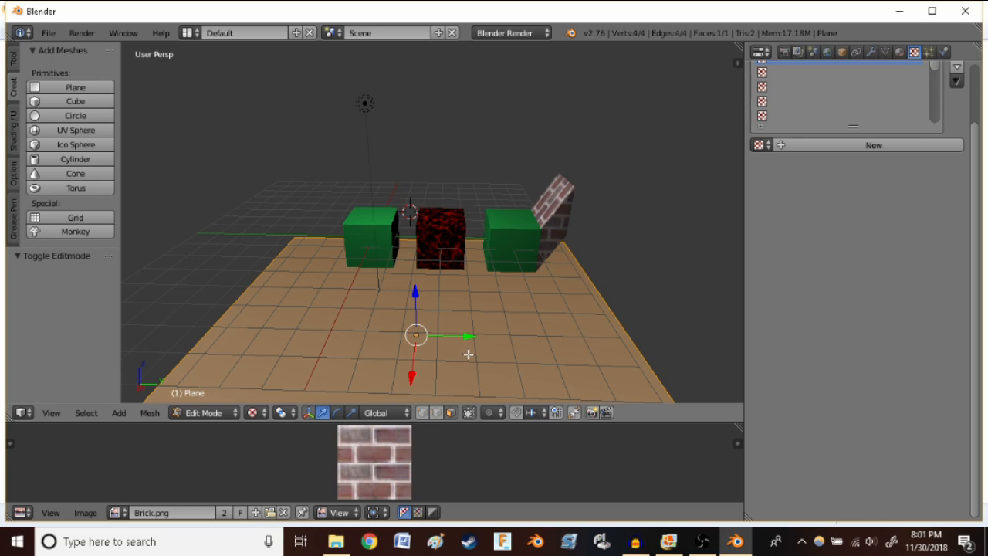
{"action": "key", "text": "u"}
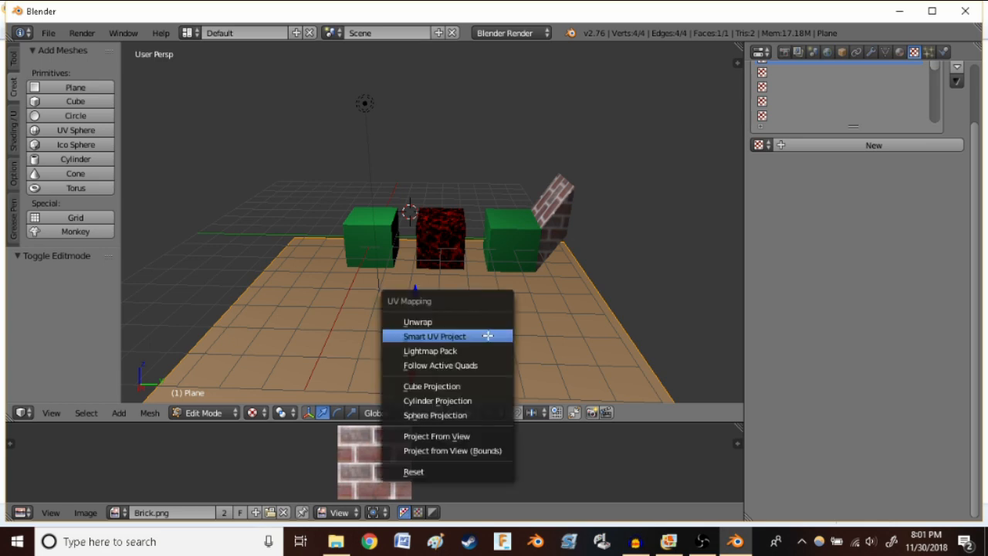
{"action": "left_click", "coordinate": [430, 321]}
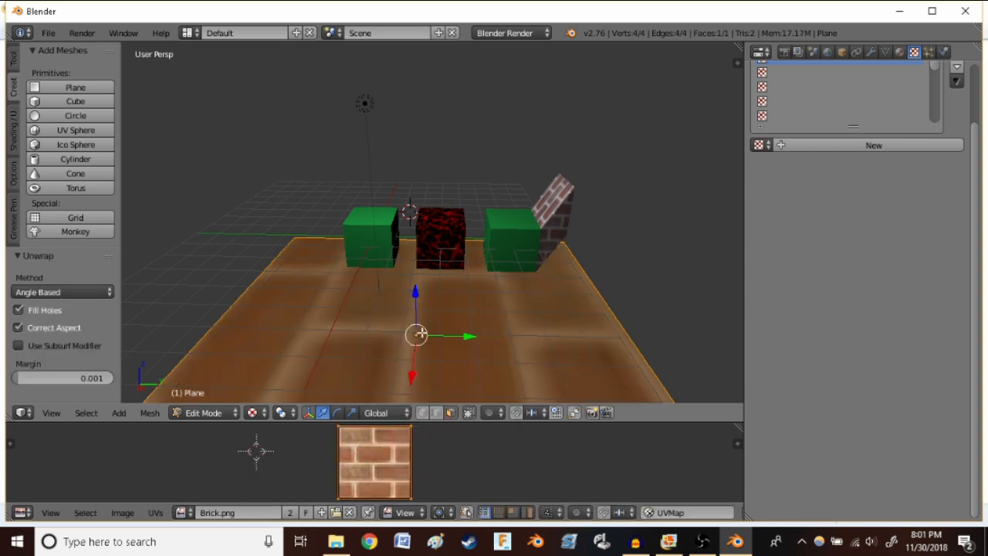
Add a new texture in the empty slot below the existing ones, keeping its type as Image or Movie
{"action": "scroll", "coordinate": [422, 349], "scroll_direction": "down", "scroll_amount": 1}
{"action": "scroll", "coordinate": [422, 349], "scroll_direction": "down", "scroll_amount": 1}
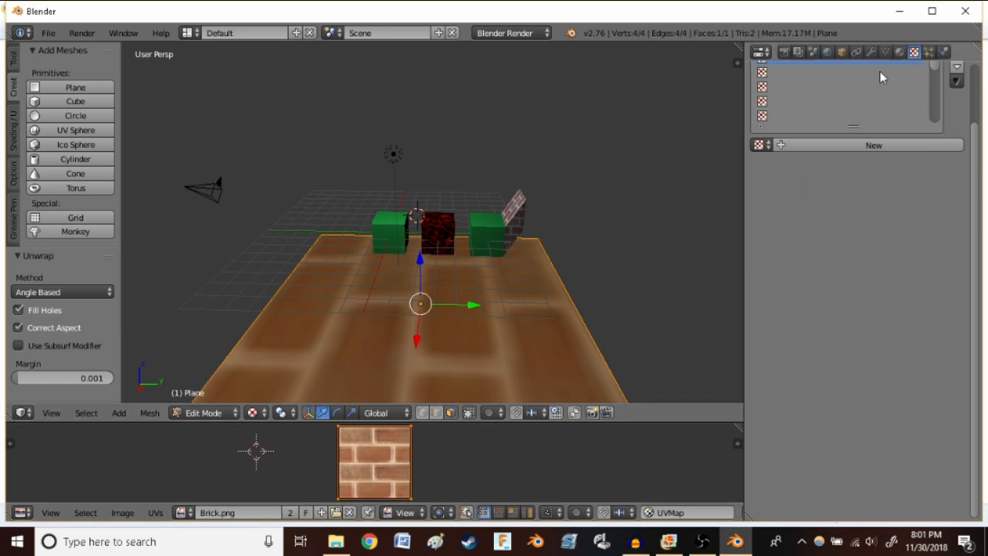
{"action": "left_click", "coordinate": [807, 74]}
{"action": "left_click", "coordinate": [839, 143]}
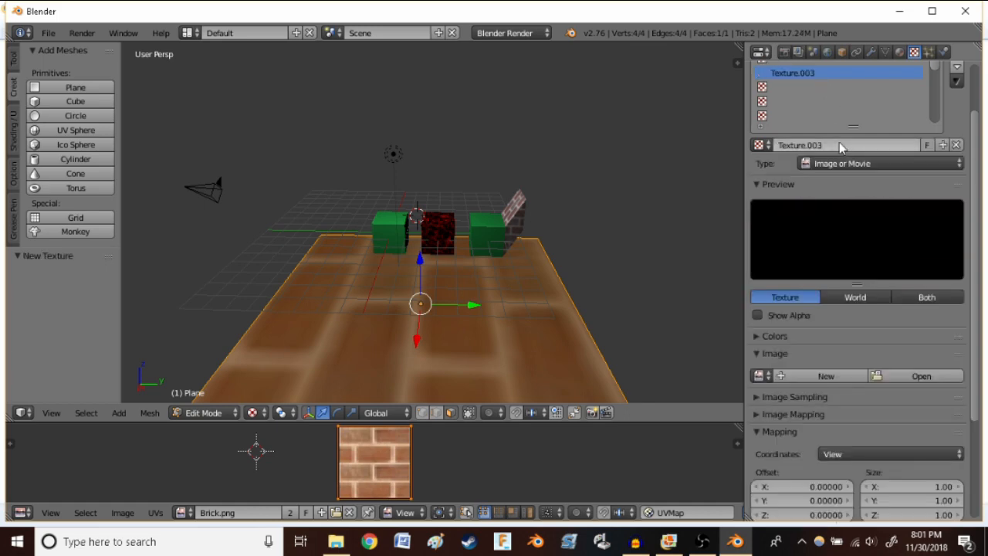
{"action": "left_click", "coordinate": [859, 165]}
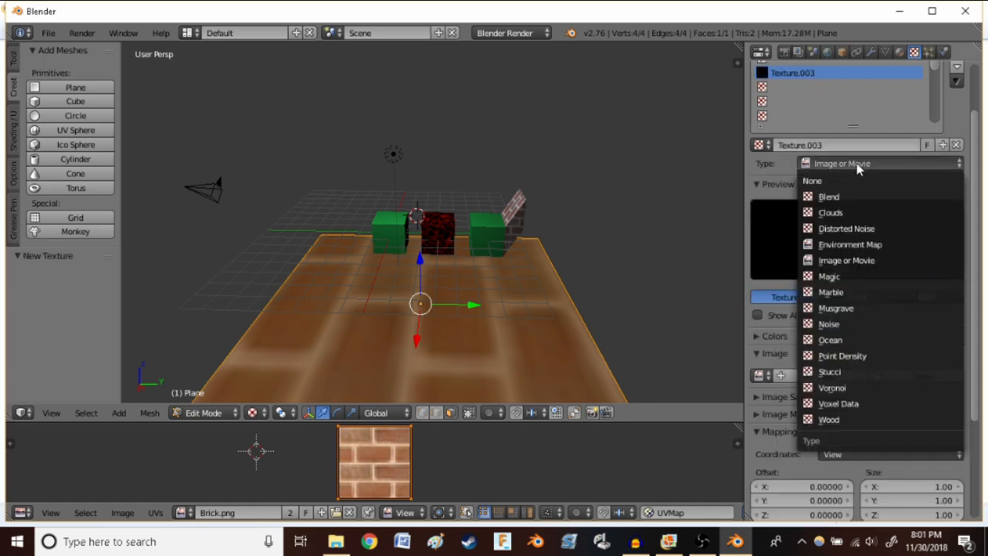
{"action": "left_click", "coordinate": [855, 163]}
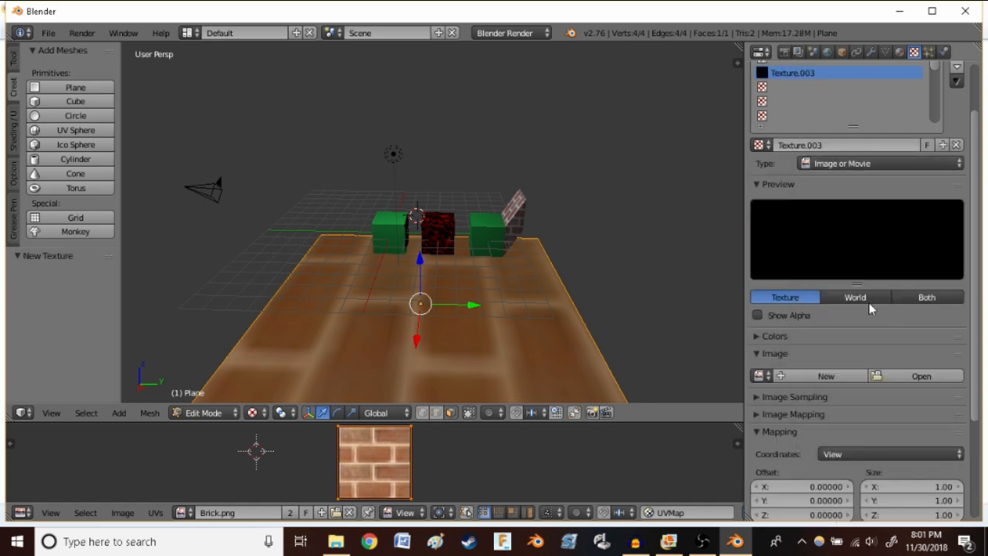
Load red.bmp from the Desktop's 64 junk folder as the new texture's image
{"action": "left_click", "coordinate": [912, 374]}
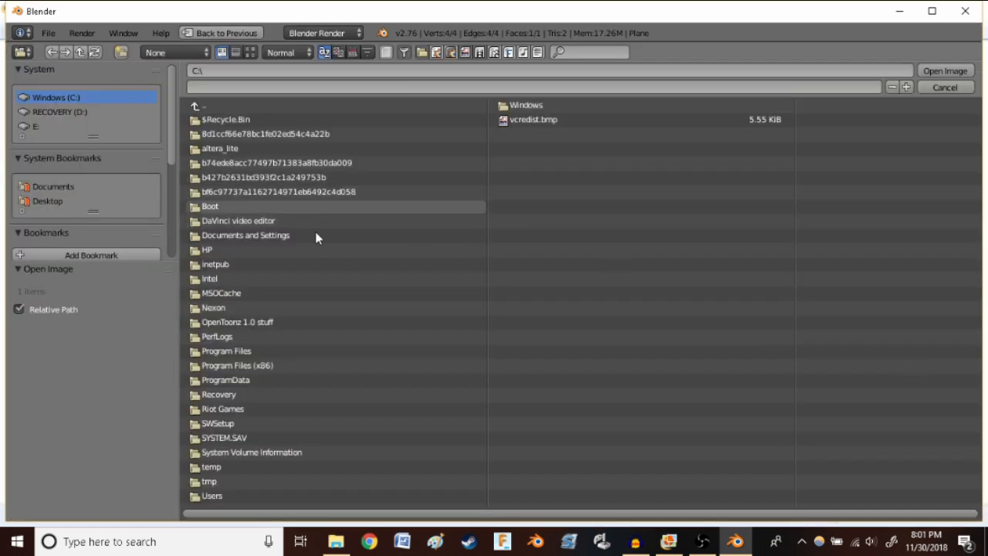
{"action": "left_click", "coordinate": [56, 203]}
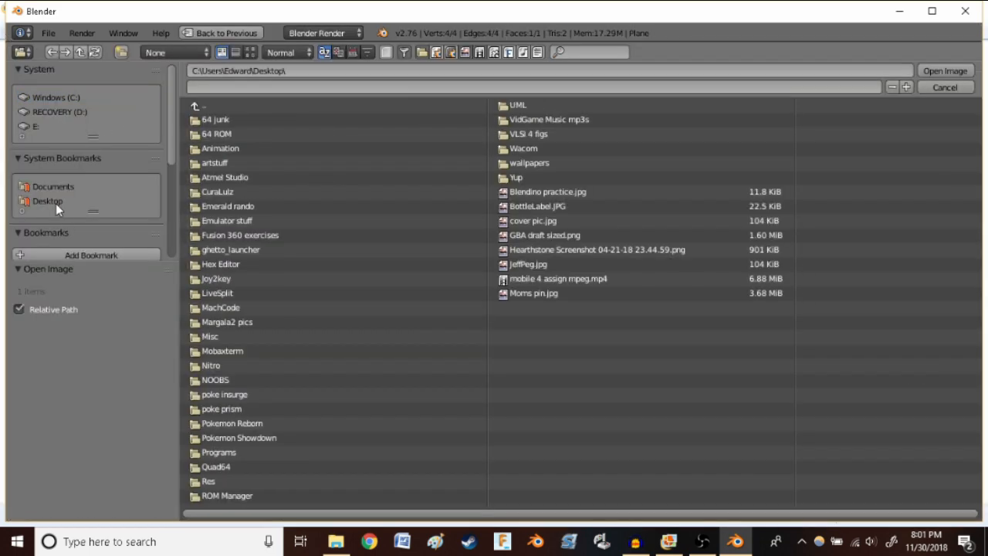
{"action": "left_click", "coordinate": [237, 120]}
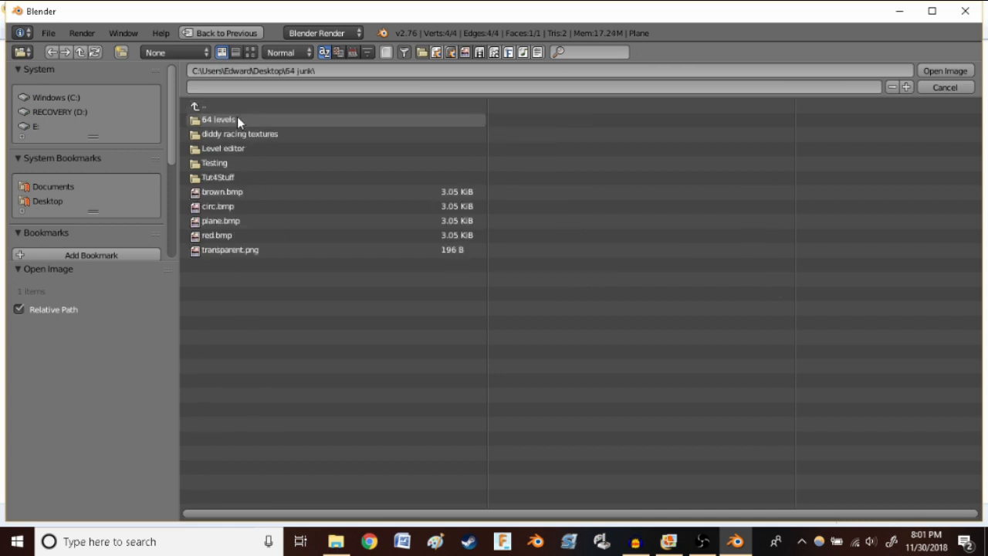
{"action": "left_click", "coordinate": [220, 236]}
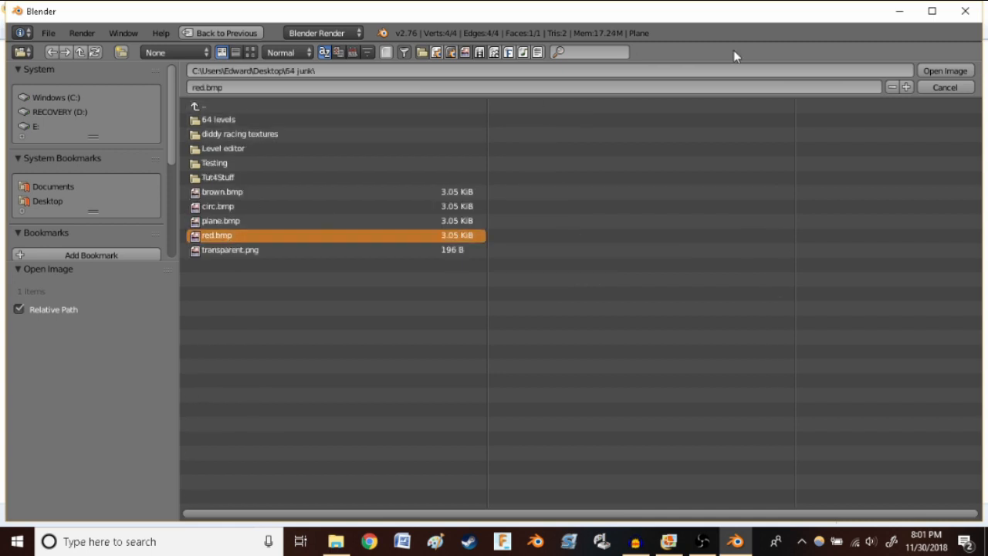
{"action": "left_click", "coordinate": [929, 71]}
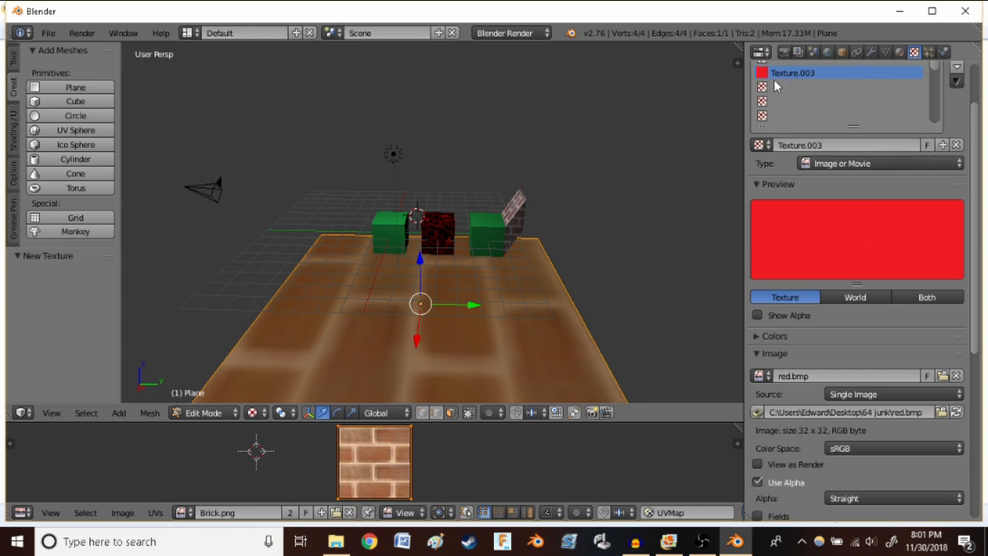
Assign the red.bmp image to the plane's unwrapped face in the UV/Image Editor
{"action": "left_click", "coordinate": [180, 513]}
{"action": "left_click", "coordinate": [215, 406]}
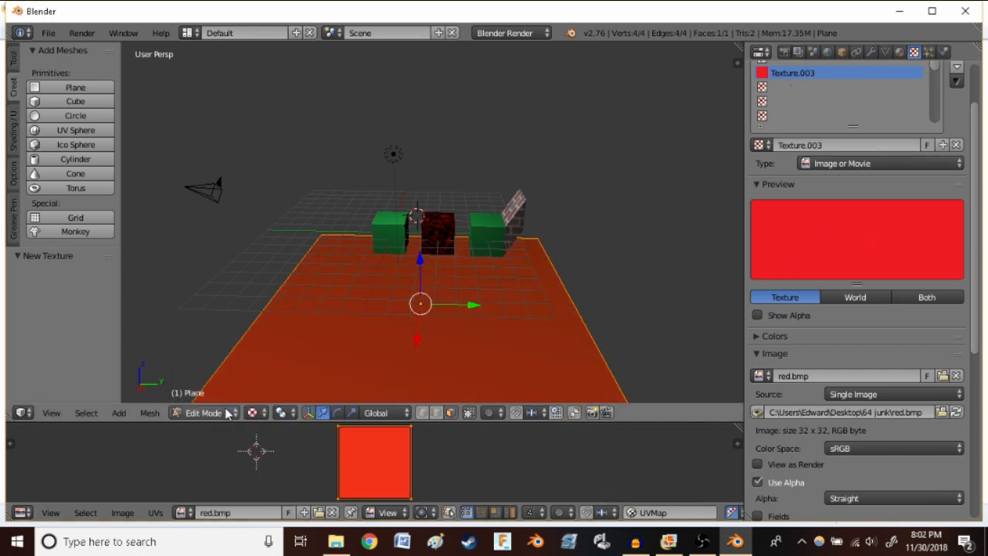
{"action": "middle_click_drag", "start_coordinate": [406, 301], "coordinate": [405, 317]}
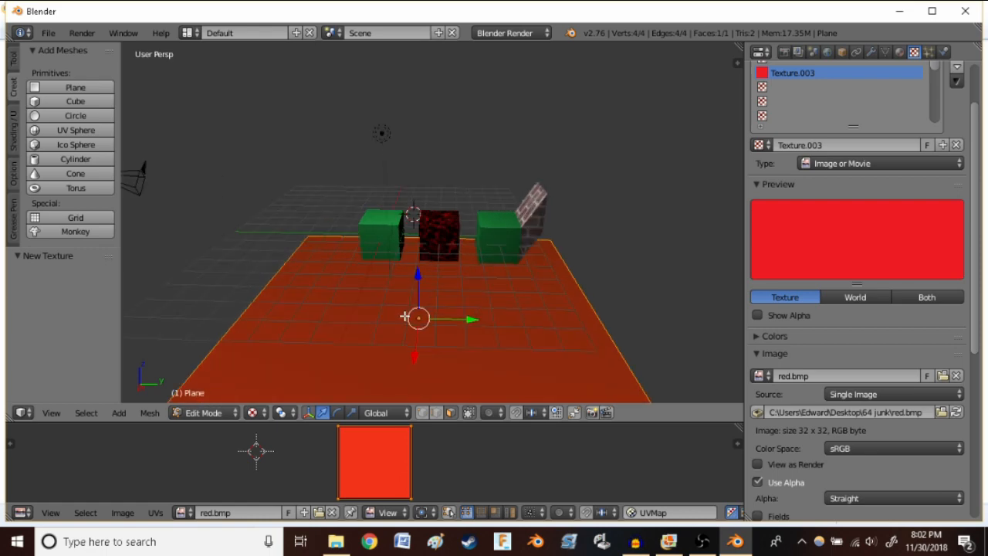
{"action": "key", "text": "grave"}
{"action": "left_click", "coordinate": [361, 303]}
{"action": "scroll", "coordinate": [347, 311], "scroll_direction": "down", "scroll_amount": 1}
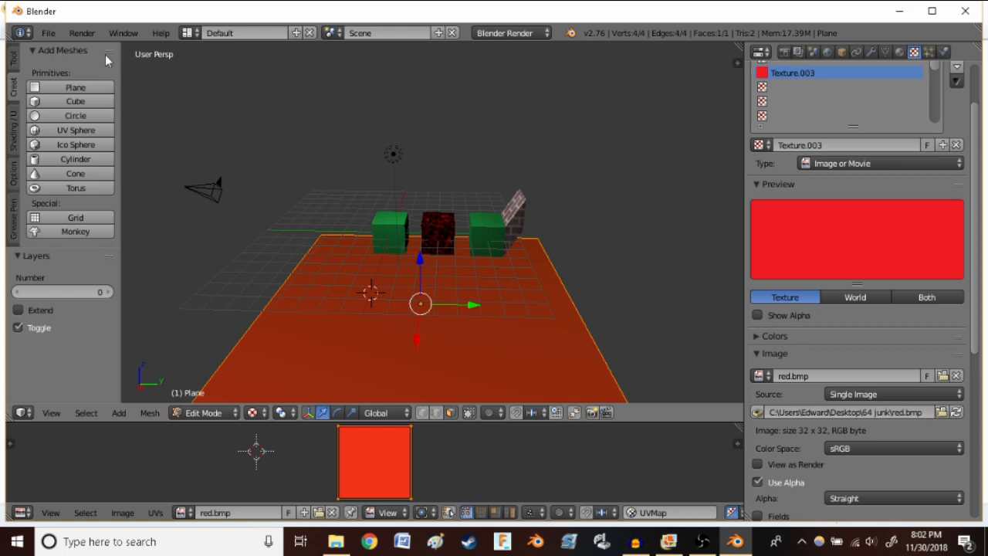
Export the scene as a Wavefront OBJ named texturedwplane.obj in the Tut4Stuff folder
{"action": "left_click", "coordinate": [47, 34]}
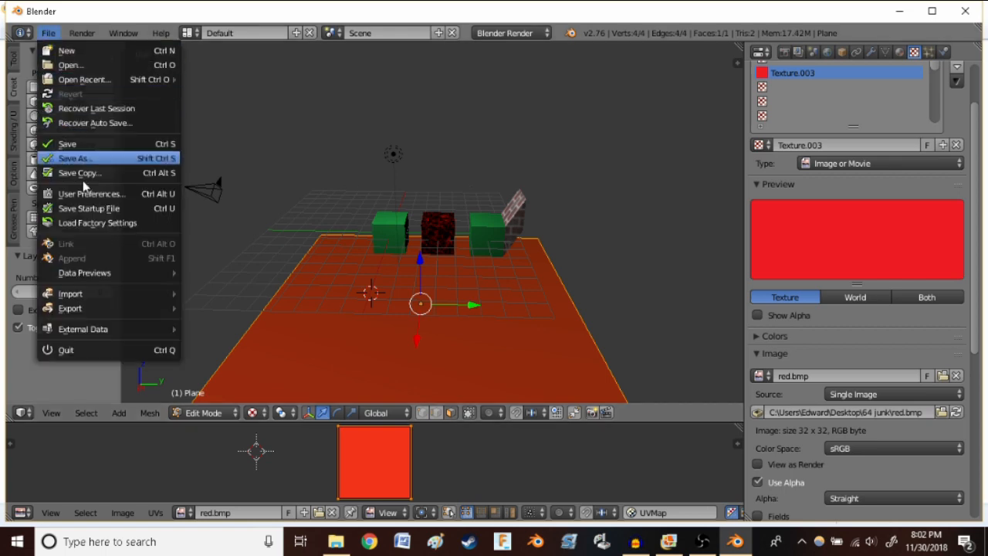
{"action": "mouse_move", "coordinate": [98, 310]}
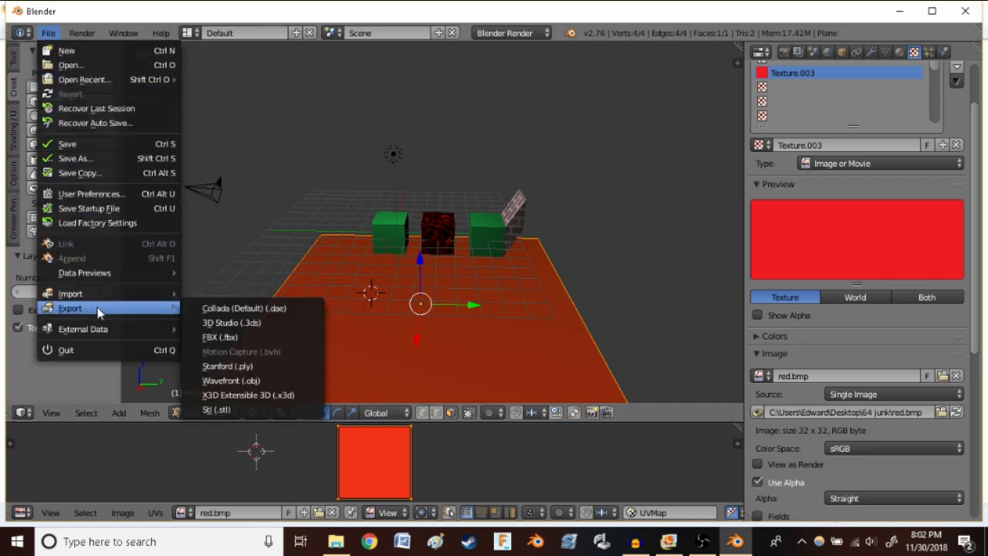
{"action": "left_click", "coordinate": [223, 382]}
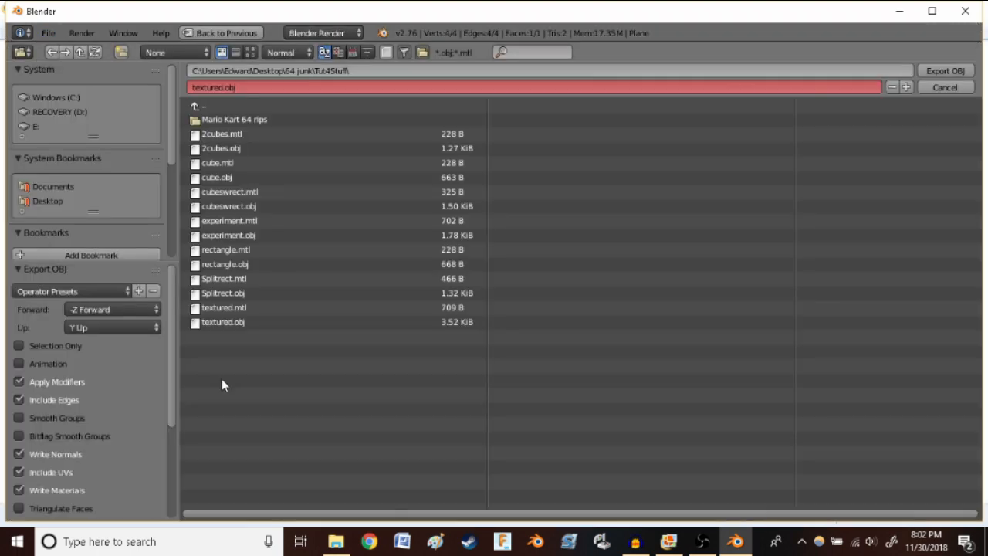
{"action": "left_click", "coordinate": [215, 87]}
{"action": "left_click", "coordinate": [223, 87]}
{"action": "type", "text": "wplane"}
{"action": "left_click", "coordinate": [939, 70]}
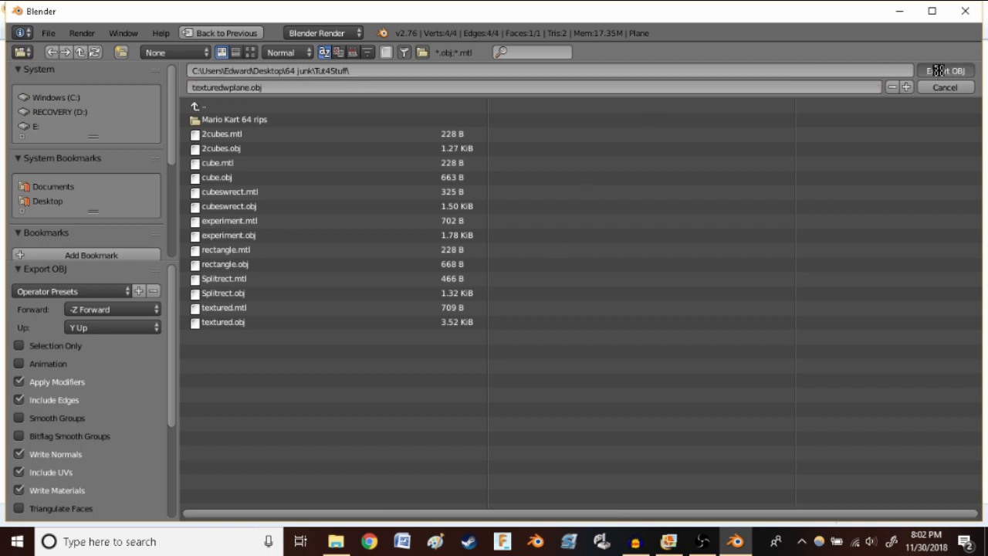
{"action": "left_click", "coordinate": [938, 70]}
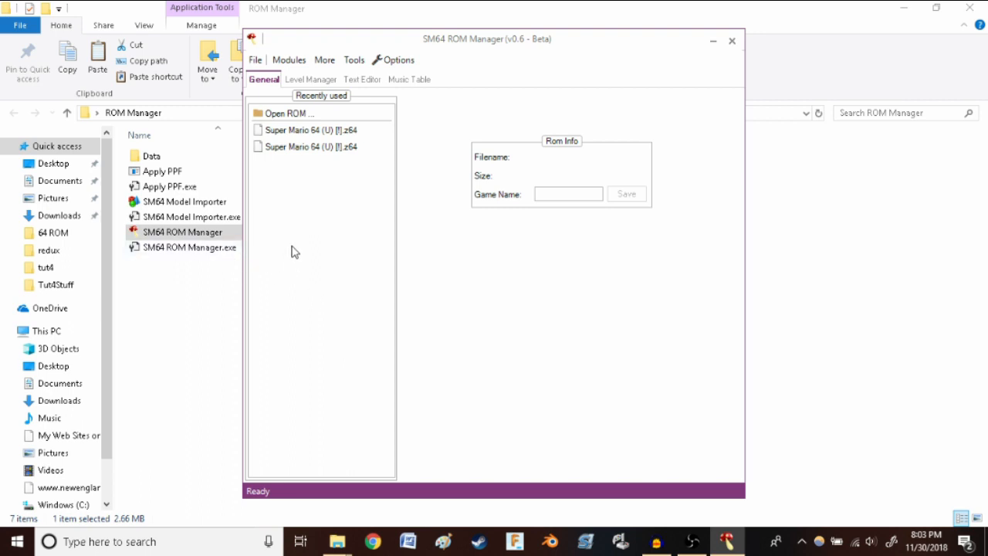
Switch to SM64 ROM Manager, open the ROM Super Mario 64 (U) [!].z64 and accept preparing it
{"action": "left_click", "coordinate": [301, 113]}
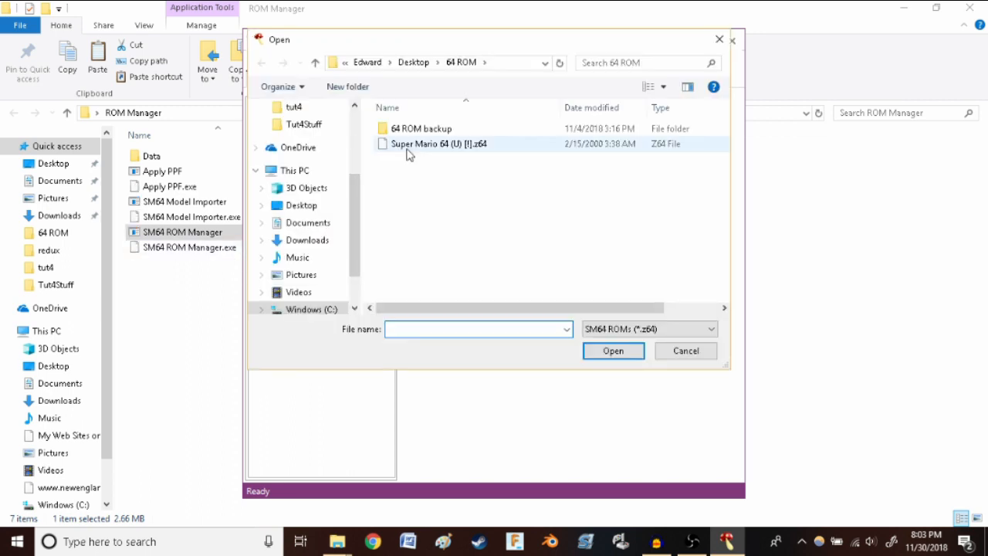
{"action": "left_click", "coordinate": [408, 145]}
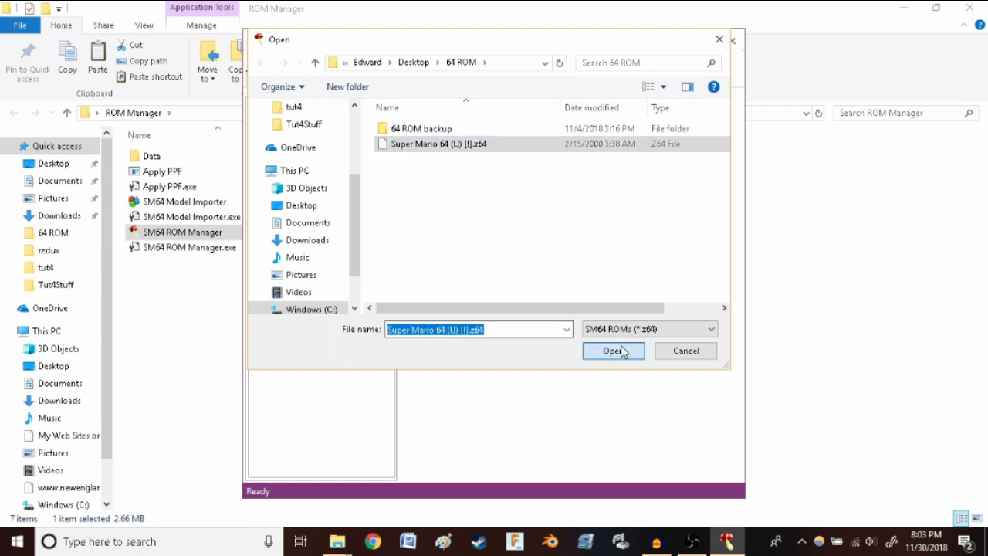
{"action": "left_click", "coordinate": [618, 350]}
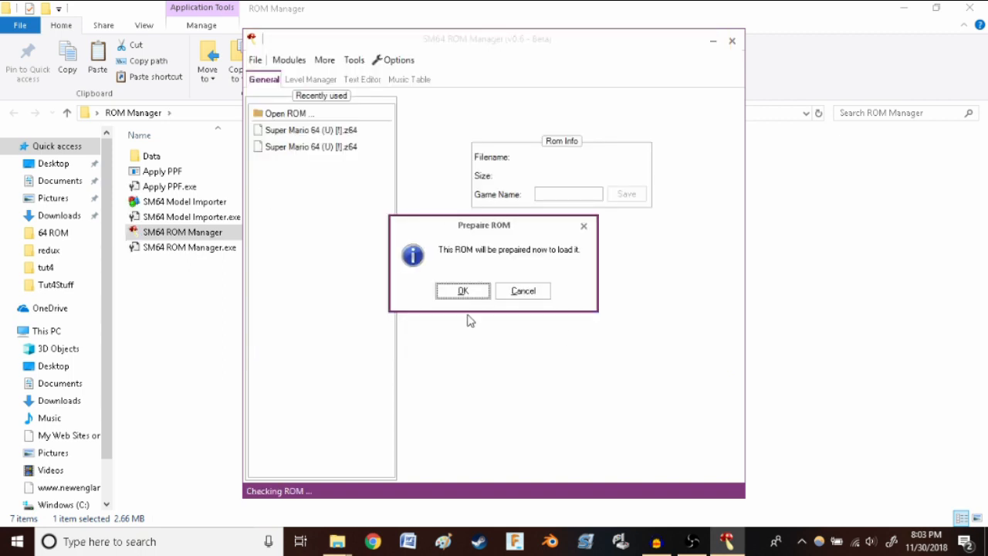
{"action": "left_click", "coordinate": [461, 292]}
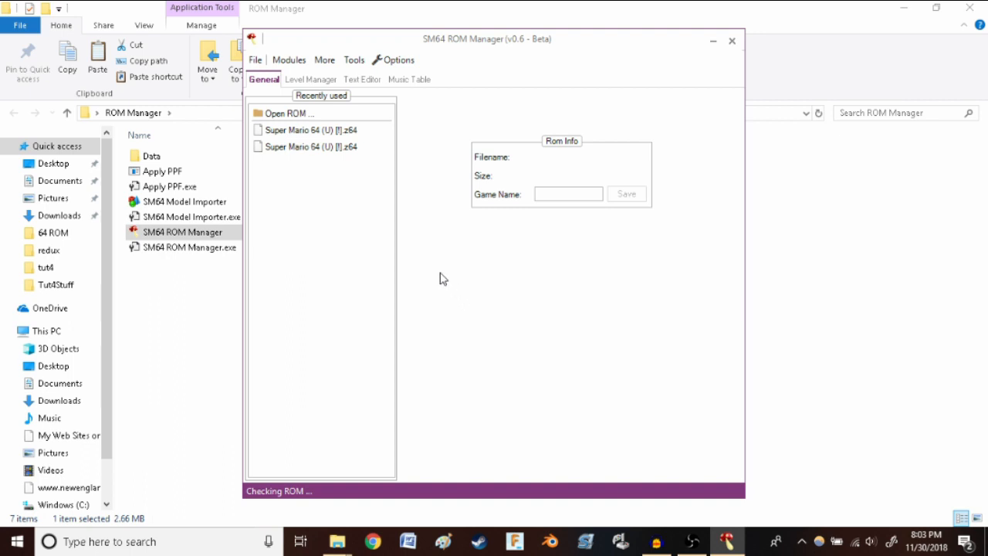
Add a new level in the Level Manager that overwrites 01 - Bob Omb's Battlefield
{"action": "left_click", "coordinate": [314, 82]}
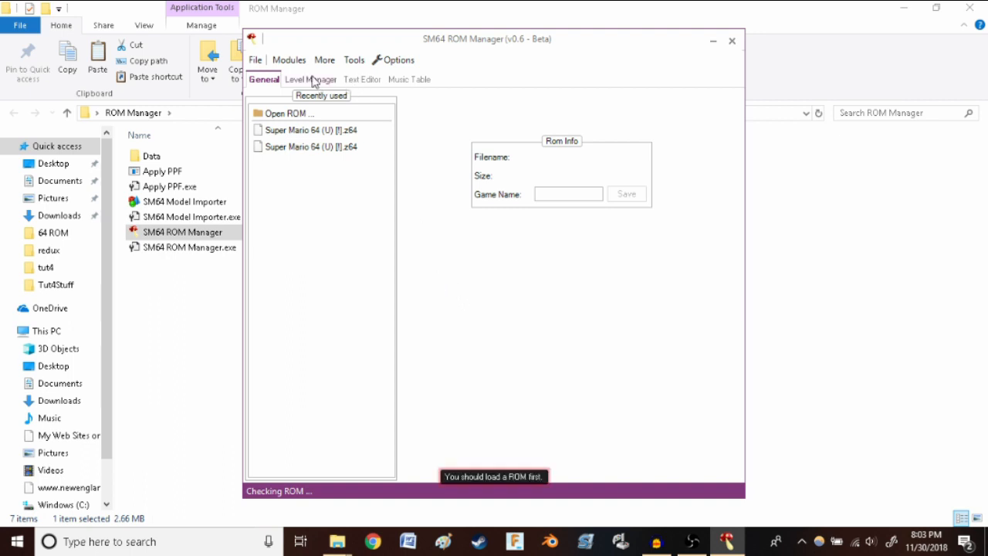
{"action": "left_click", "coordinate": [314, 80]}
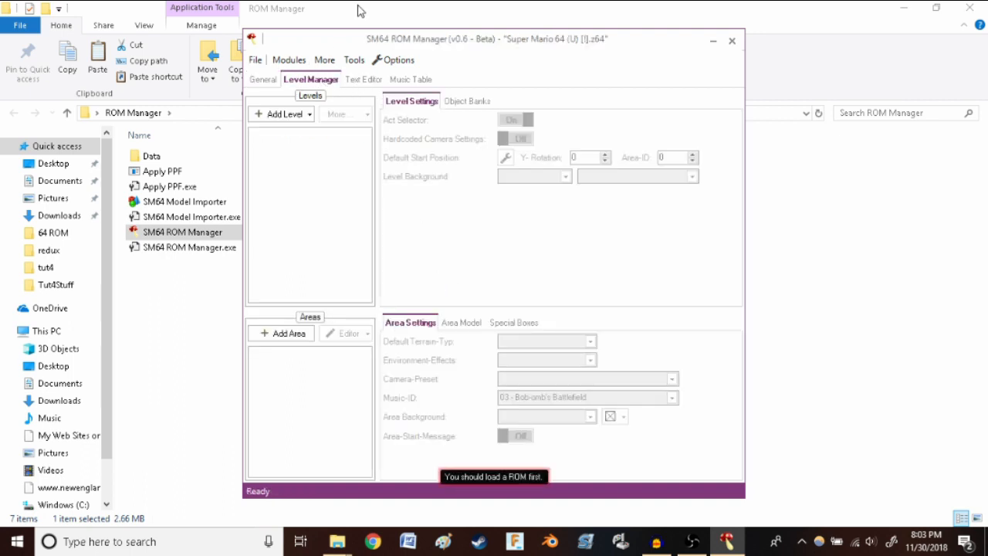
{"action": "left_click", "coordinate": [284, 114]}
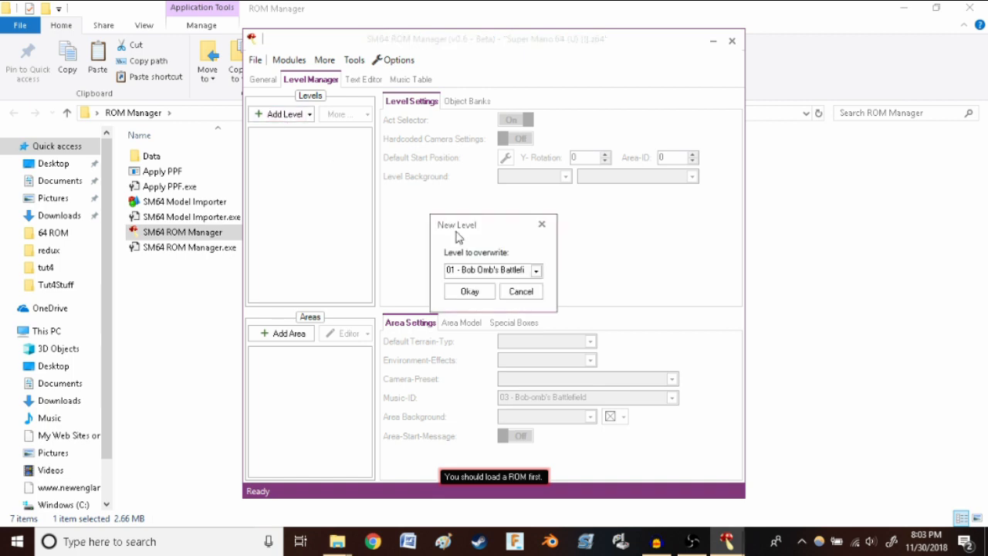
{"action": "left_click", "coordinate": [463, 290]}
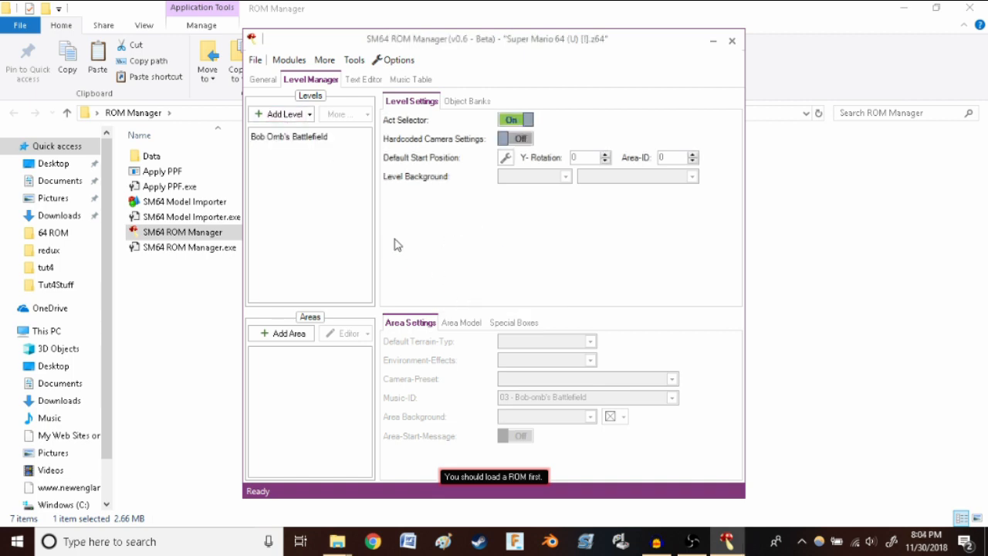
Add an area to Bob Omb's Battlefield, load textured.obj as its visual map and preview the model
{"action": "left_click", "coordinate": [283, 335]}
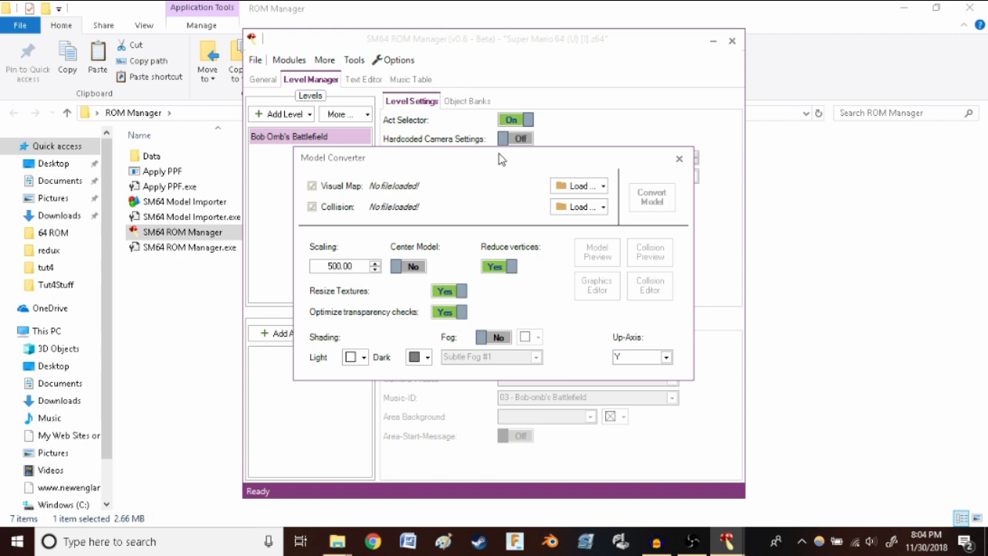
{"action": "left_click", "coordinate": [572, 186]}
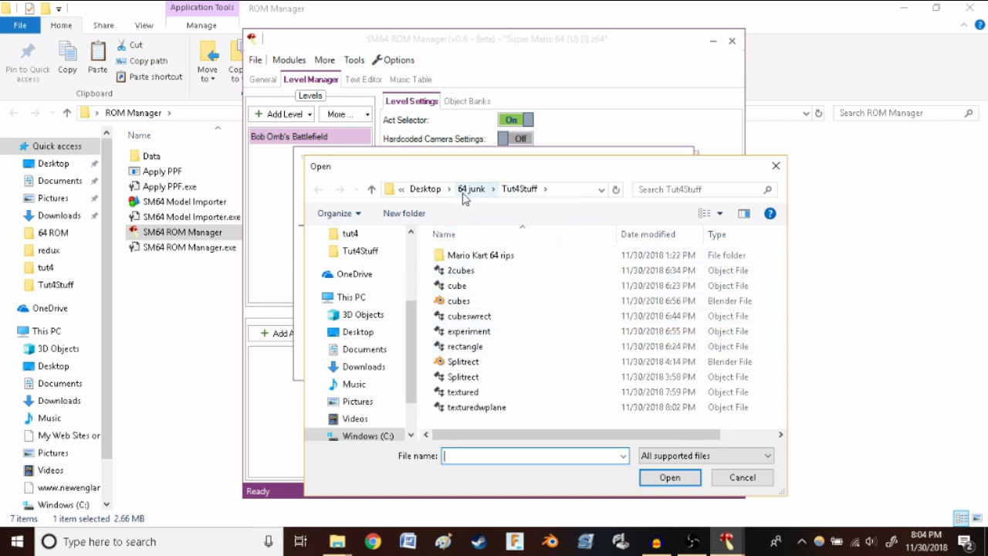
{"action": "left_click", "coordinate": [466, 393]}
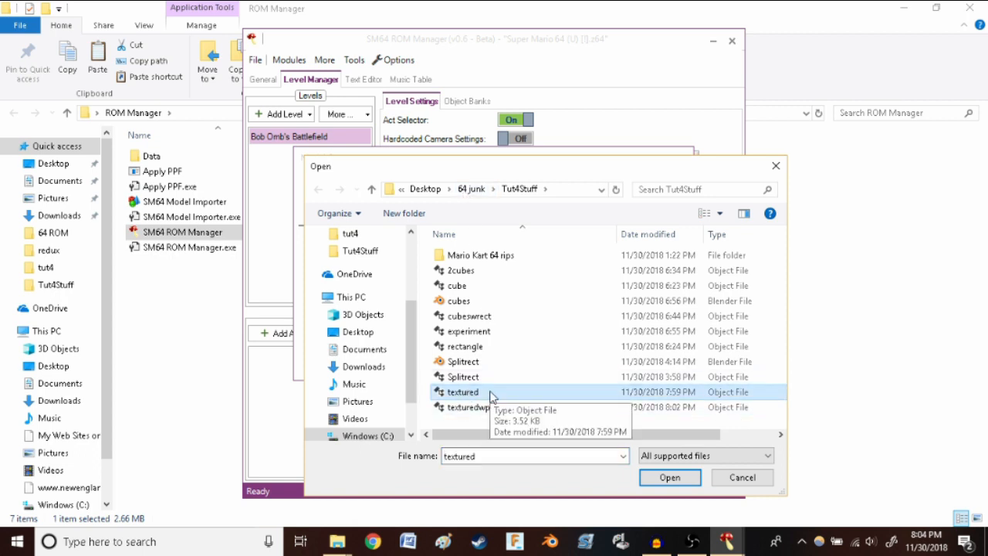
{"action": "left_click", "coordinate": [668, 478]}
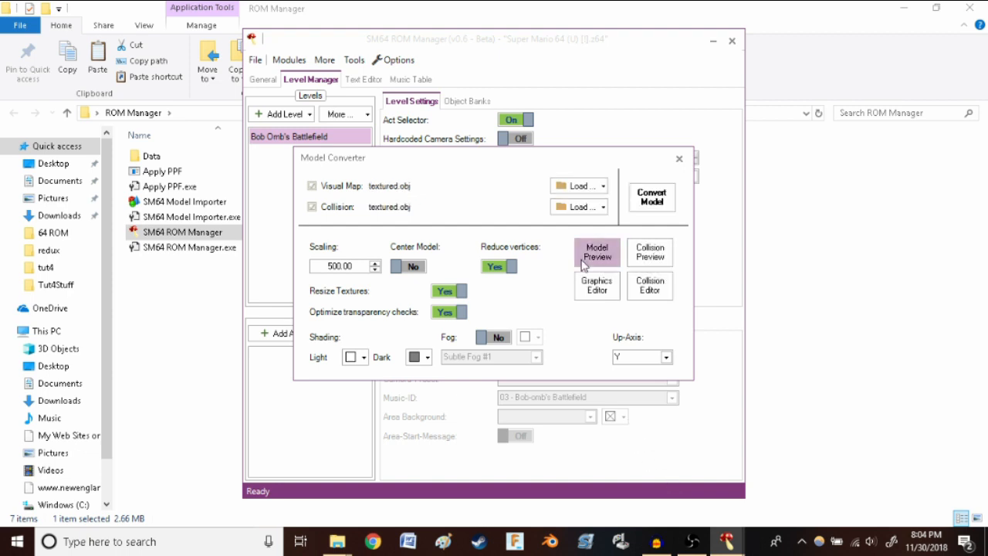
{"action": "left_click", "coordinate": [585, 262]}
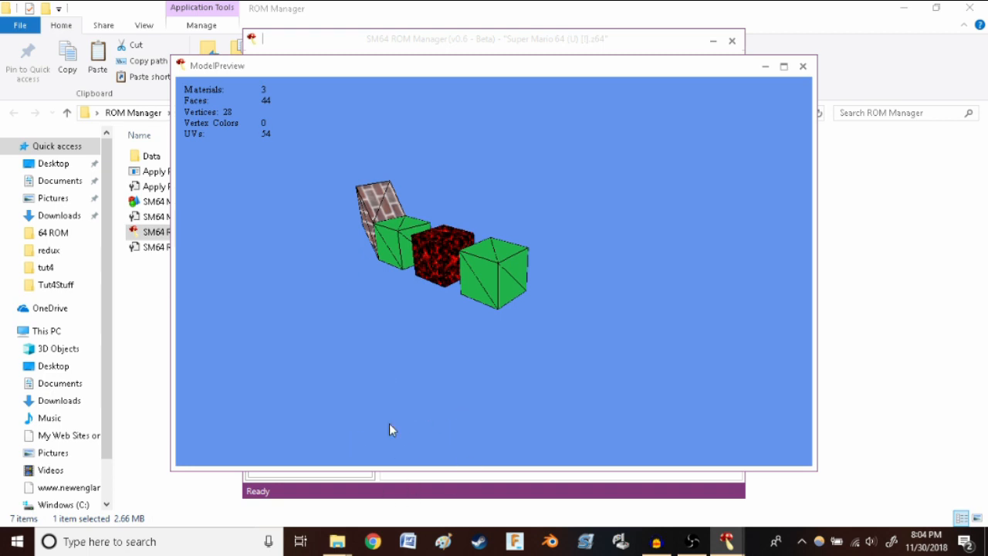
{"action": "scroll", "coordinate": [397, 336], "scroll_direction": "up", "scroll_amount": 4}
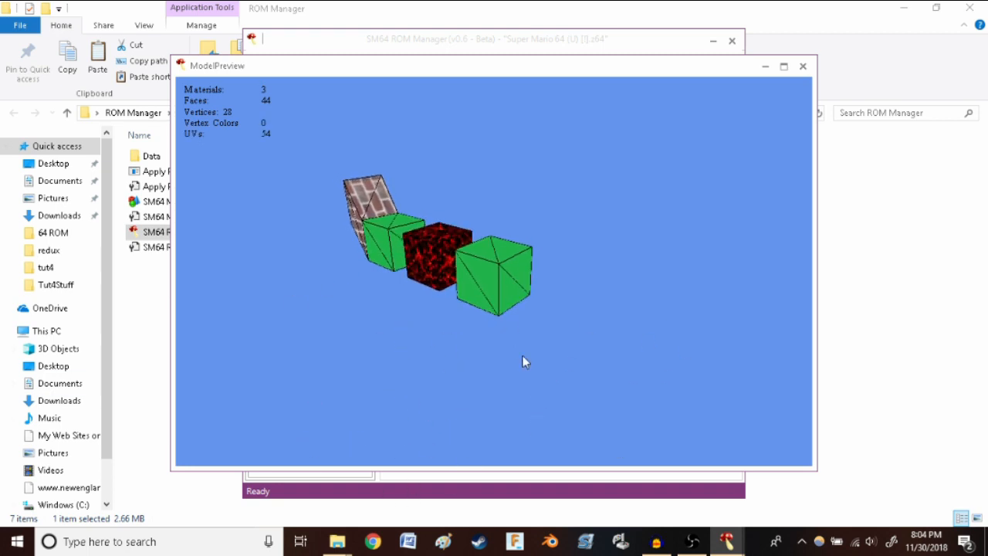
{"action": "left_click", "coordinate": [804, 68]}
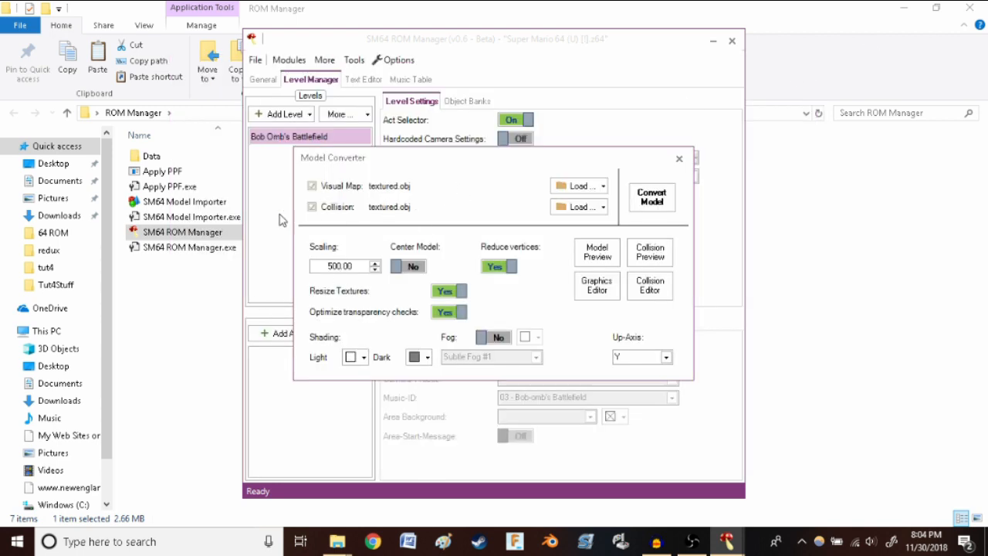
Load texturedwplane.obj as the separate collision map and check both the model and collision previews
{"action": "left_click", "coordinate": [571, 206]}
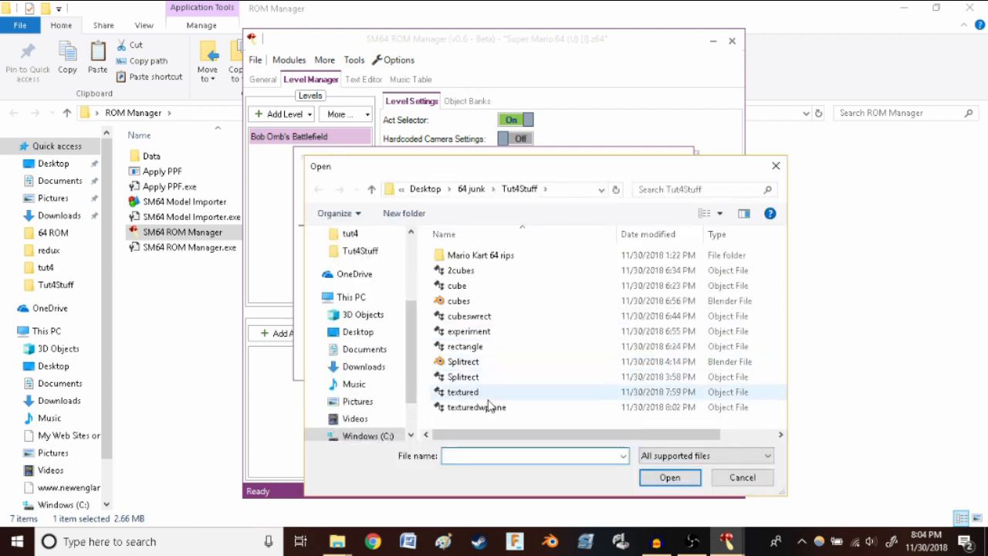
{"action": "left_click", "coordinate": [488, 407]}
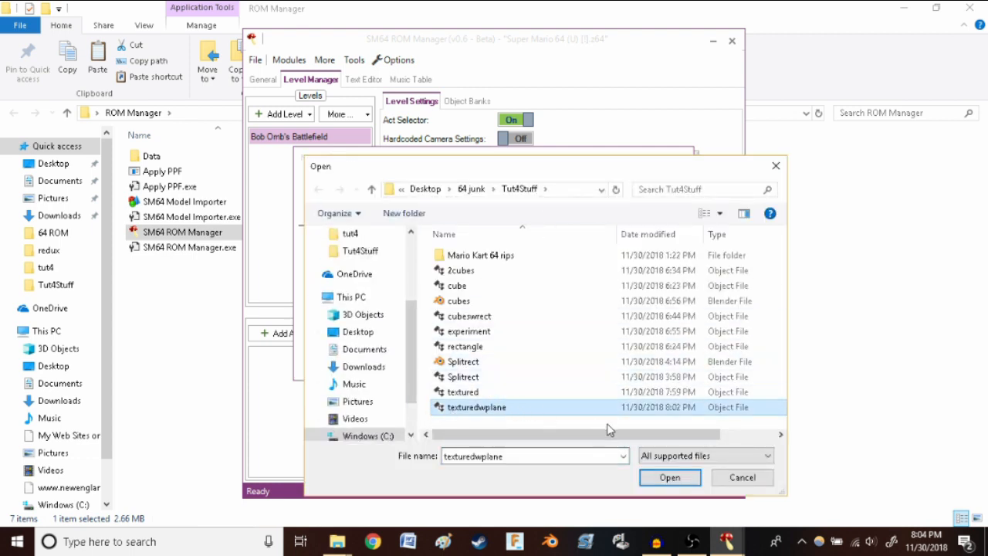
{"action": "left_click", "coordinate": [659, 478]}
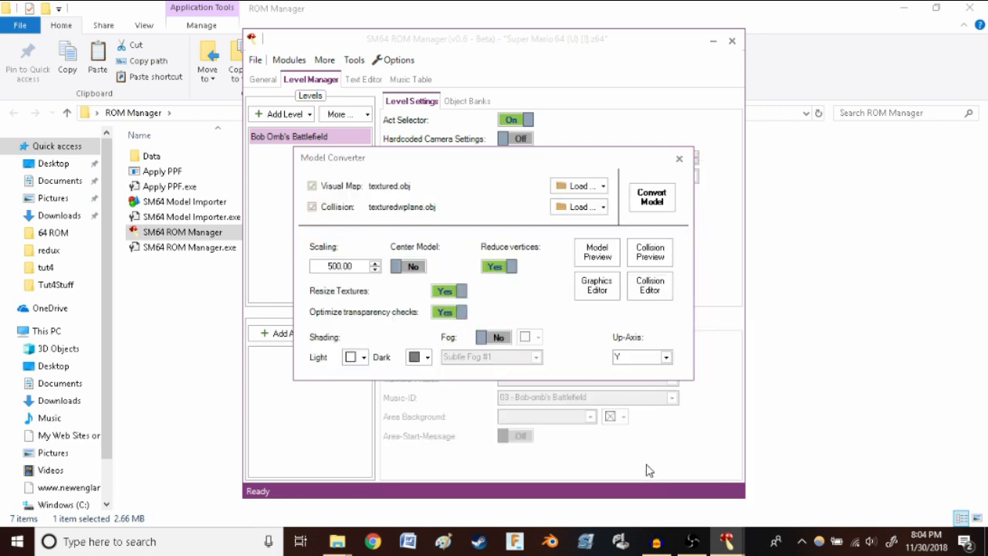
{"action": "left_click", "coordinate": [610, 256]}
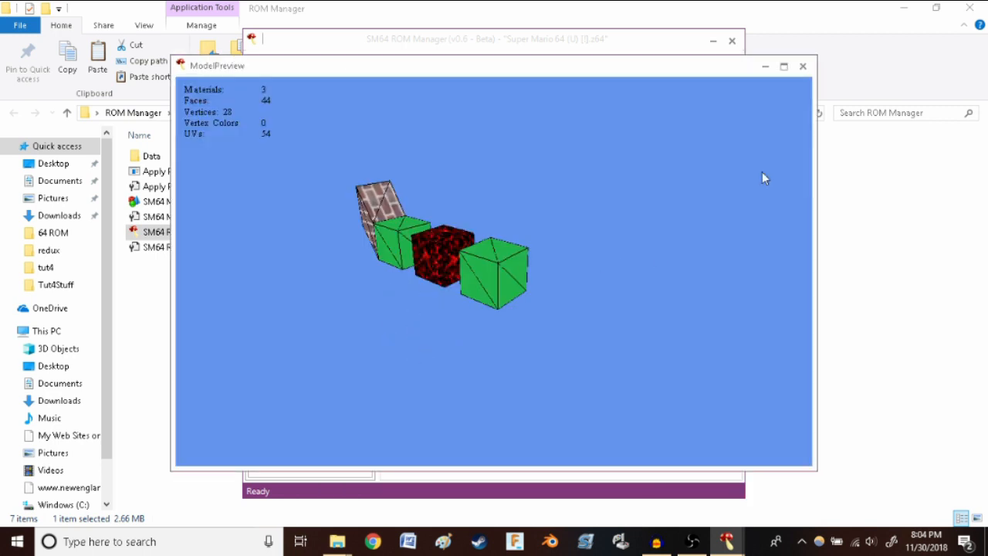
{"action": "left_click", "coordinate": [803, 67]}
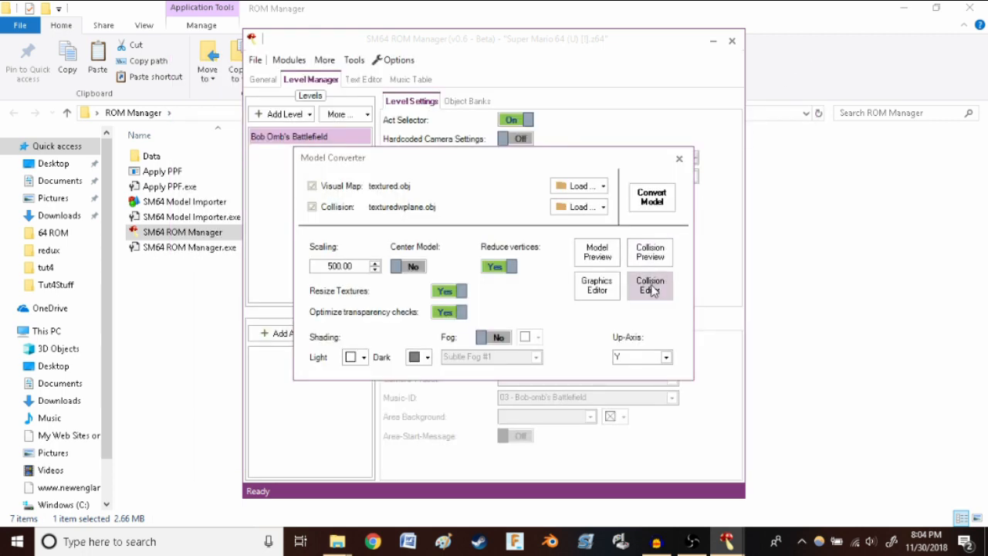
{"action": "left_click", "coordinate": [667, 252]}
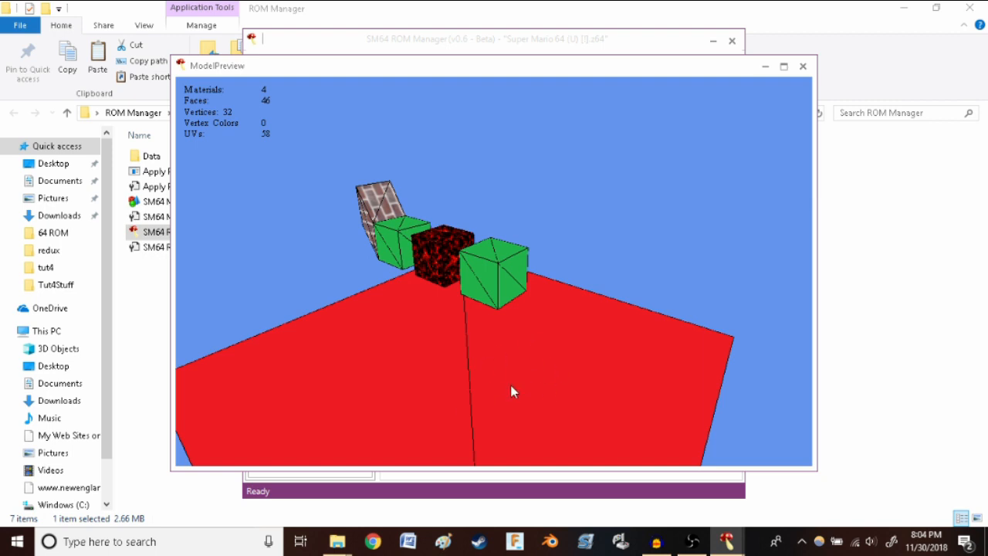
{"action": "left_click", "coordinate": [803, 66]}
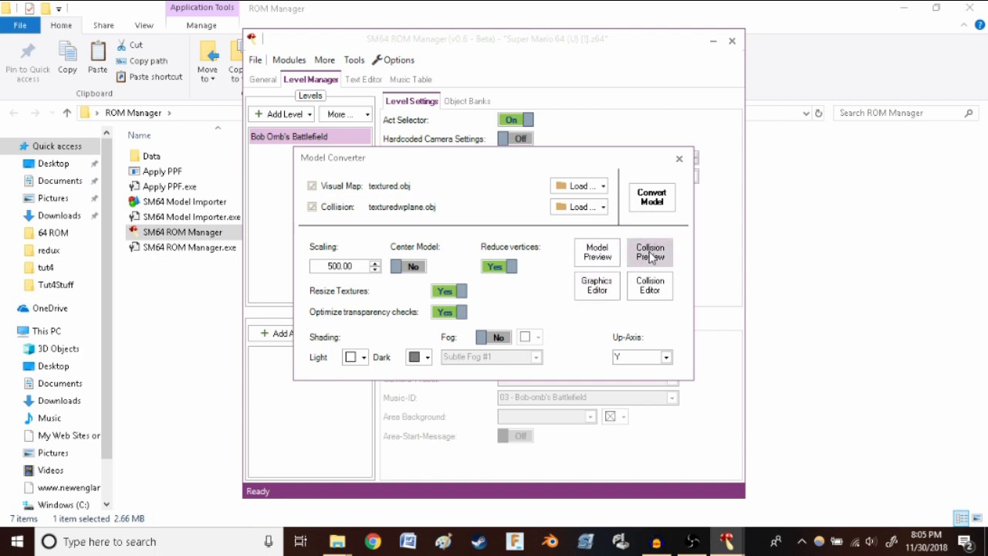
In the Collision Editor, set the lava texture to 01: Lava and the brick texture to 15: Non-slippery Default
{"action": "left_click", "coordinate": [663, 288]}
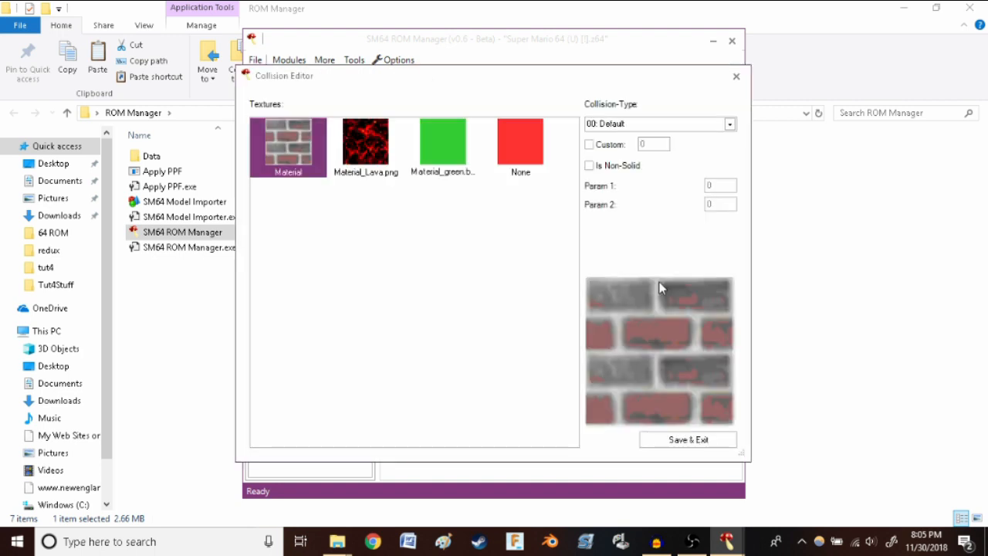
{"action": "left_click", "coordinate": [375, 159]}
{"action": "left_click", "coordinate": [637, 125]}
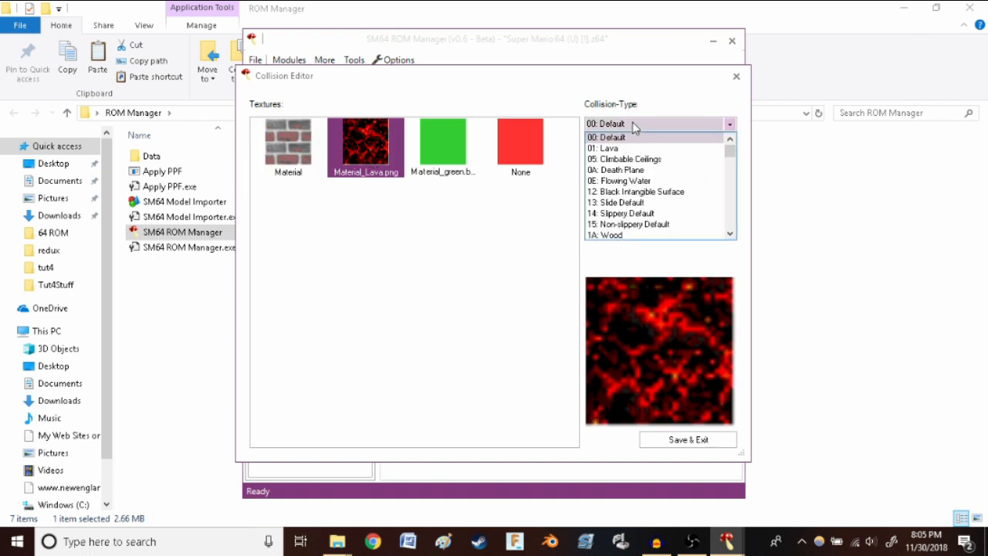
{"action": "left_click", "coordinate": [631, 148]}
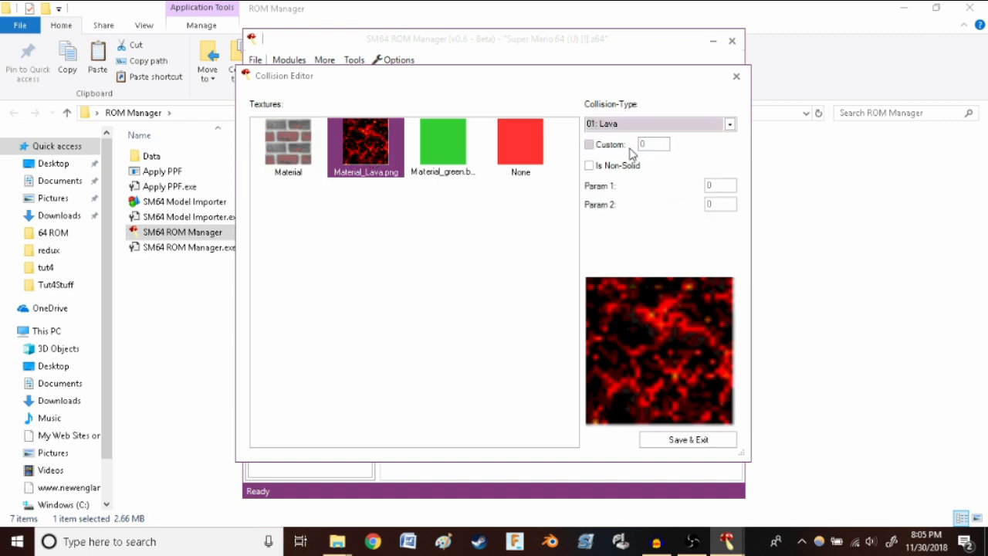
{"action": "left_click", "coordinate": [287, 164]}
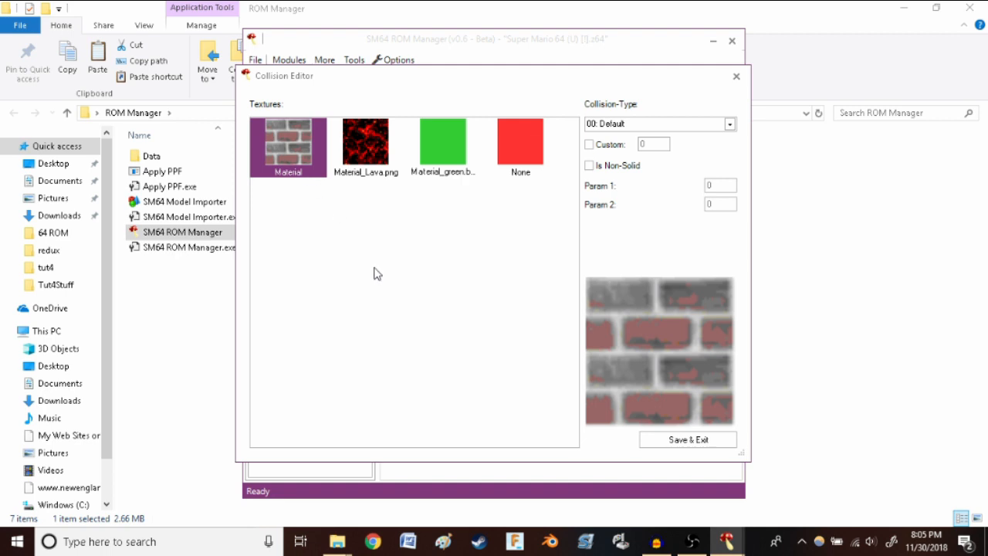
{"action": "left_click", "coordinate": [658, 125]}
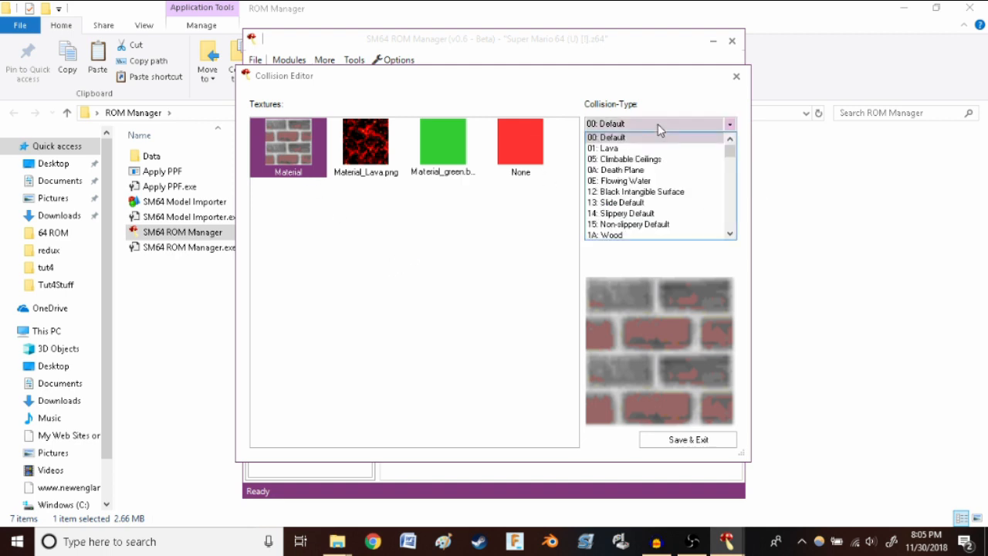
{"action": "left_click", "coordinate": [682, 225]}
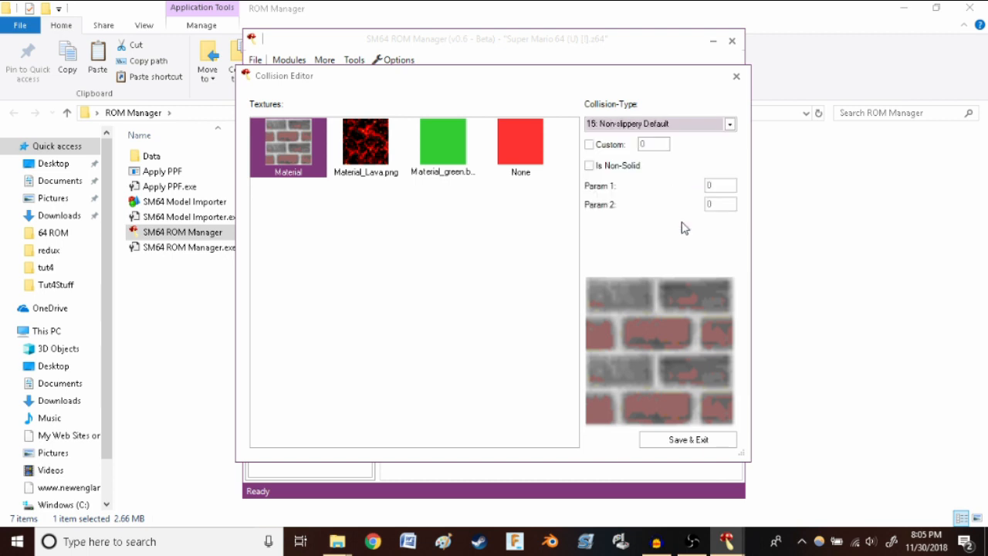
Set the red texture's collision type to 0A: Death Plane and save the collision settings
{"action": "left_click", "coordinate": [518, 146]}
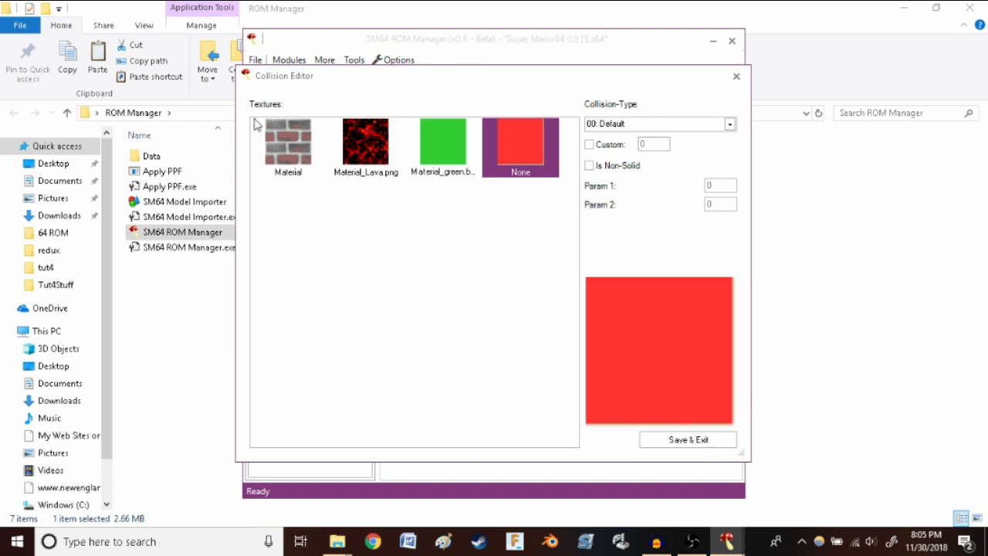
{"action": "left_click", "coordinate": [624, 125]}
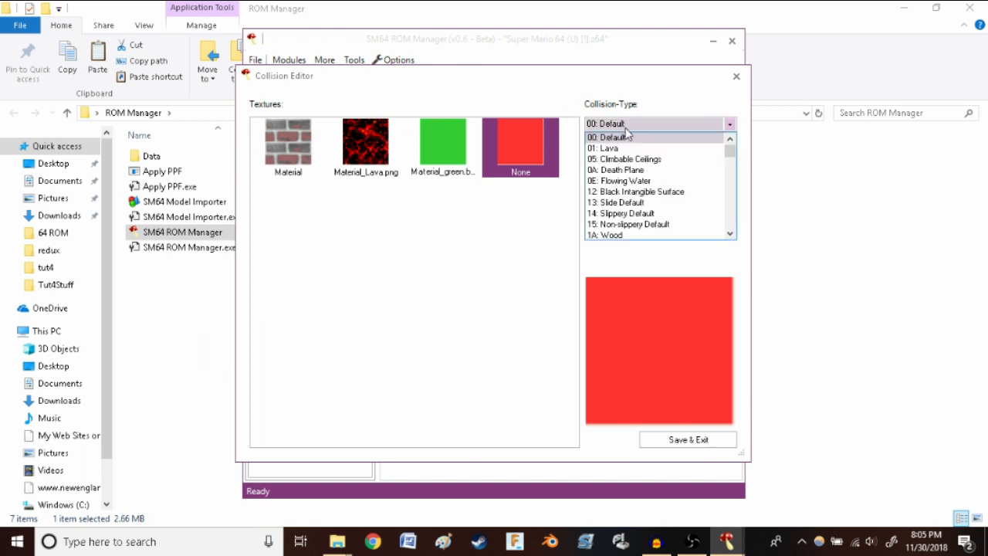
{"action": "left_click", "coordinate": [645, 170]}
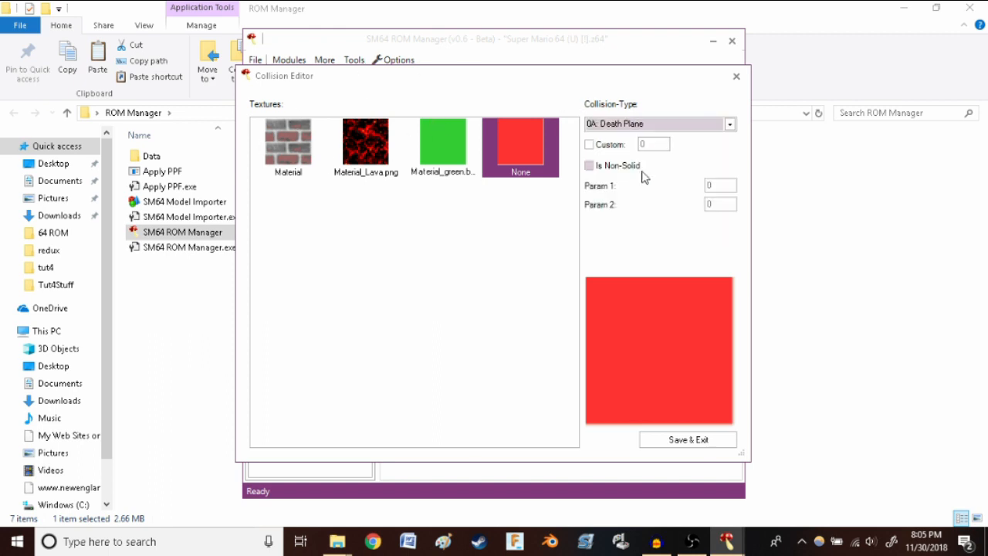
{"action": "left_click", "coordinate": [691, 441]}
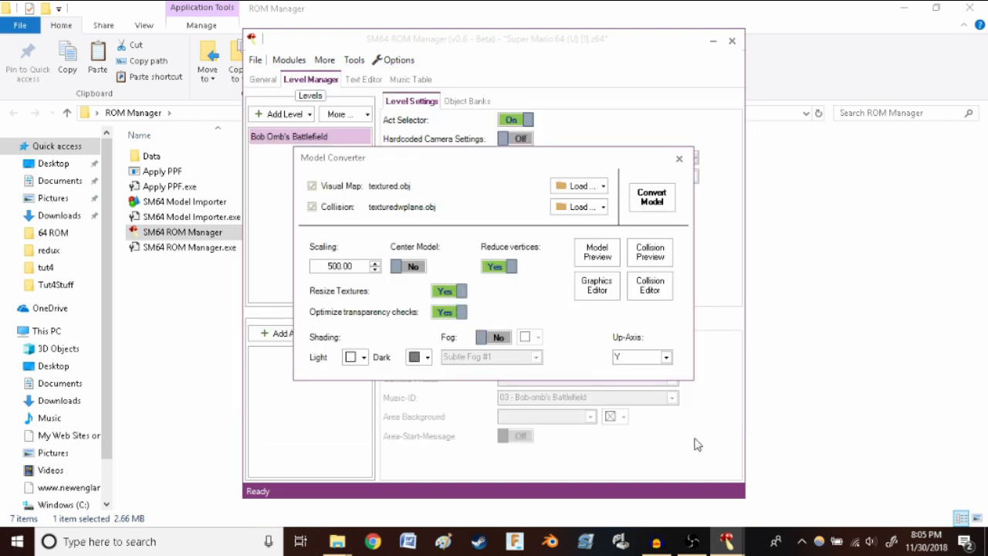
Convert the model into the level's new area and save the ROM
{"action": "left_click", "coordinate": [649, 204]}
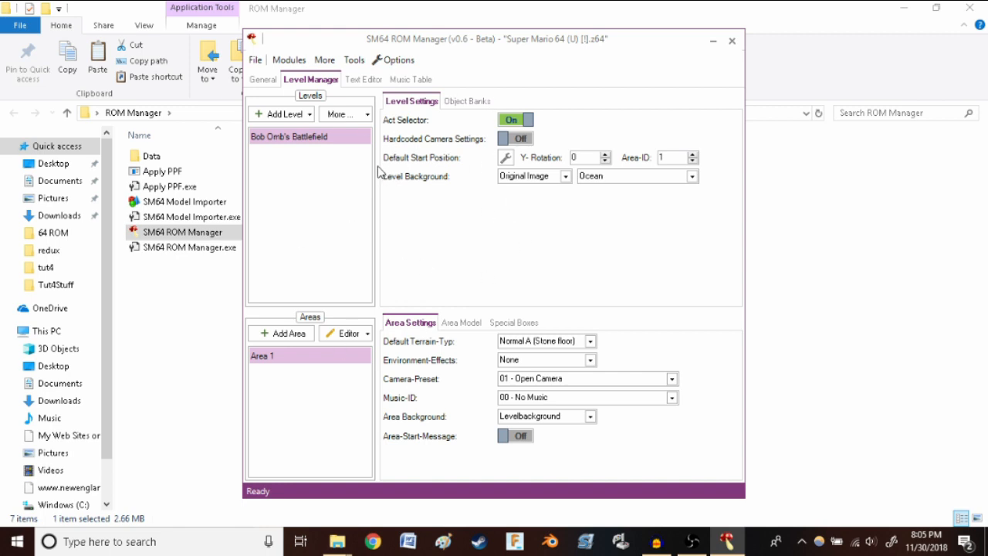
{"action": "left_click", "coordinate": [255, 60]}
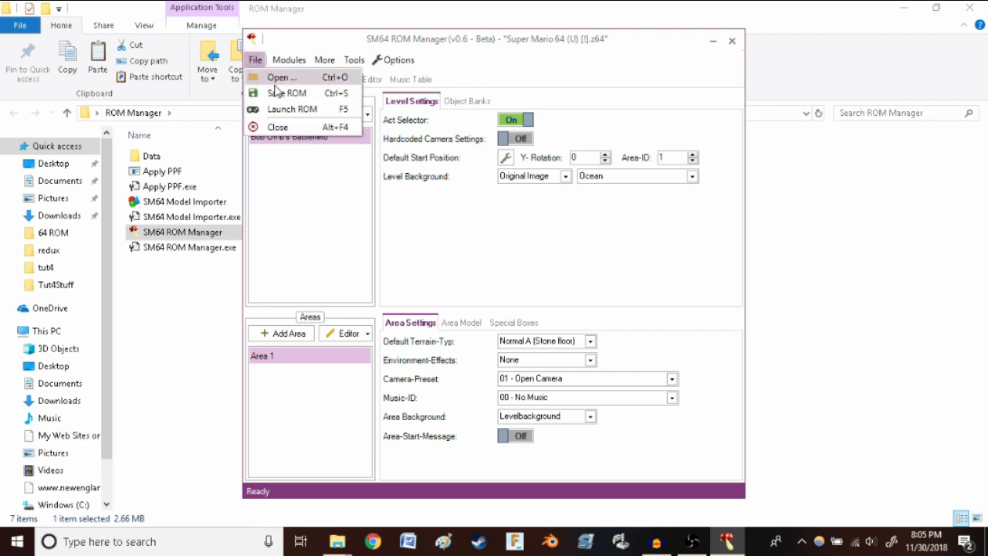
{"action": "left_click", "coordinate": [278, 93]}
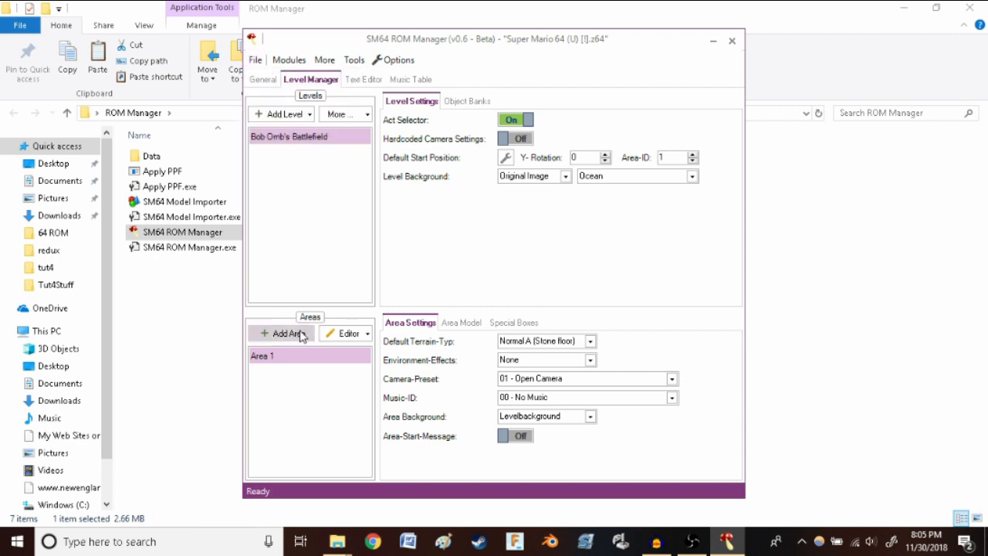
Open Area 1 of Bob Omb's Battlefield in the Level Editor
{"action": "left_click", "coordinate": [329, 334]}
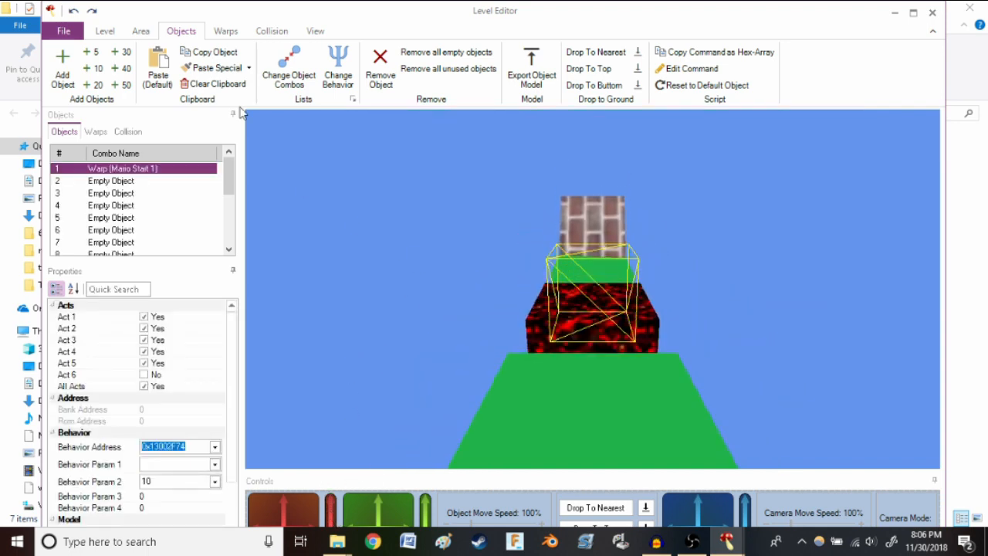
{"action": "left_click", "coordinate": [63, 31]}
{"action": "left_click", "coordinate": [81, 51]}
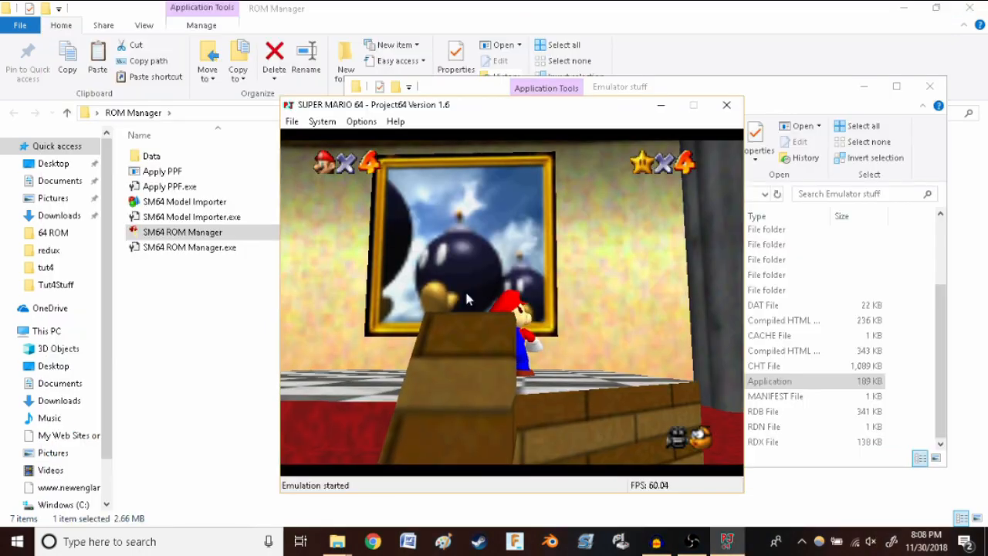
In Project64, jump Mario into the Bob-omb painting and start the imported level
{"action": "key", "text": "Up"}
{"action": "key", "text": "x"}
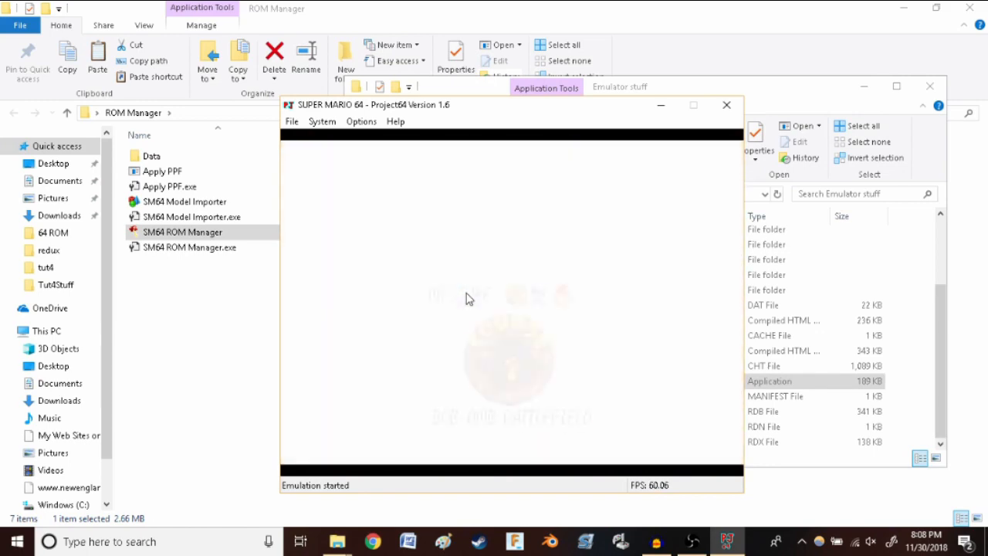
{"action": "key", "text": "Return"}
{"action": "key", "text": "Left"}
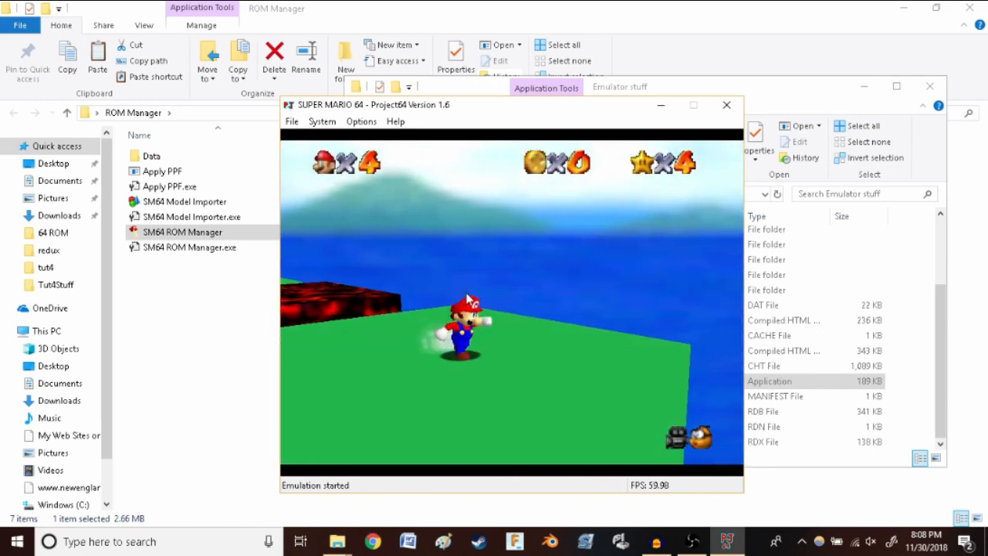
Test the lava collision by moving Mario from the first green cube across the lava cube
{"action": "key", "text": "Up"}
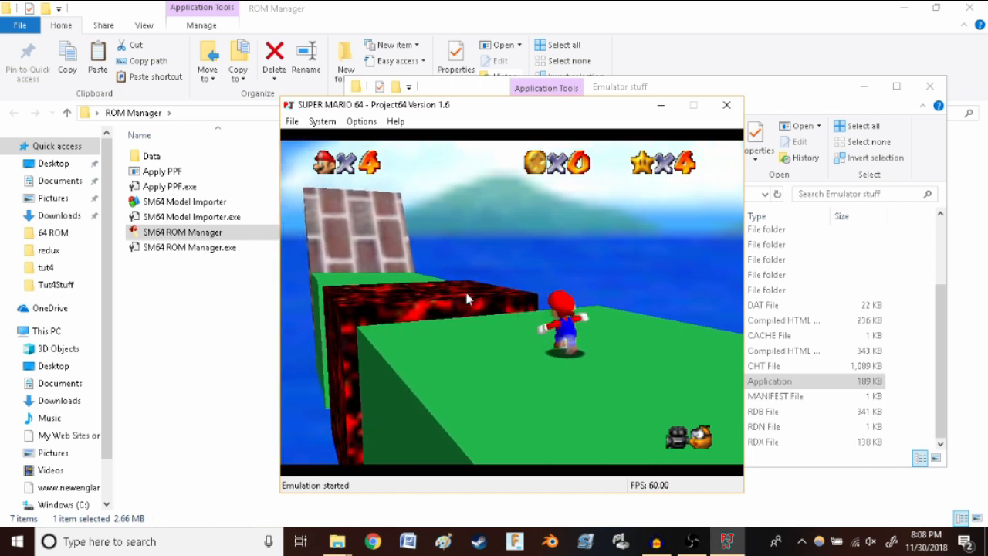
{"action": "key", "text": "Right"}
{"action": "key", "text": "Left"}
{"action": "key", "text": "Right"}
{"action": "key", "text": "Right"}
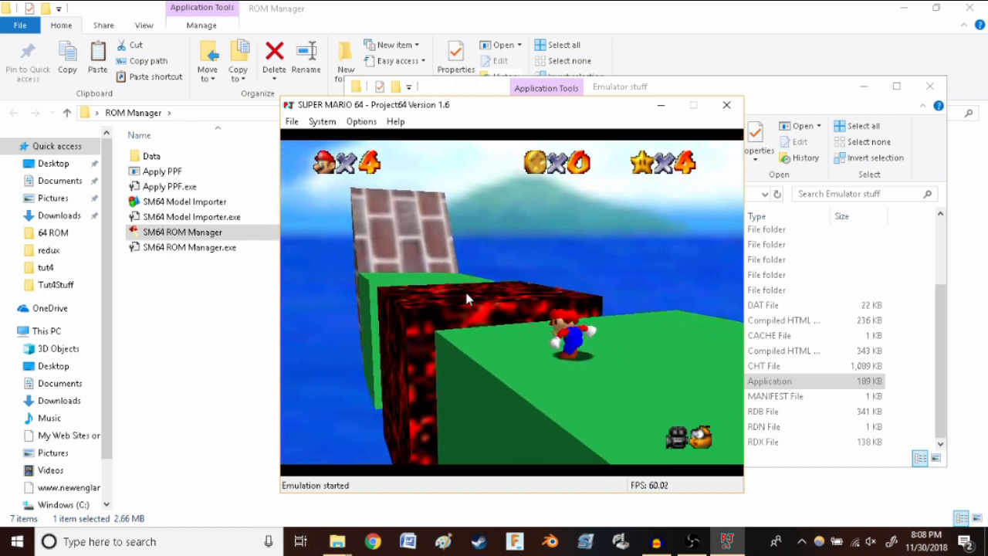
{"action": "key", "text": "Up"}
{"action": "key", "text": "x"}
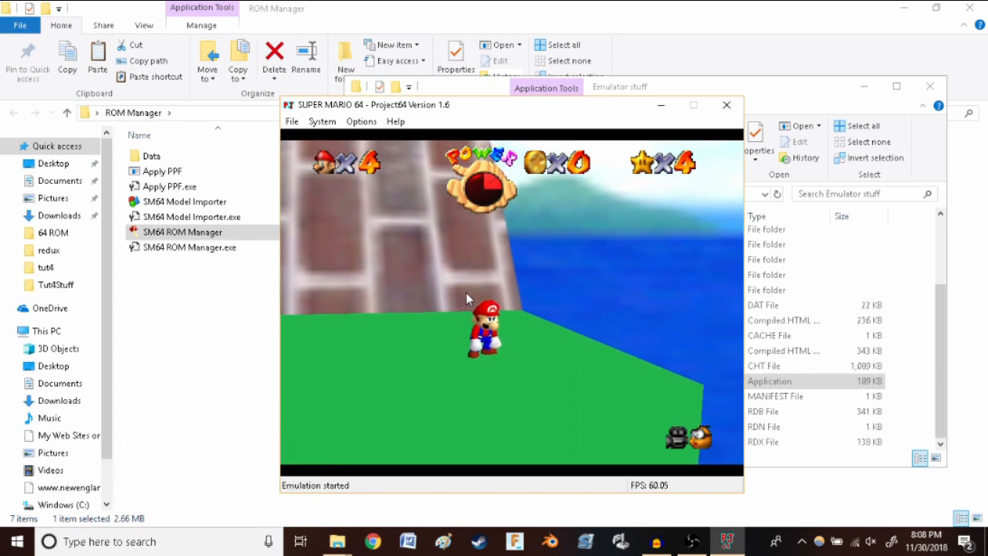
Test the non-slippery collision by walking Mario up and around the sloped brick surface
{"action": "key", "text": "Up"}
{"action": "key", "text": "Up"}
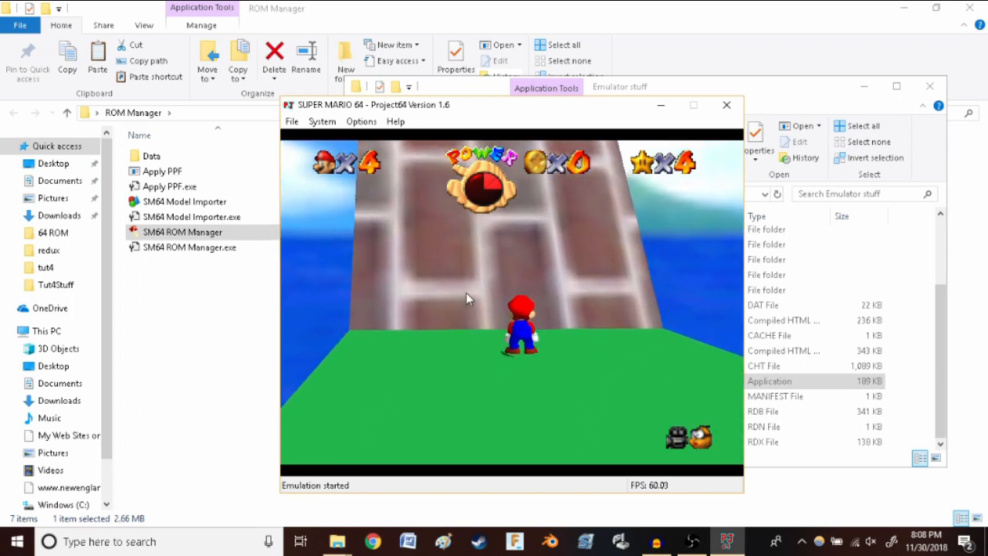
{"action": "key", "text": "Up"}
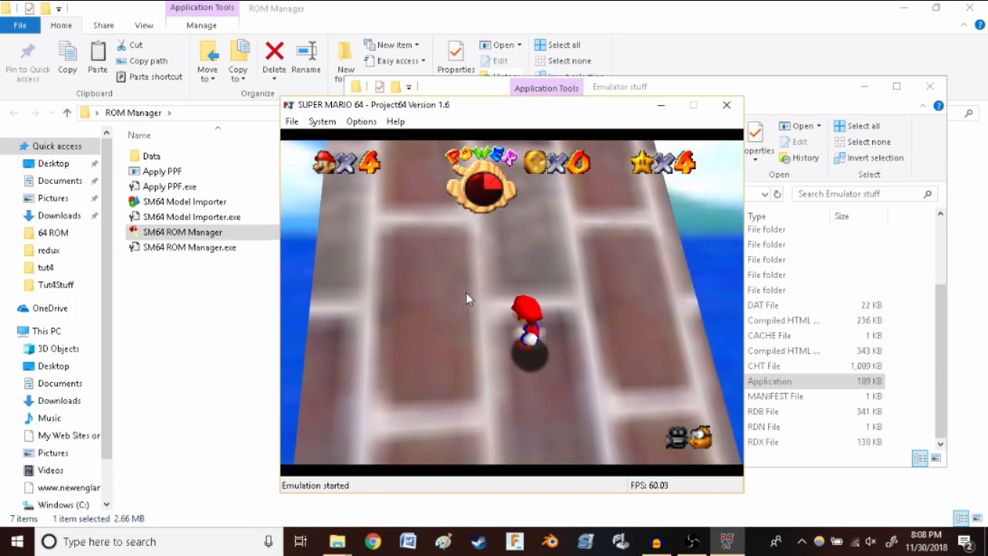
{"action": "key", "text": "Up"}
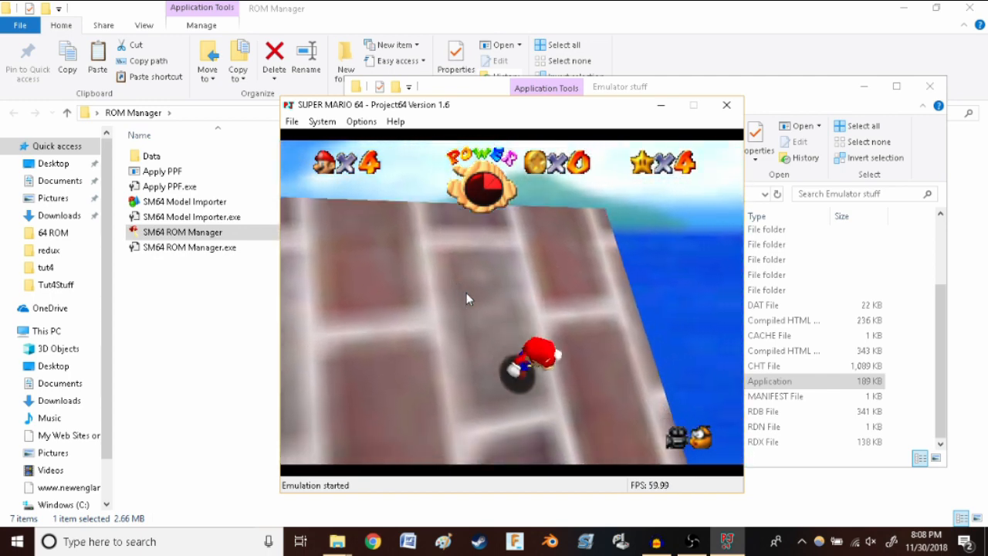
{"action": "key", "text": "Left"}
{"action": "key", "text": "Down"}
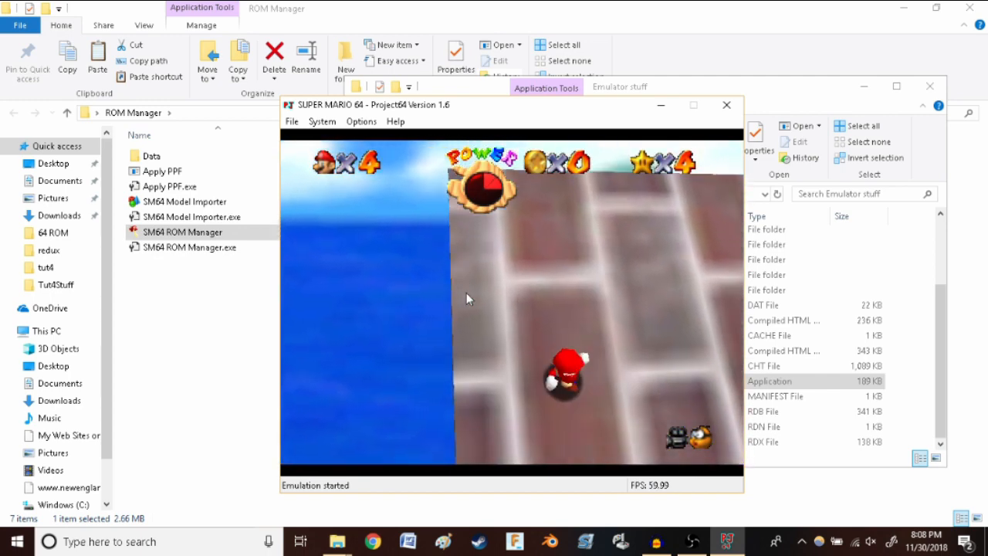
{"action": "key", "text": "Up"}
{"action": "key", "text": "Down"}
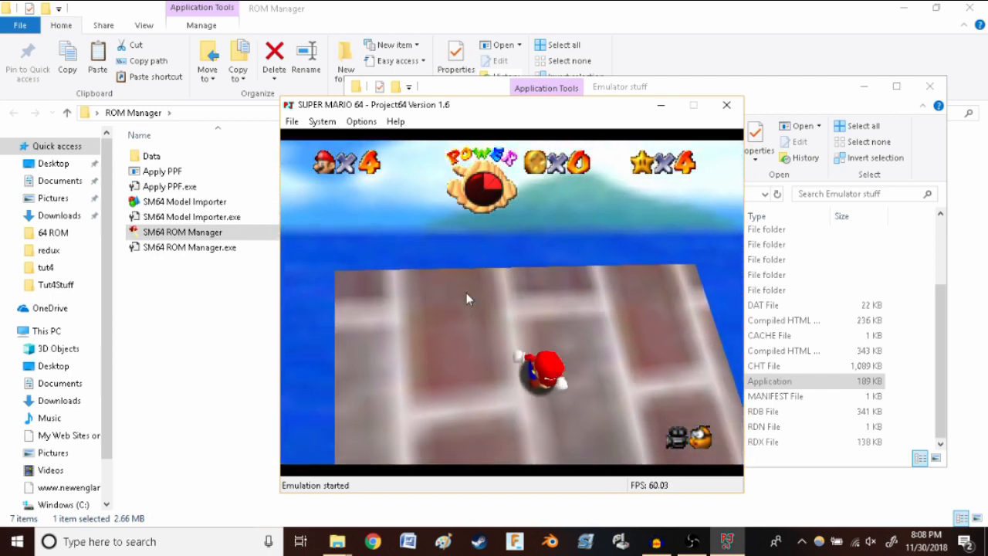